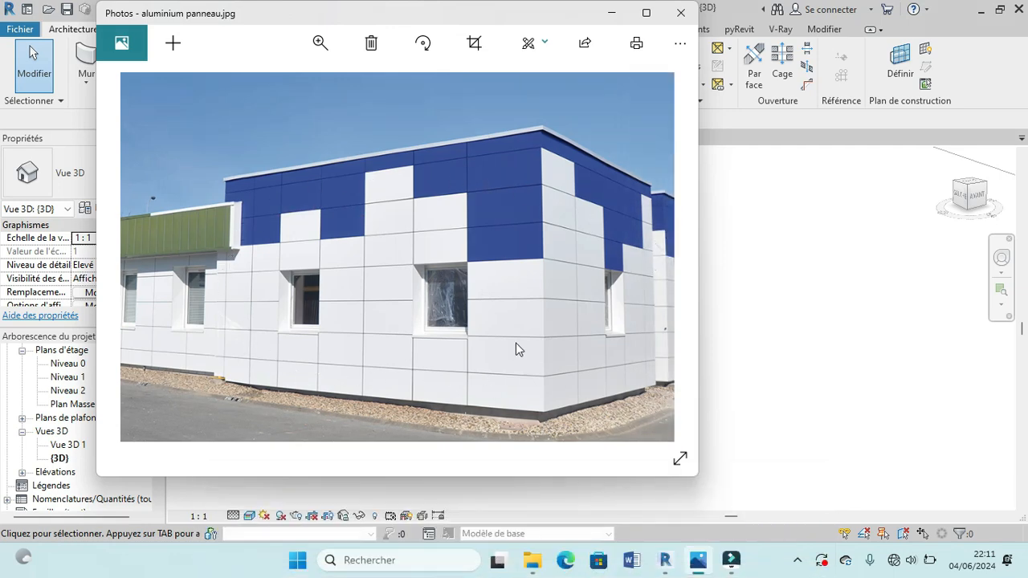
Step: Close the aluminium panel reference photo and the finished example's 3D view, and bring up the 3D view of Projet2
left_click(682, 23)
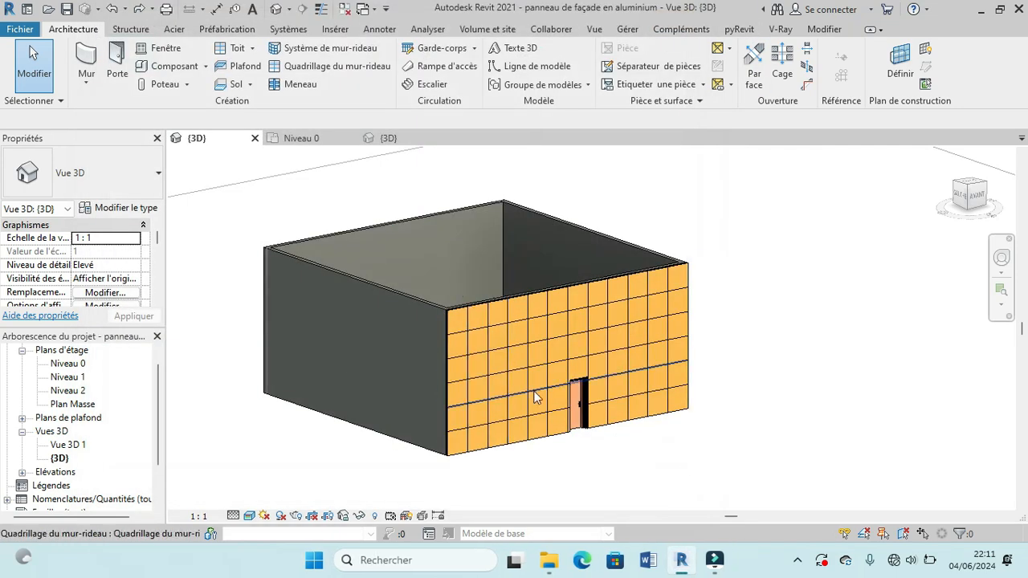
scroll(535, 396, "up", 3)
scroll(534, 393, "down", 5)
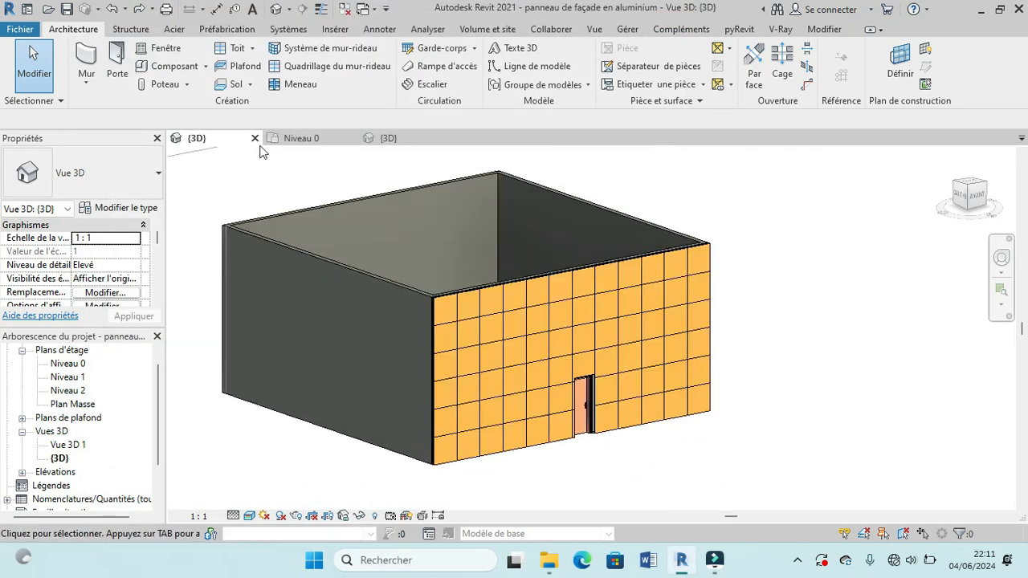
left_click(253, 139)
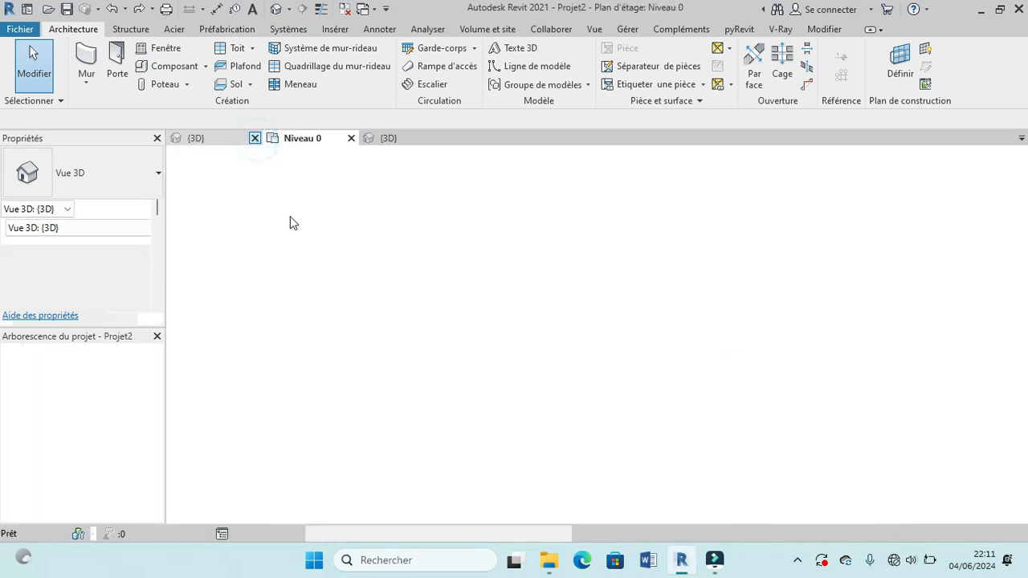
left_click(297, 141)
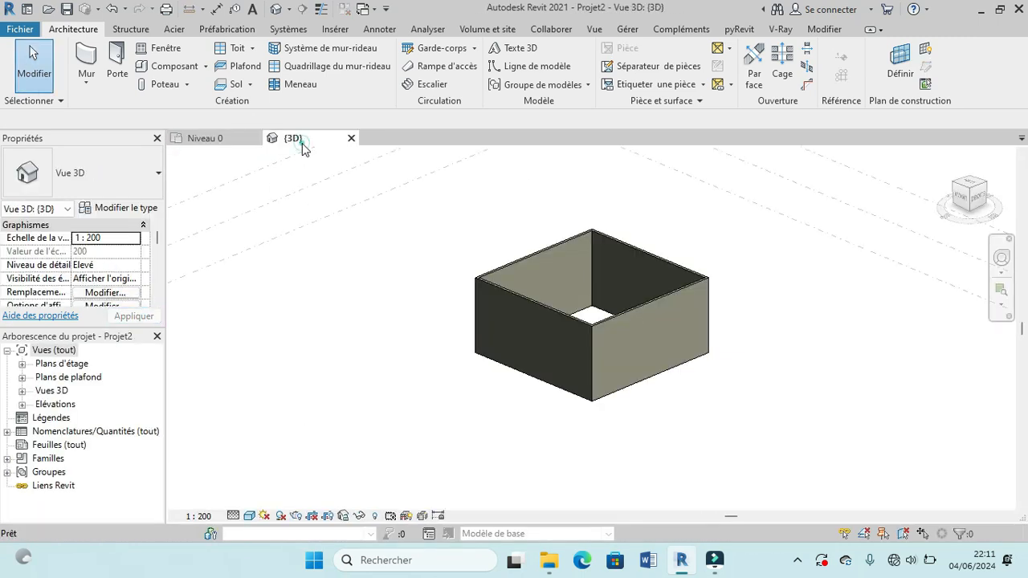
scroll(594, 321, "up", 2)
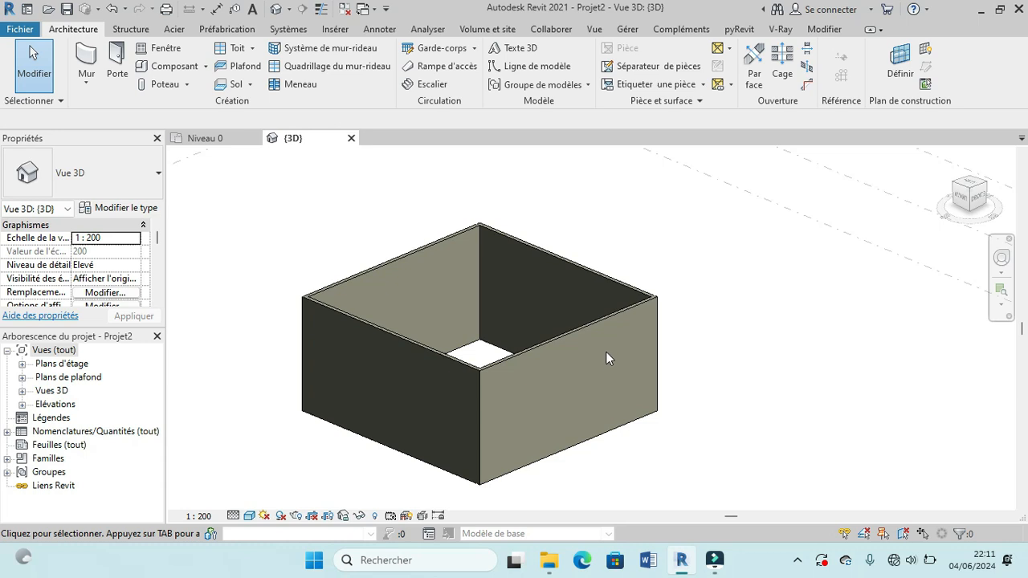
scroll(603, 353, "down", 2)
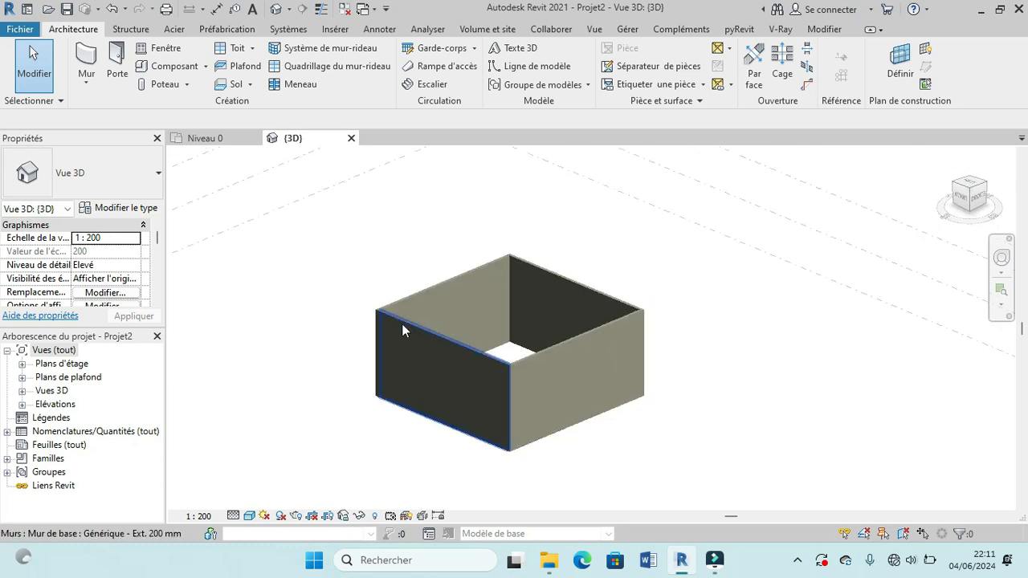
Step: In the Niveau 0 floor plan, start a new wall using the Mur-rideau type Simple panneau
left_click(207, 139)
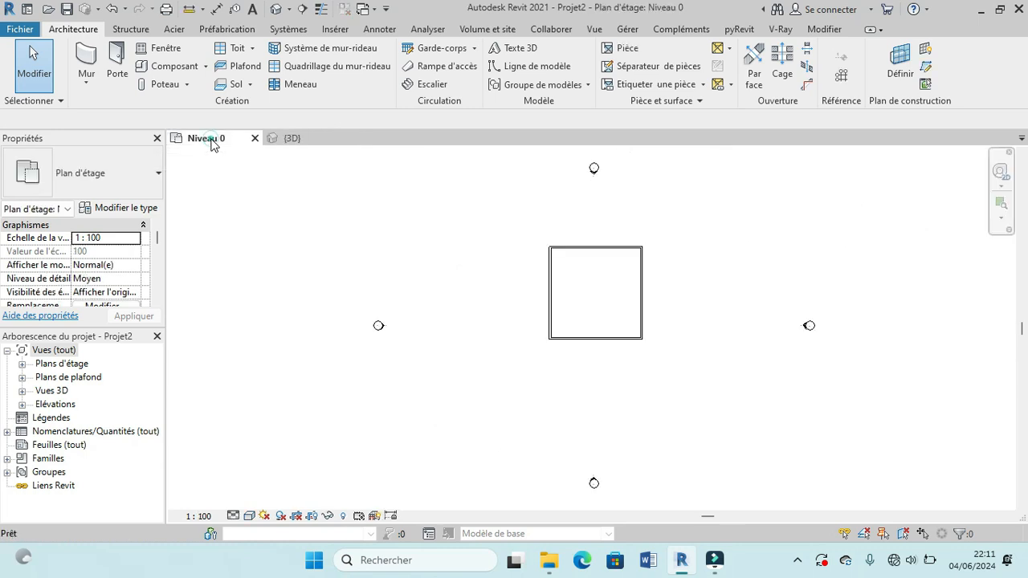
scroll(687, 361, "up", 1)
scroll(627, 339, "up", 4)
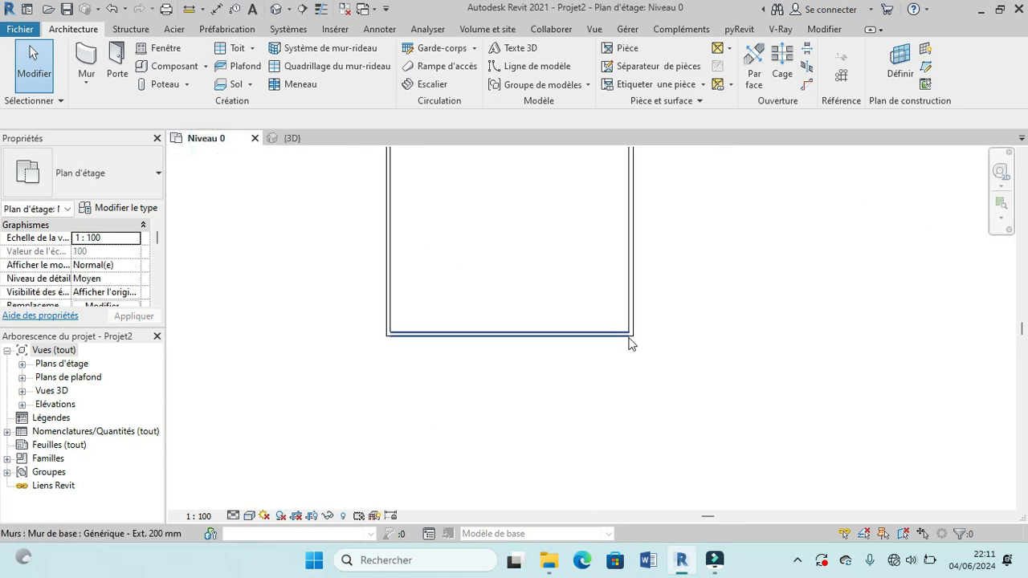
scroll(628, 342, "down", 2)
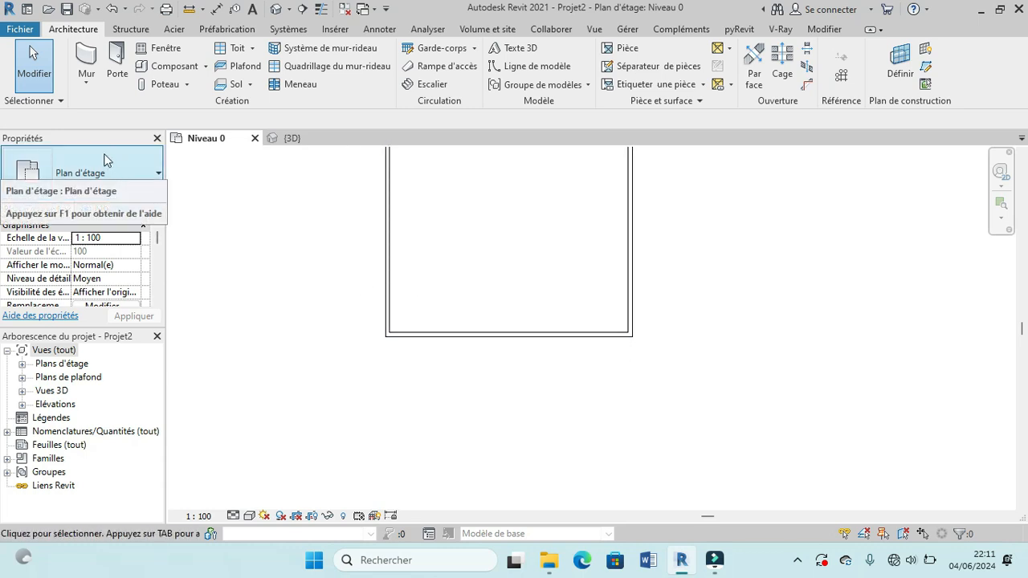
left_click(85, 55)
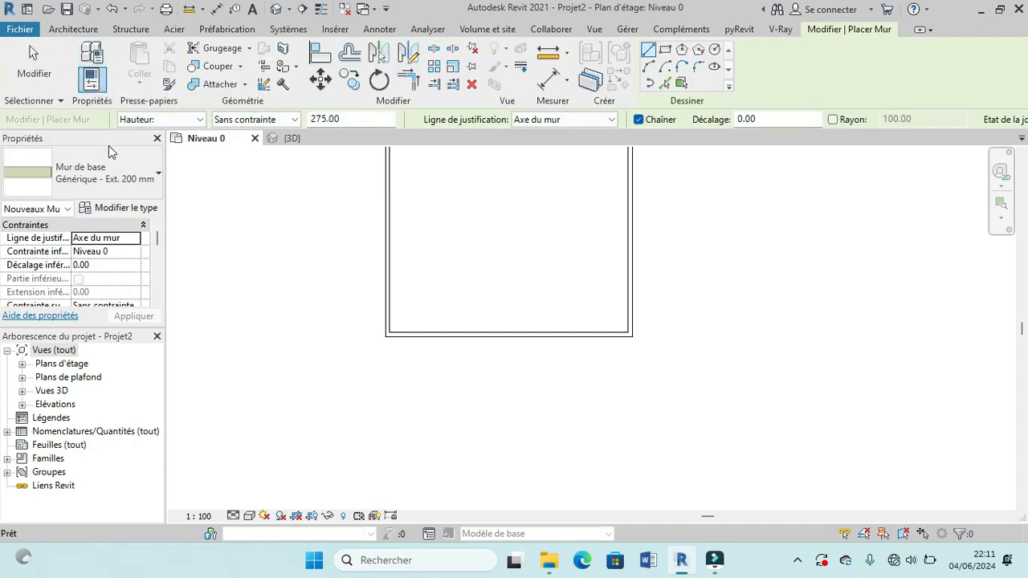
left_click(116, 173)
scroll(120, 394, "down", 2)
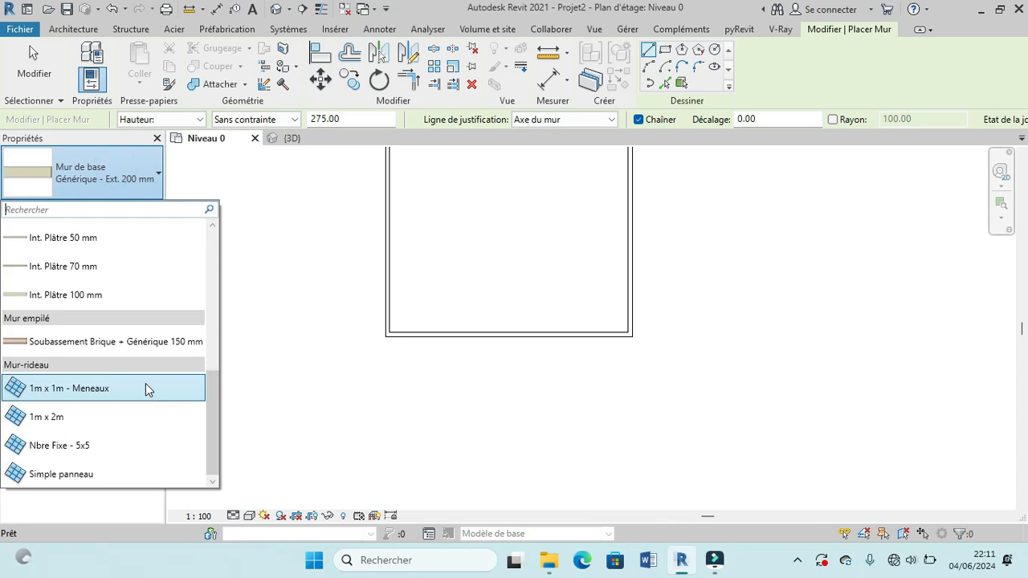
left_click(89, 477)
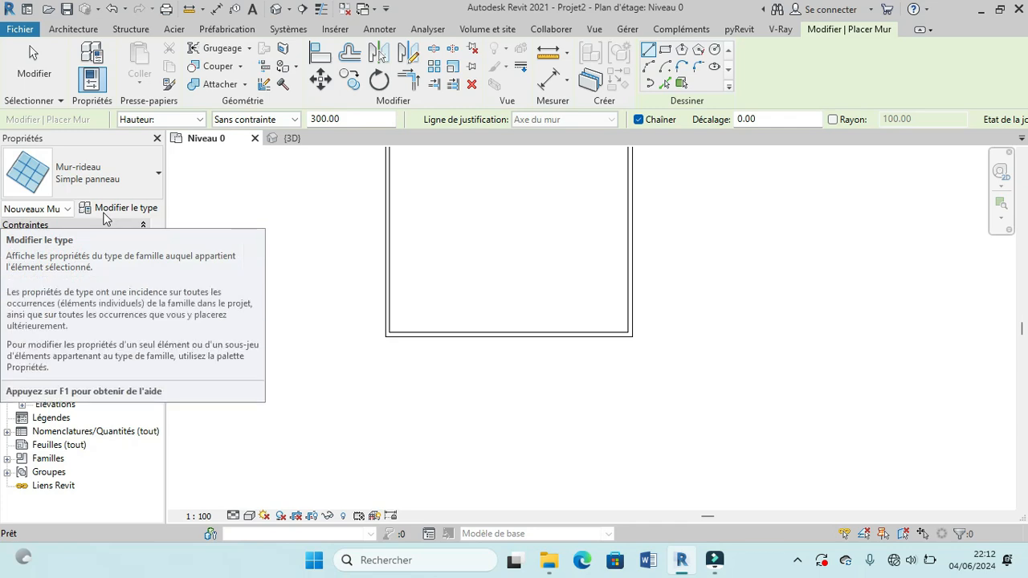
Step: Duplicate the Simple panneau curtain wall type under the name "profilé" and accept the type properties
left_click(104, 215)
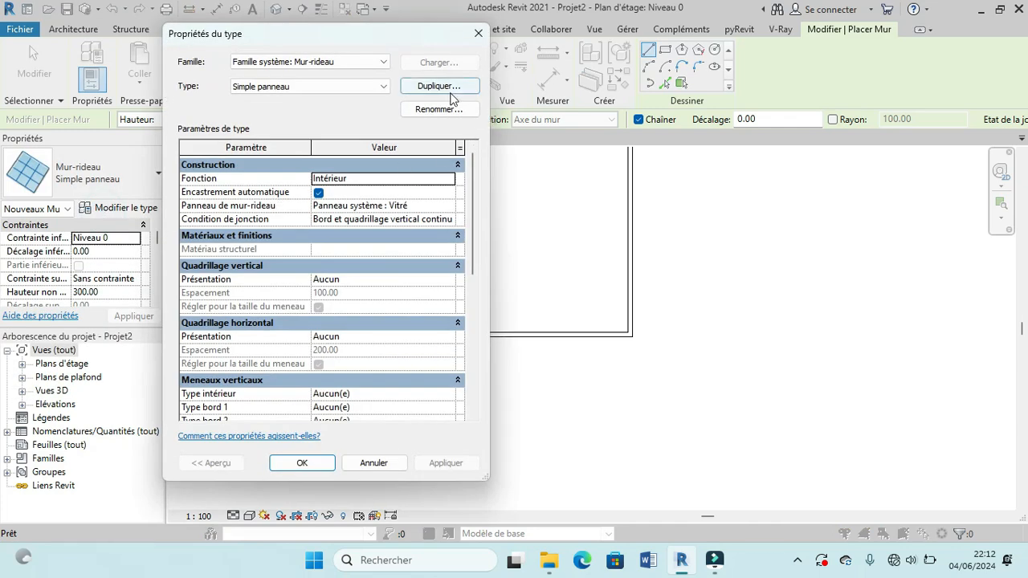
left_click(455, 88)
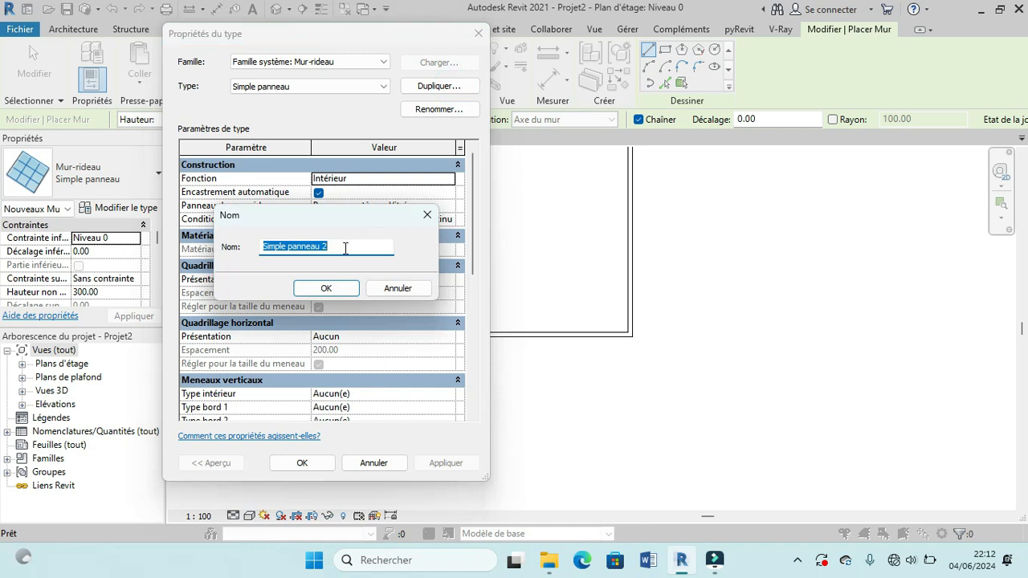
type("profilé")
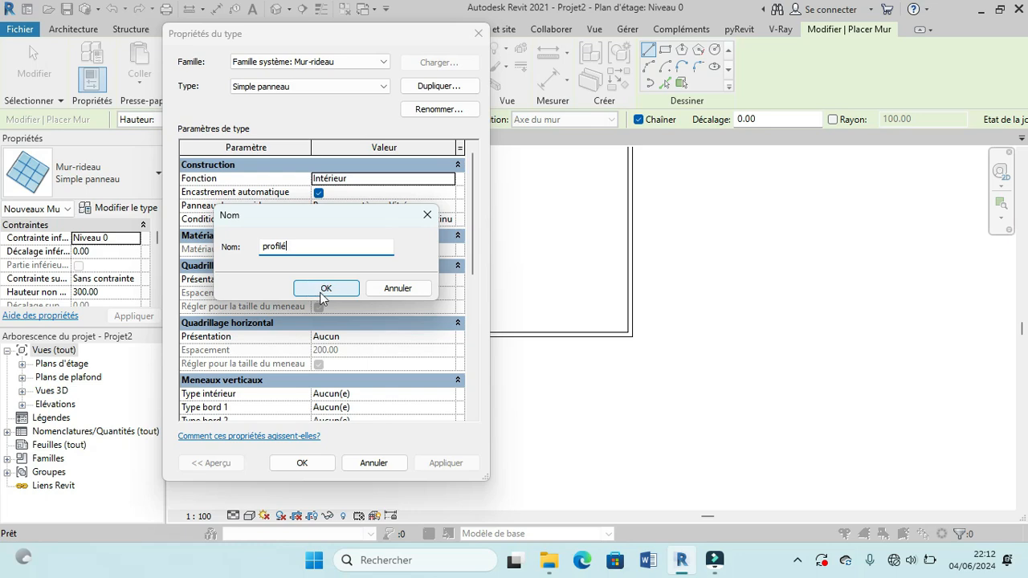
left_click(321, 294)
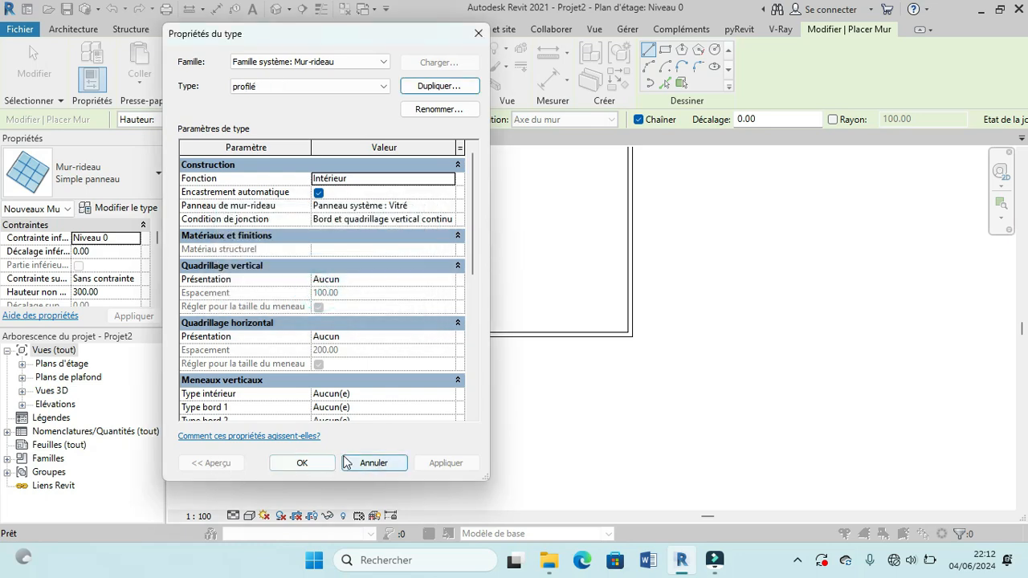
left_click(302, 463)
Step: Draw a 1200 long profilé curtain wall along the outside of the plan's lower wall, from corner to corner
scroll(394, 346, "up", 4)
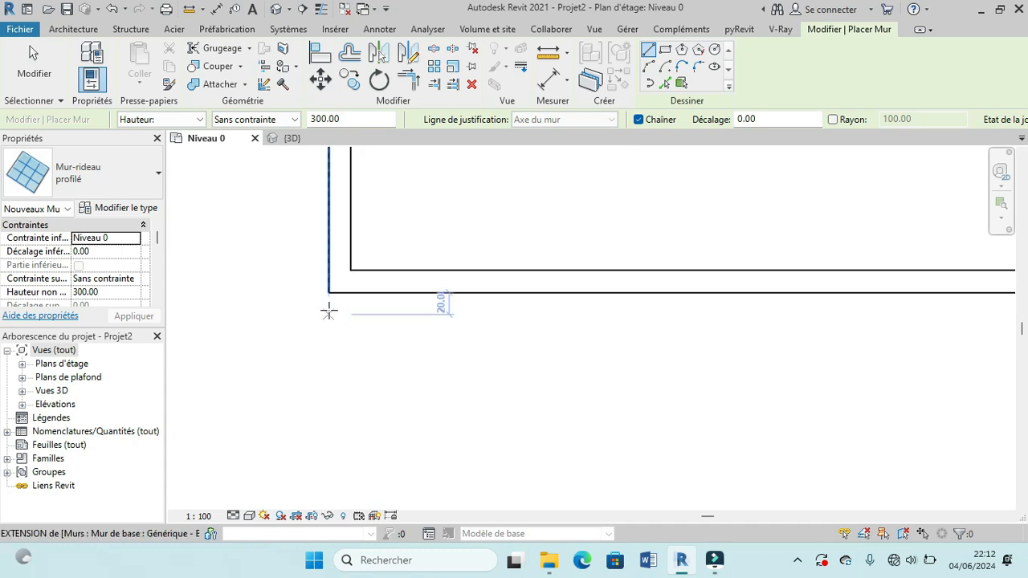
left_click(330, 304)
scroll(330, 303, "down", 3)
scroll(611, 310, "up", 3)
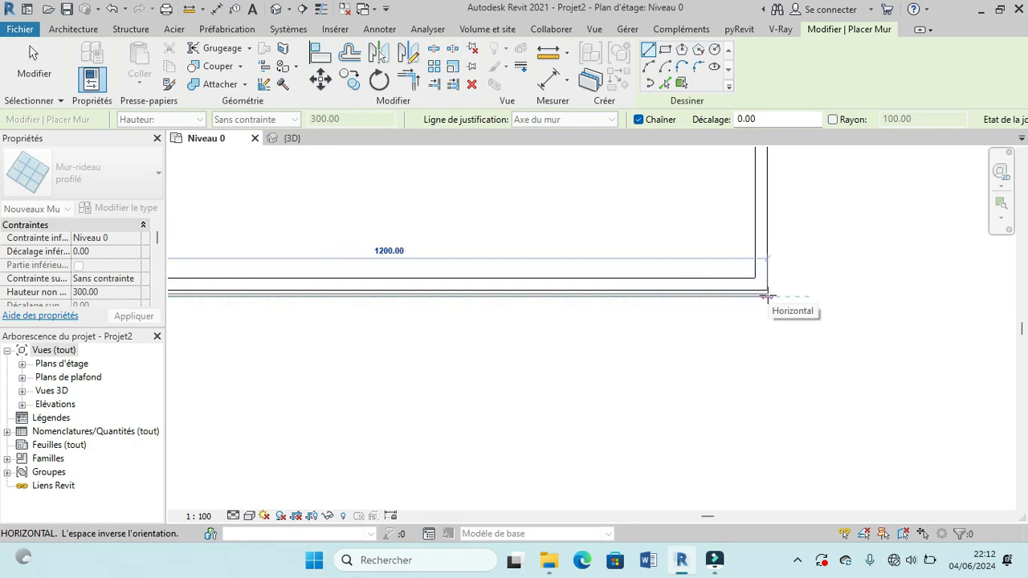
left_click(768, 296)
scroll(776, 298, "down", 2)
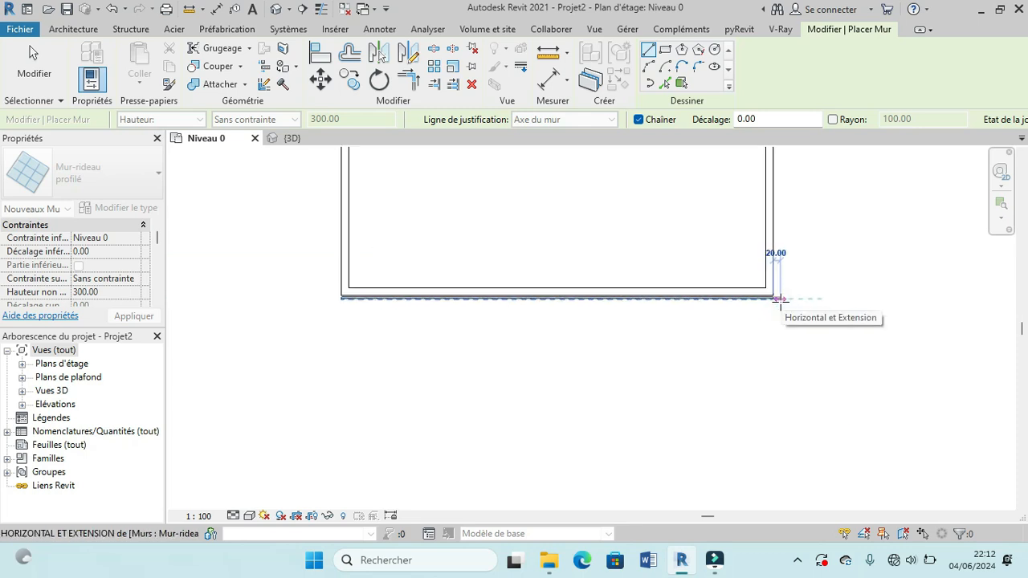
key("Escape")
key("Escape")
Step: Set the unconnected height of the new curtain wall to 600 and apply it
left_click(719, 303)
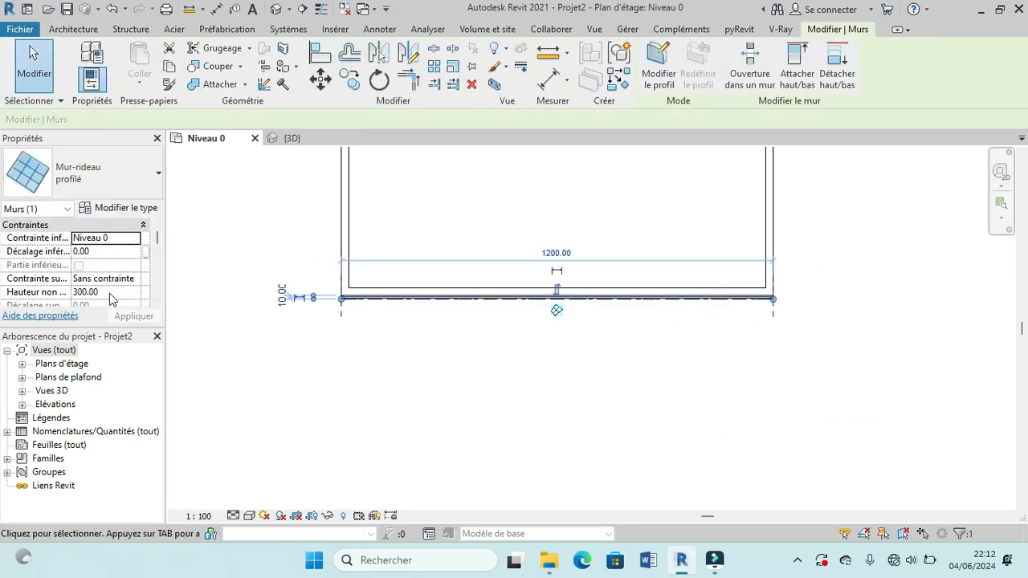
left_click(107, 293)
type("300")
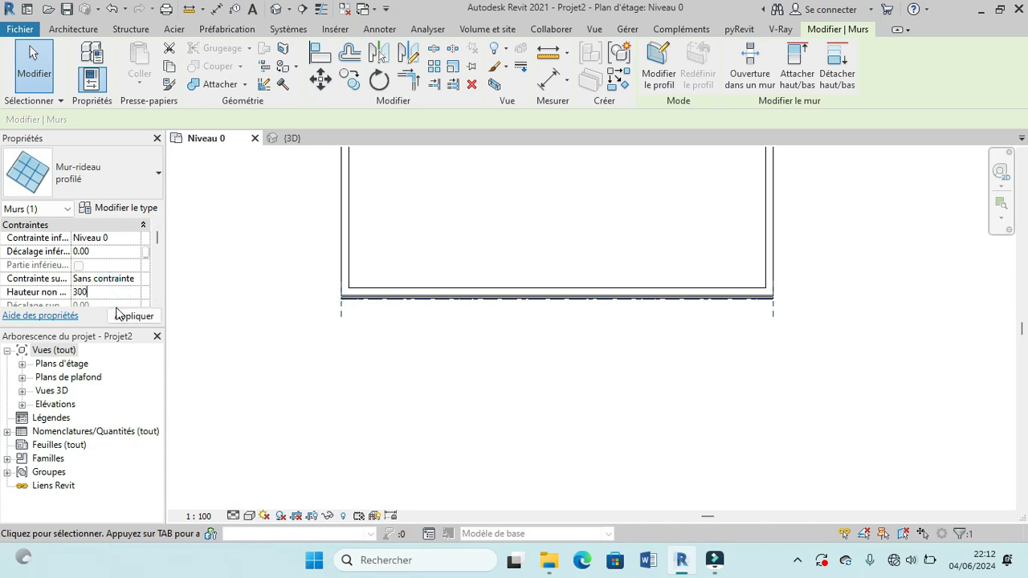
left_click(121, 316)
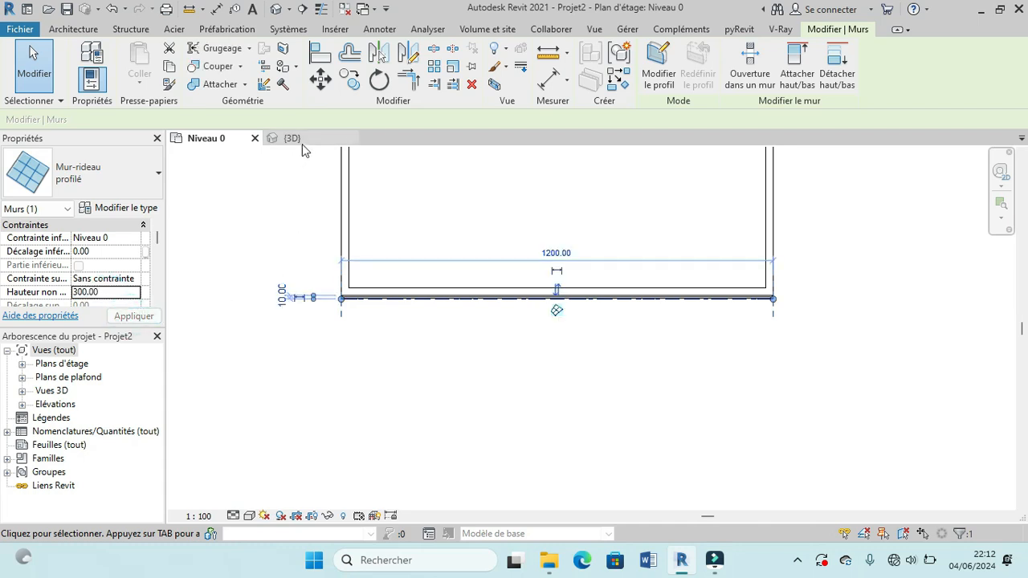
left_click(101, 294)
double_click(97, 293)
type("600")
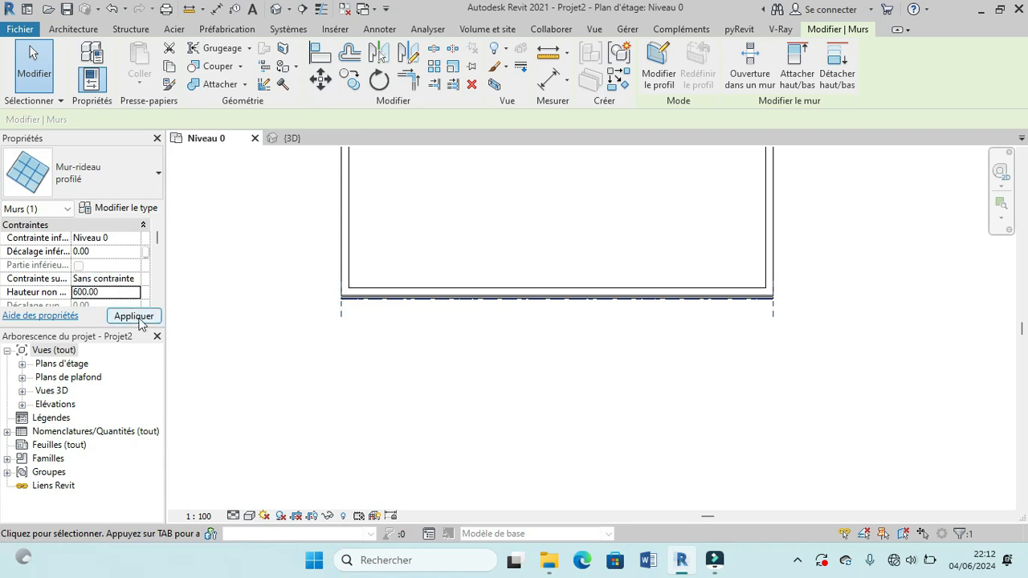
left_click(133, 317)
Step: Examine in the 3D view how the curtain wall sits against the base wall at its upper corner
left_click(293, 138)
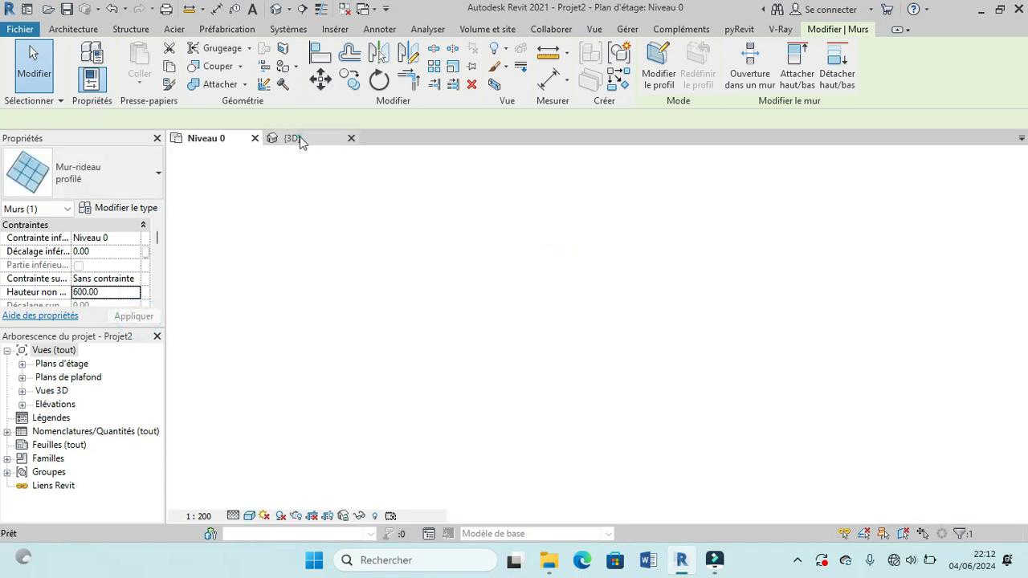
scroll(482, 347, "up", 5)
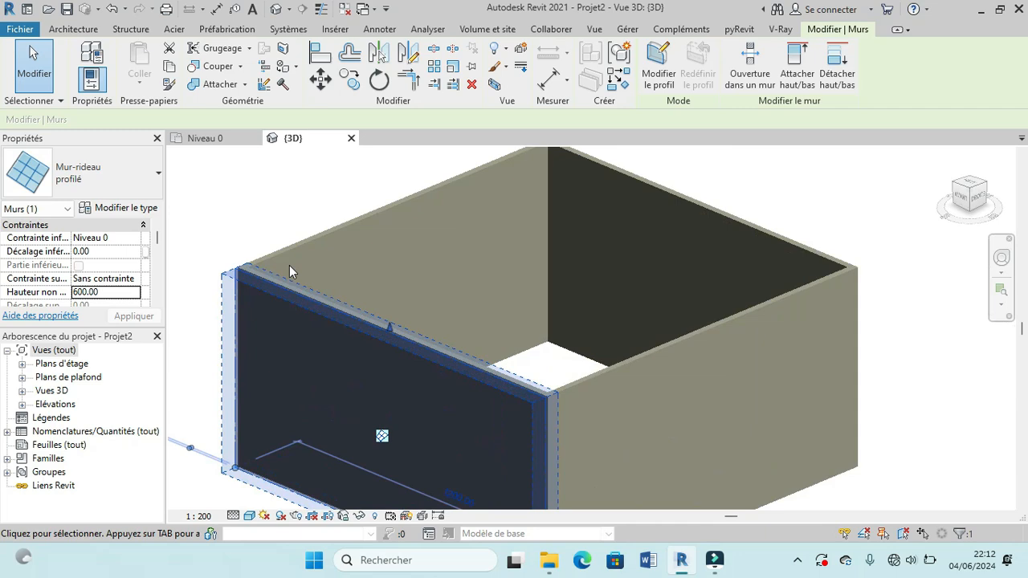
left_click(294, 202)
scroll(330, 230, "up", 3)
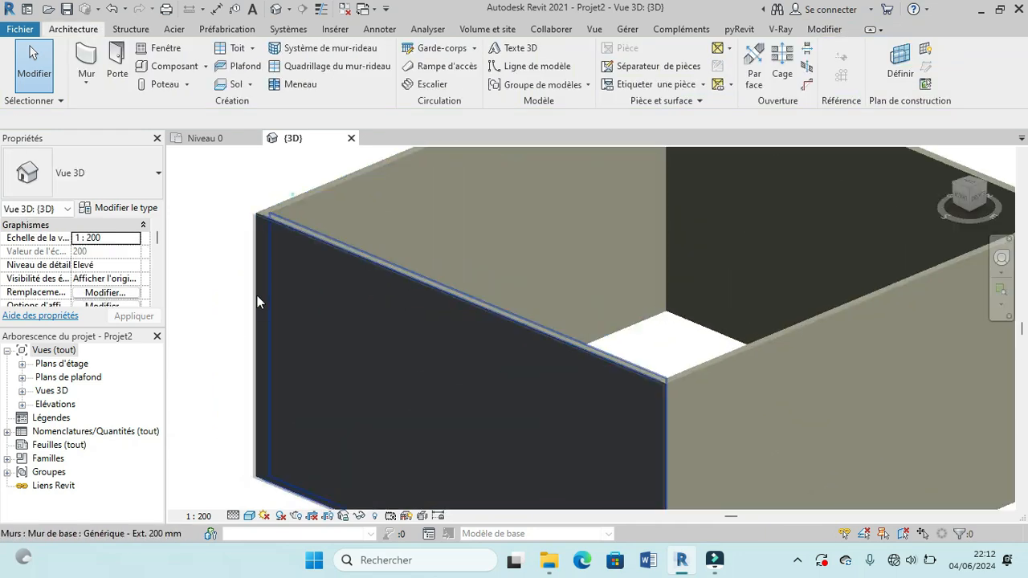
scroll(253, 205, "up", 3)
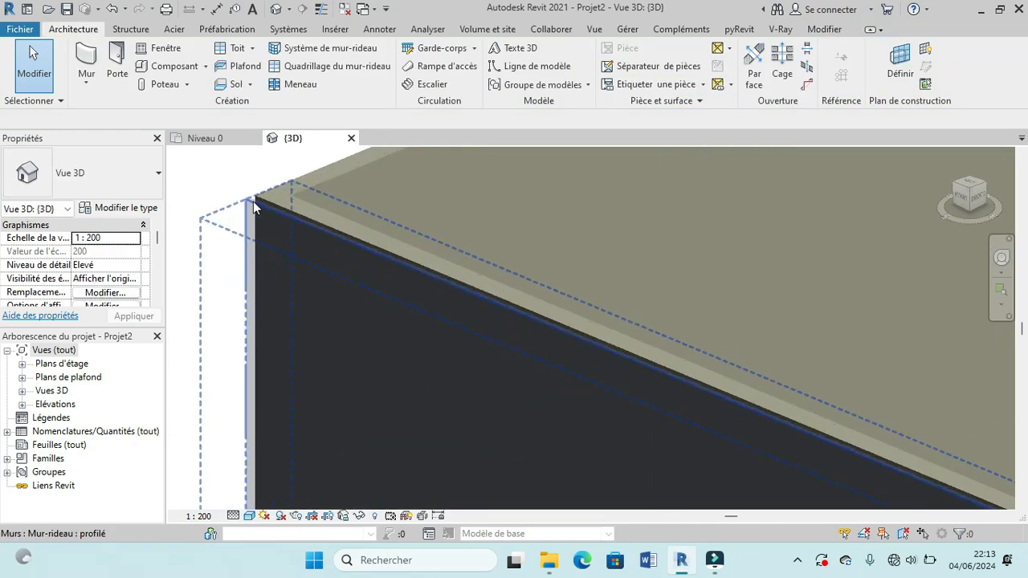
scroll(253, 212, "down", 2)
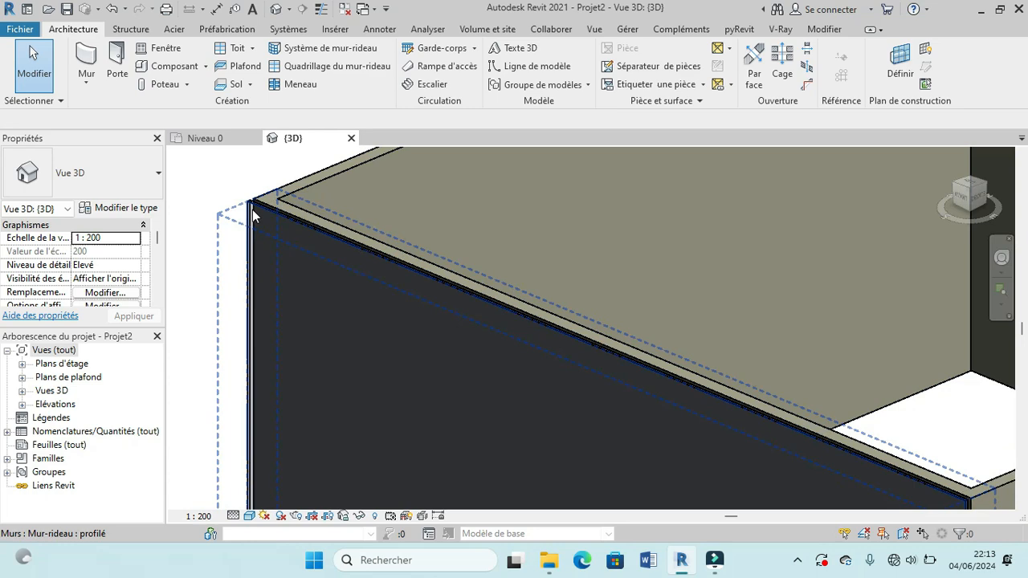
Step: Set the vertical grid layout (Quadrillage vertical) of the profilé curtain wall type to Distance fixe
left_click(253, 213)
scroll(318, 198, "down", 3)
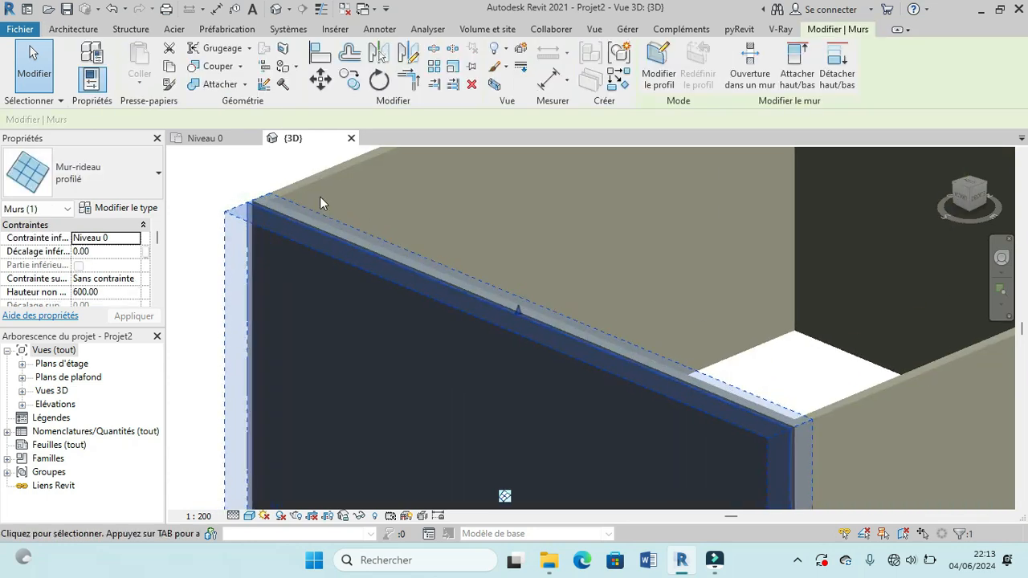
scroll(320, 201, "down", 5)
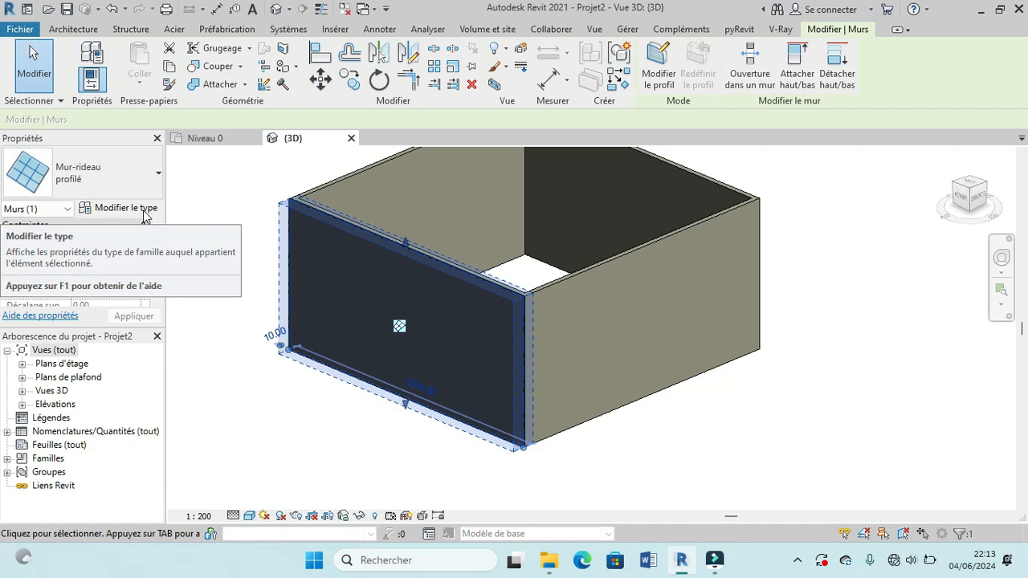
scroll(939, 388, "down", 2)
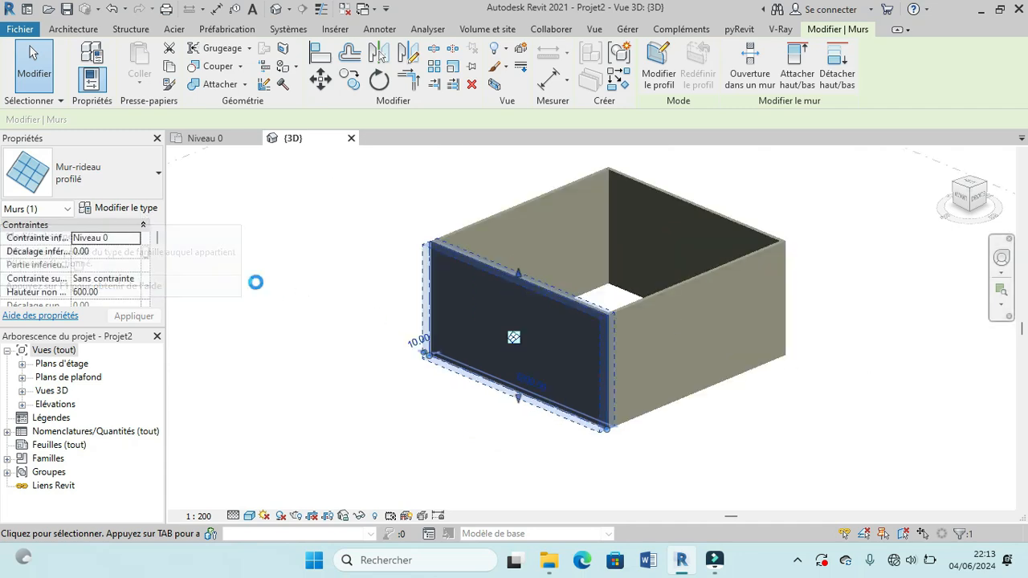
scroll(255, 282, "up", 2)
left_click(135, 209)
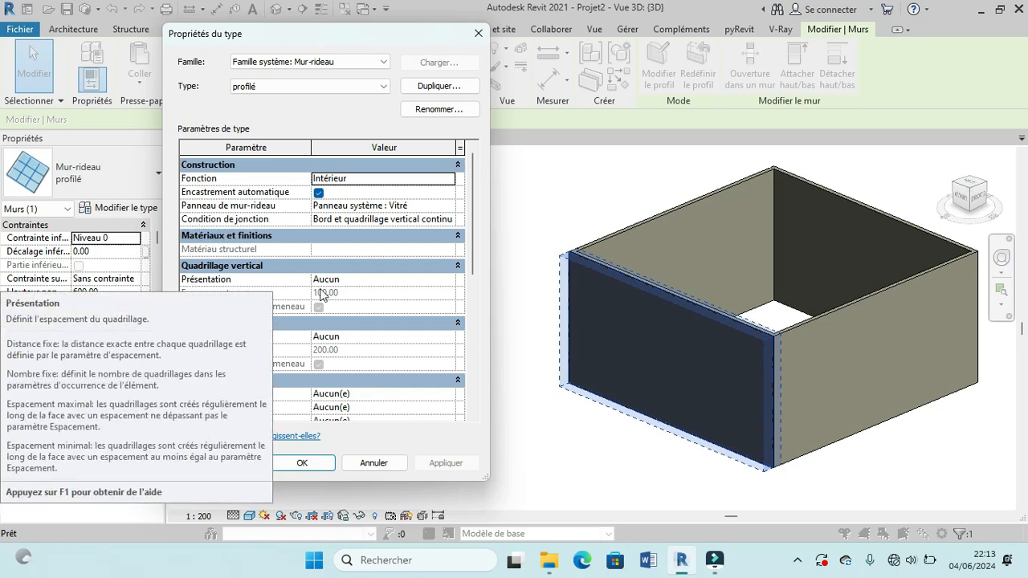
left_click(450, 280)
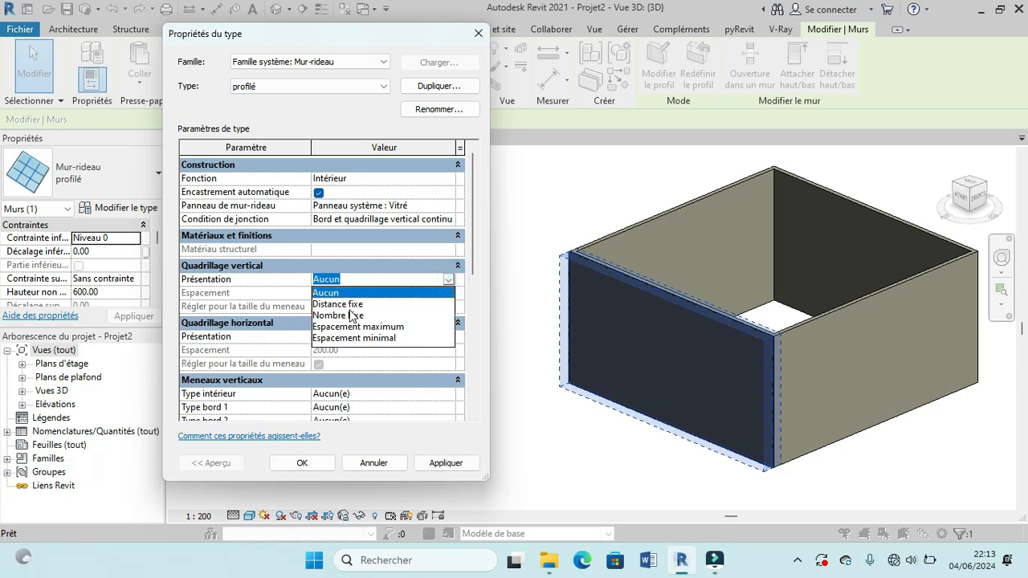
left_click(352, 301)
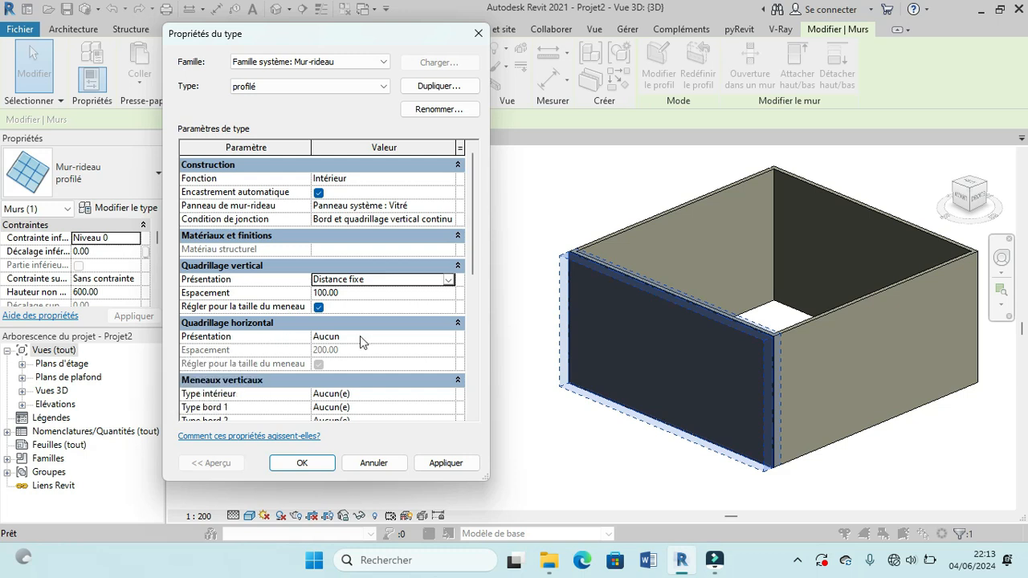
Step: Set the horizontal grid (Quadrillage horizontal) layout of the profilé type to Distance fixe with a spacing of 100
left_click(449, 336)
left_click(449, 336)
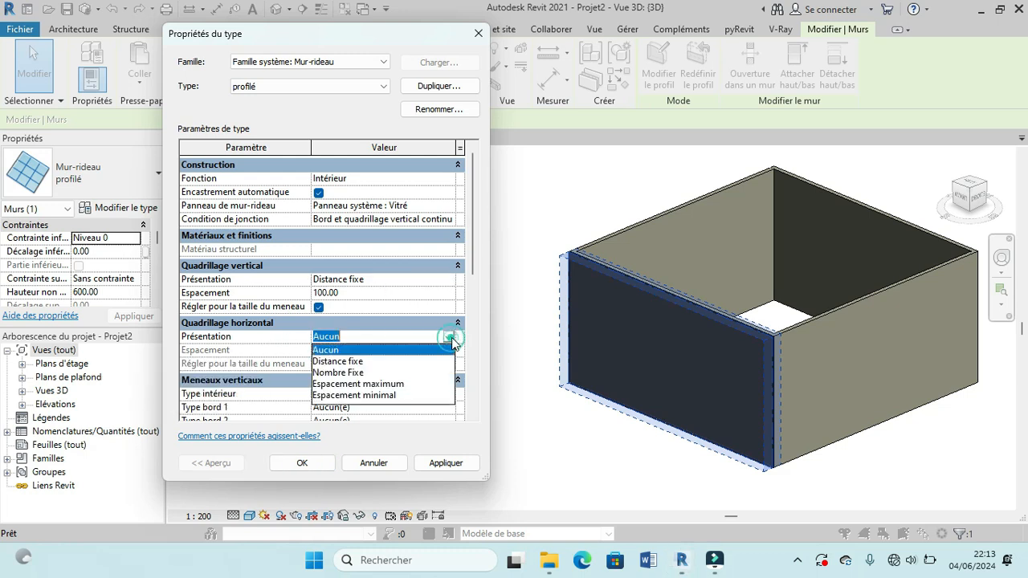
left_click(347, 362)
left_click(355, 351)
type("100")
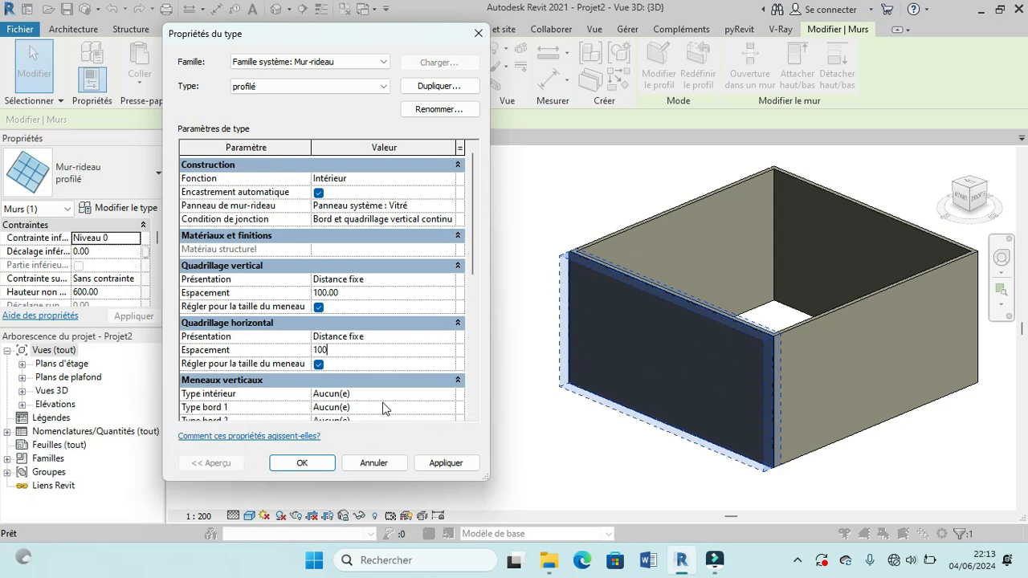
Step: Assign Meneau rectangulaire : 150 x 25mm to the interior, edge 1 and edge 2 types of the vertical mullions
left_click(449, 395)
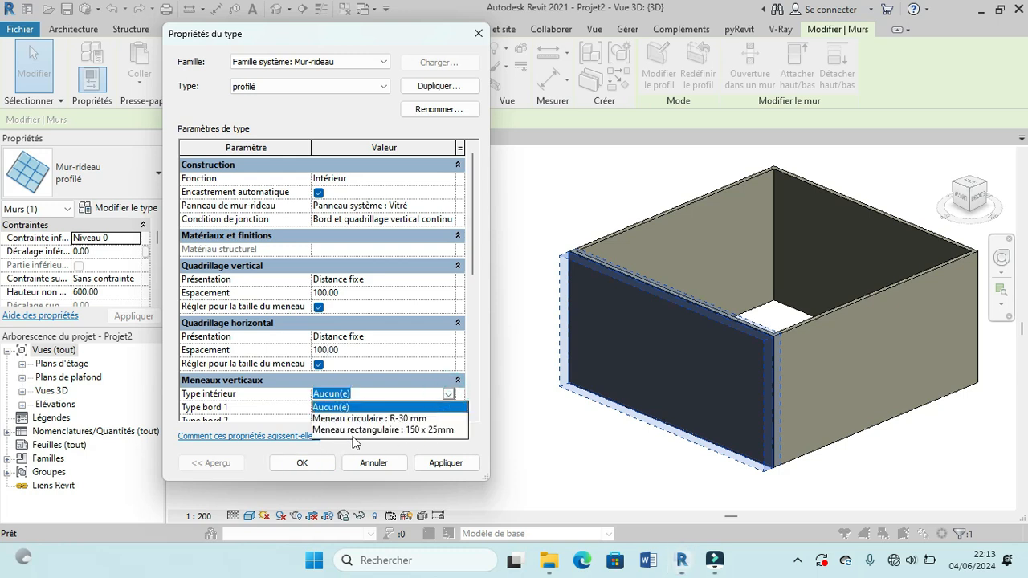
left_click(450, 430)
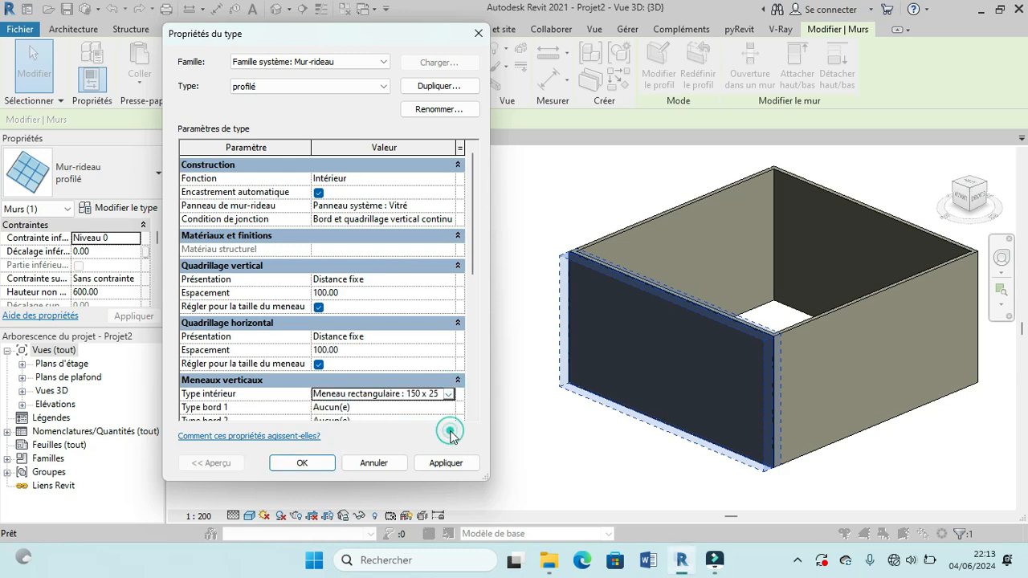
scroll(381, 401, "down", 1)
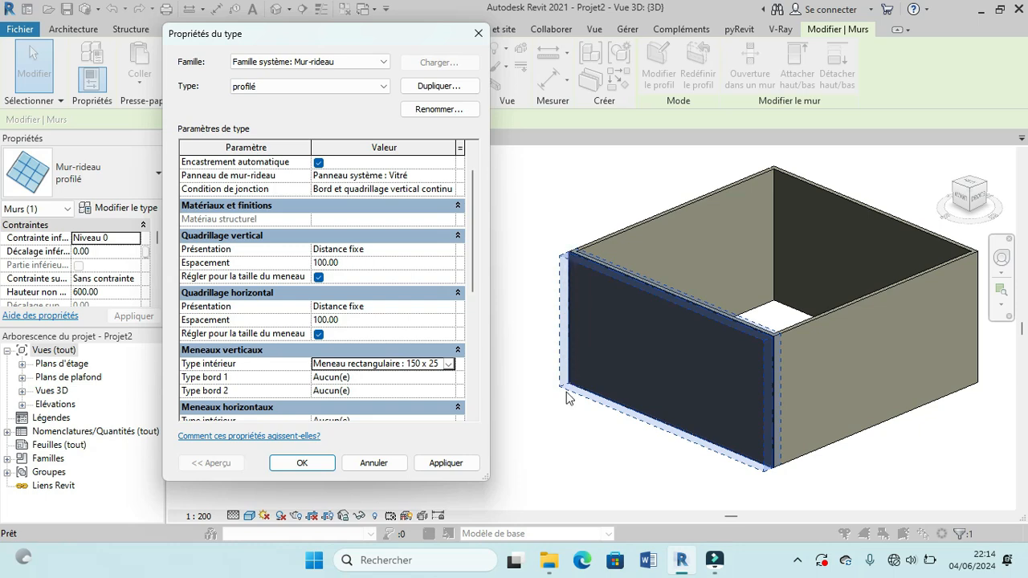
left_click(451, 377)
scroll(397, 446, "down", 1)
left_click(380, 447)
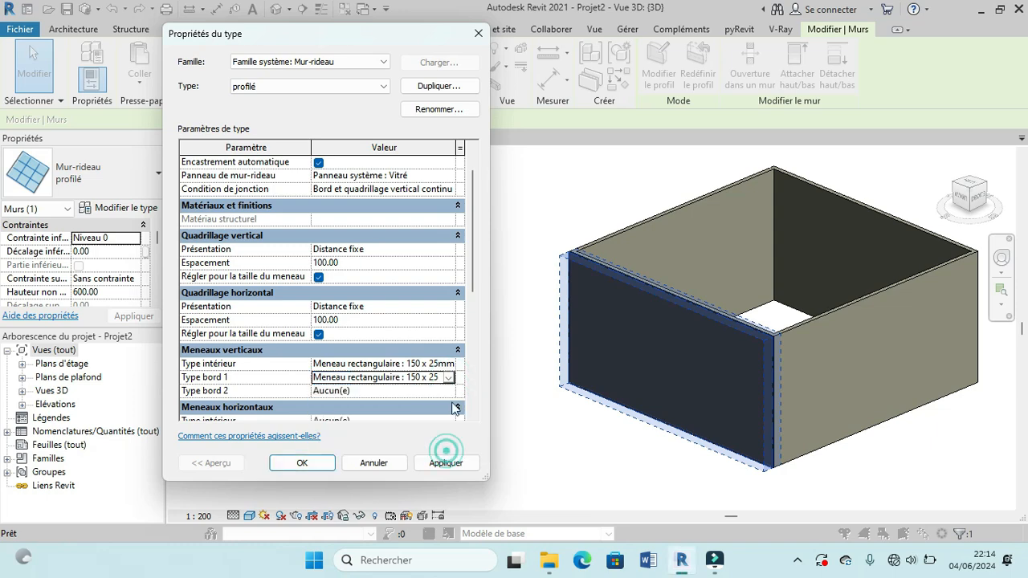
left_click(448, 391)
scroll(425, 458, "down", 1)
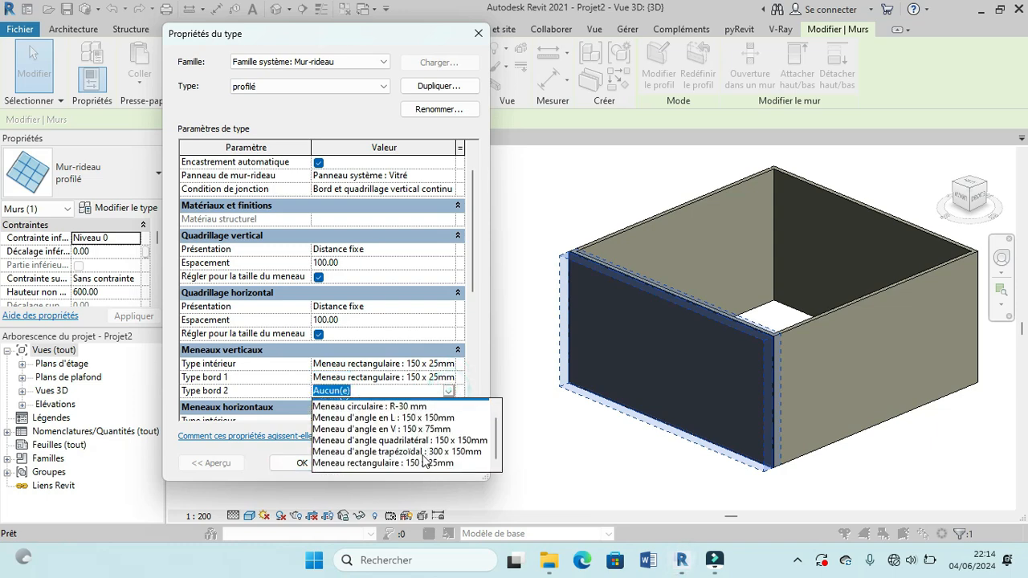
left_click(438, 461)
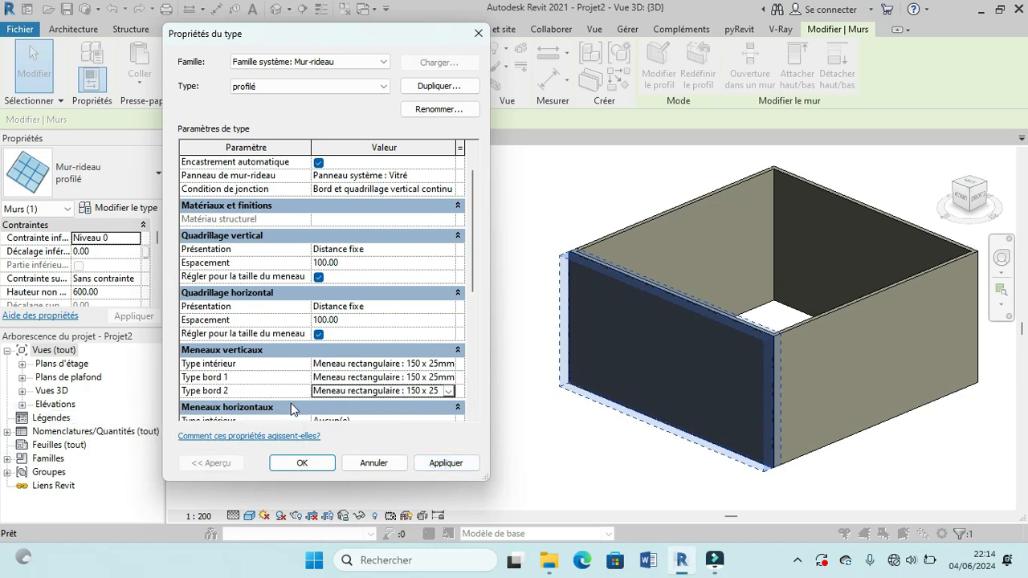
Step: Assign Meneau rectangulaire : 150 x 25mm to the horizontal mullions' interior, edge 1 and edge 2 types, and apply the type changes
scroll(241, 412, "down", 1)
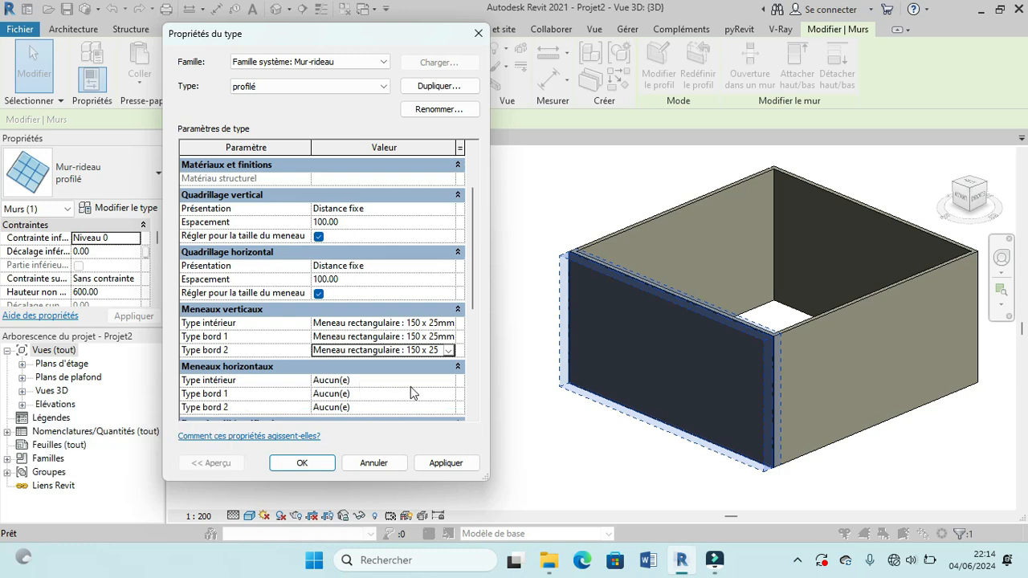
left_click(448, 381)
left_click(448, 380)
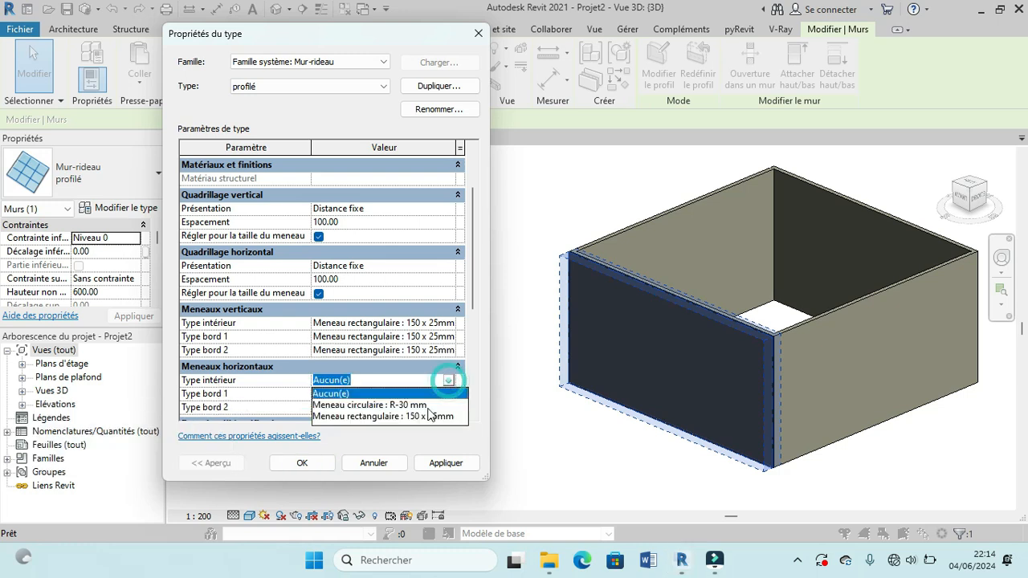
left_click(450, 417)
left_click(450, 395)
left_click(448, 393)
scroll(440, 464, "down", 1)
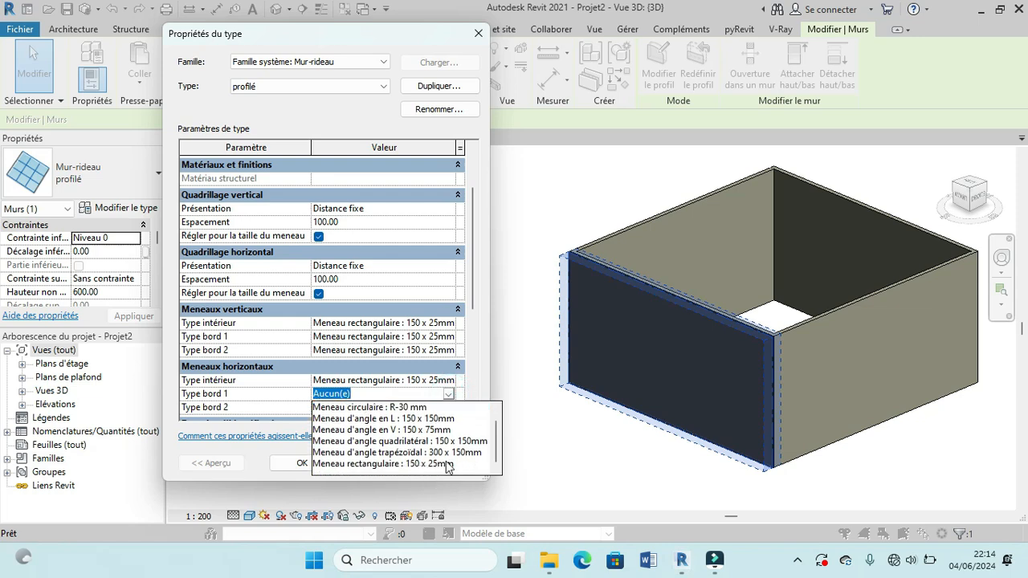
left_click(440, 464)
left_click(449, 408)
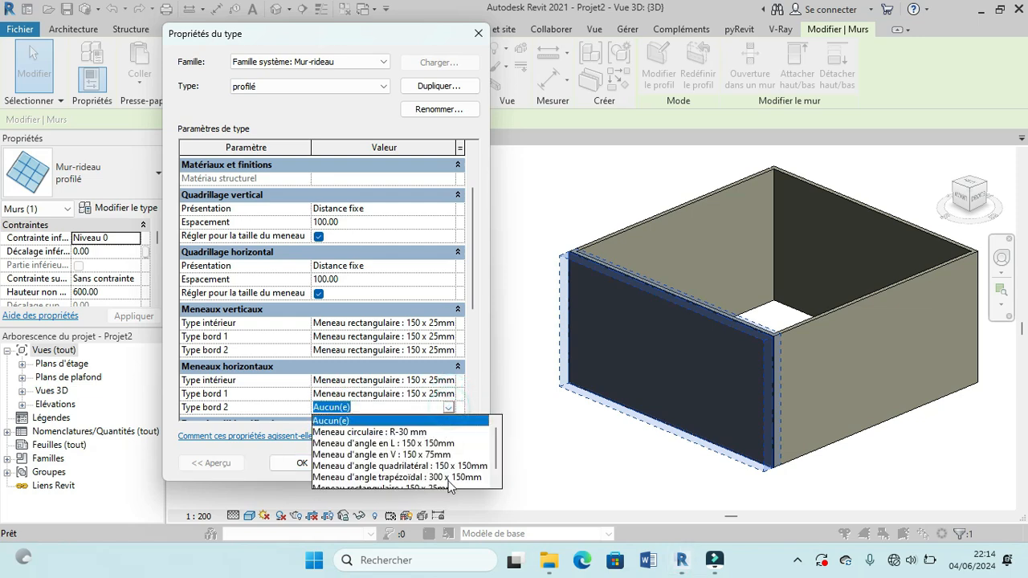
scroll(448, 476, "down", 1)
left_click(457, 477)
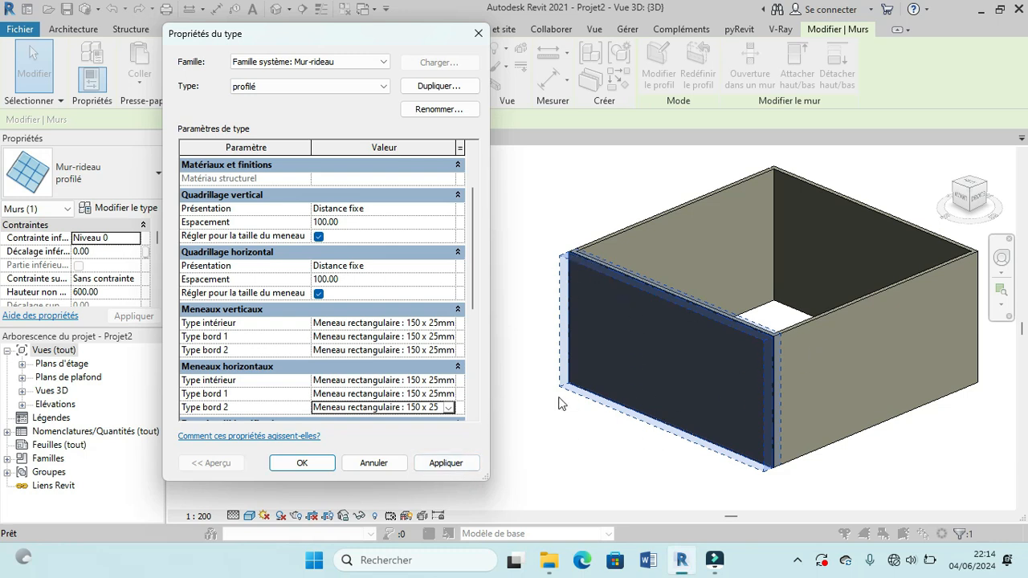
left_click(448, 463)
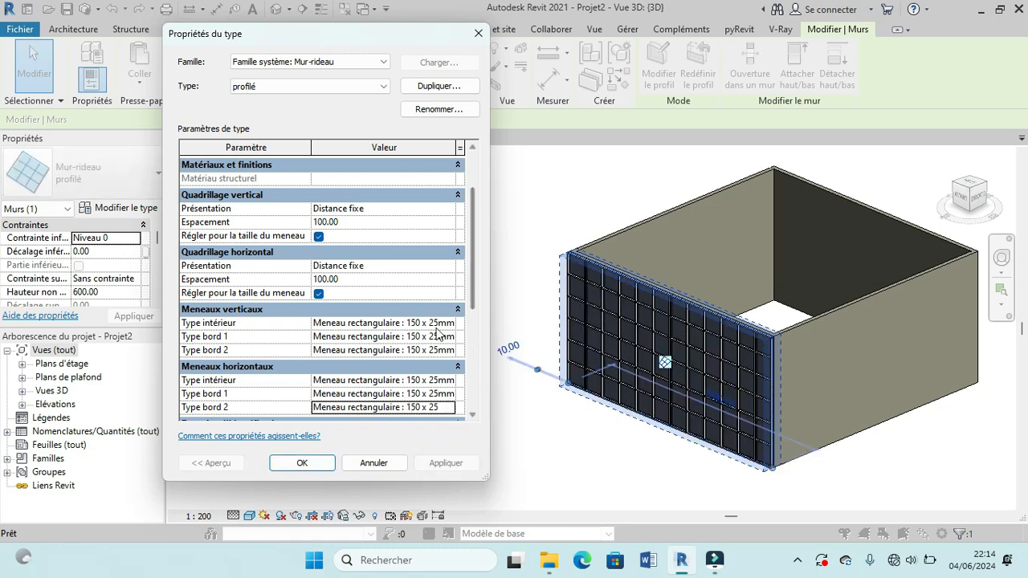
Step: Set the curtain wall panel of the profilé type to Panneau système vide : Vide, confirm the type properties and deselect the wall
scroll(407, 326, "up", 2)
mouse_move(210, 209)
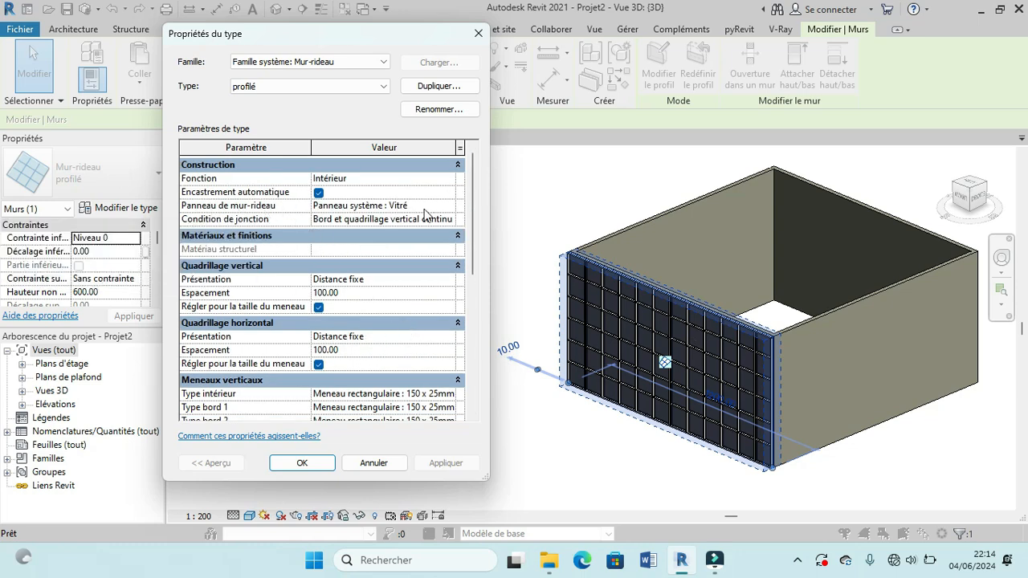
left_click(452, 209)
left_click(448, 206)
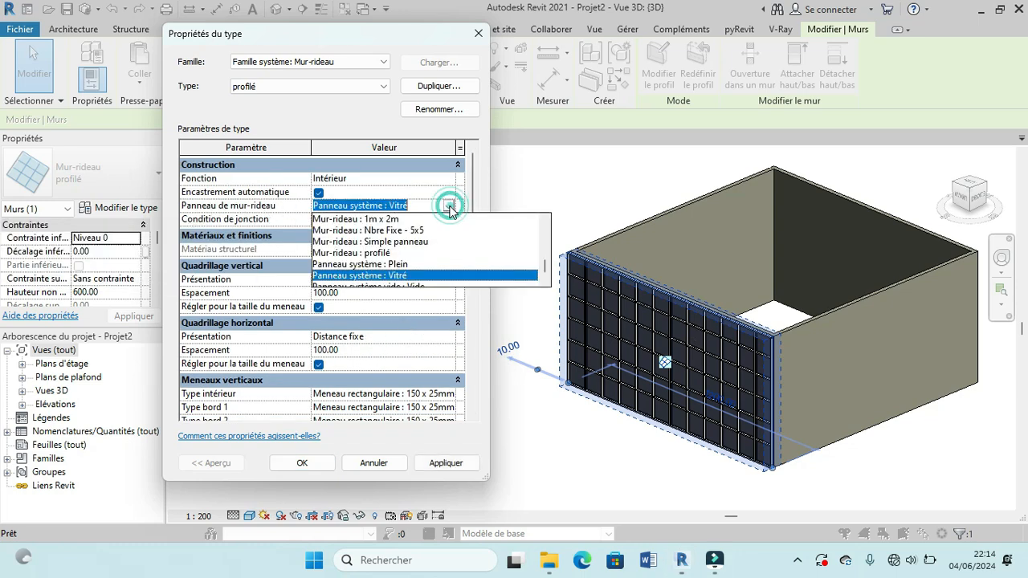
scroll(388, 262, "up", 1)
scroll(392, 271, "down", 1)
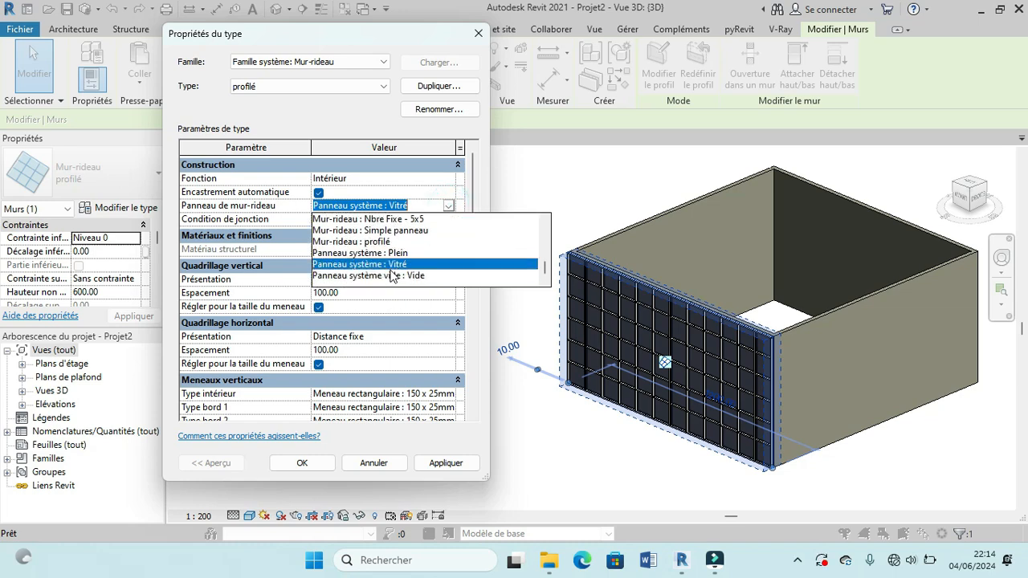
left_click(421, 277)
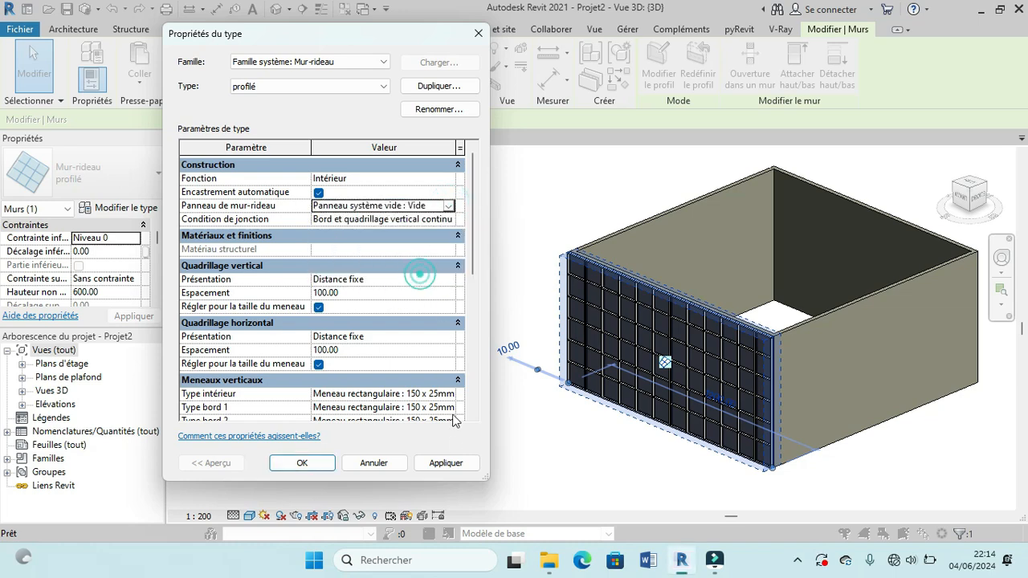
left_click(447, 463)
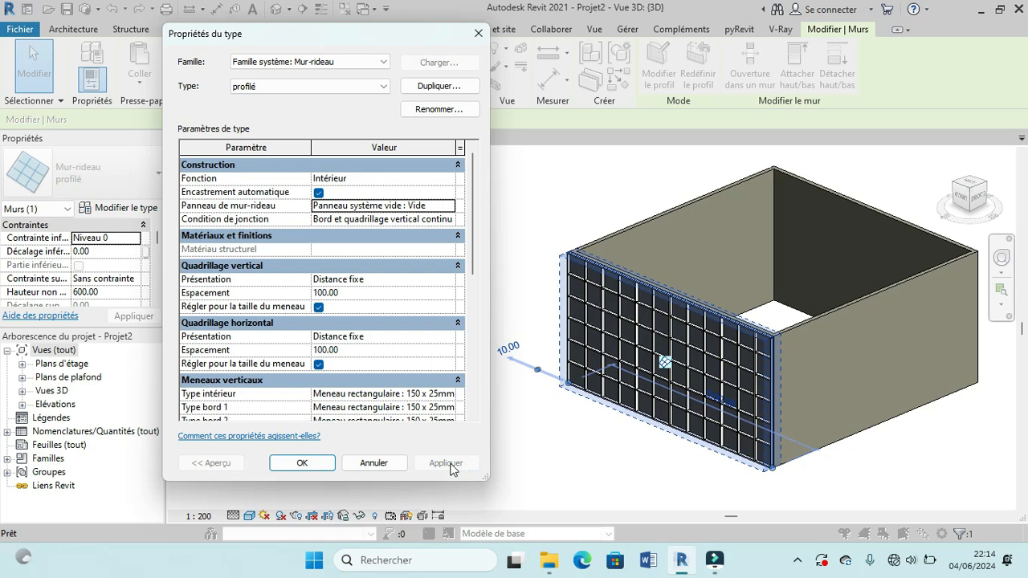
left_click(320, 463)
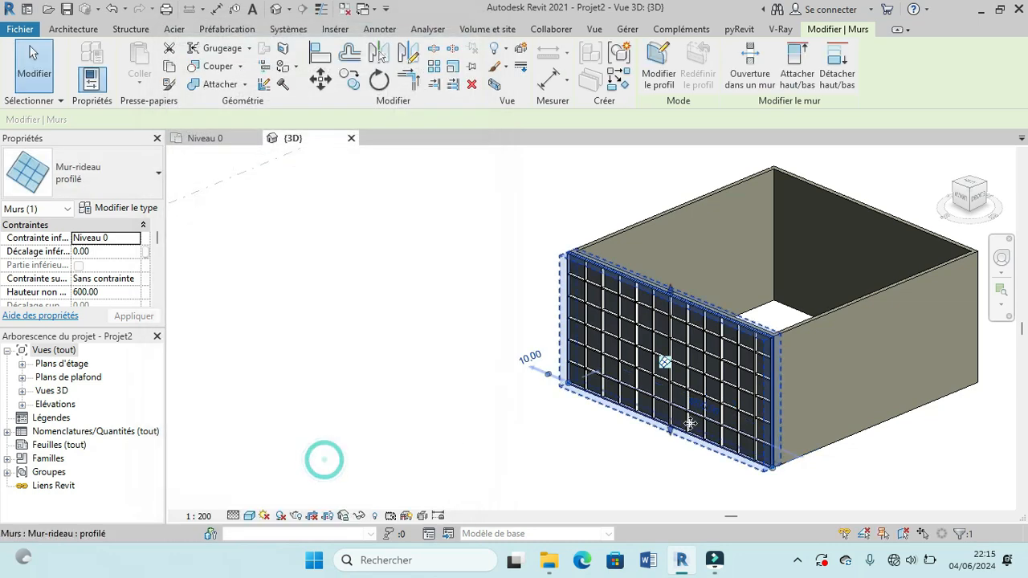
scroll(773, 450, "up", 6)
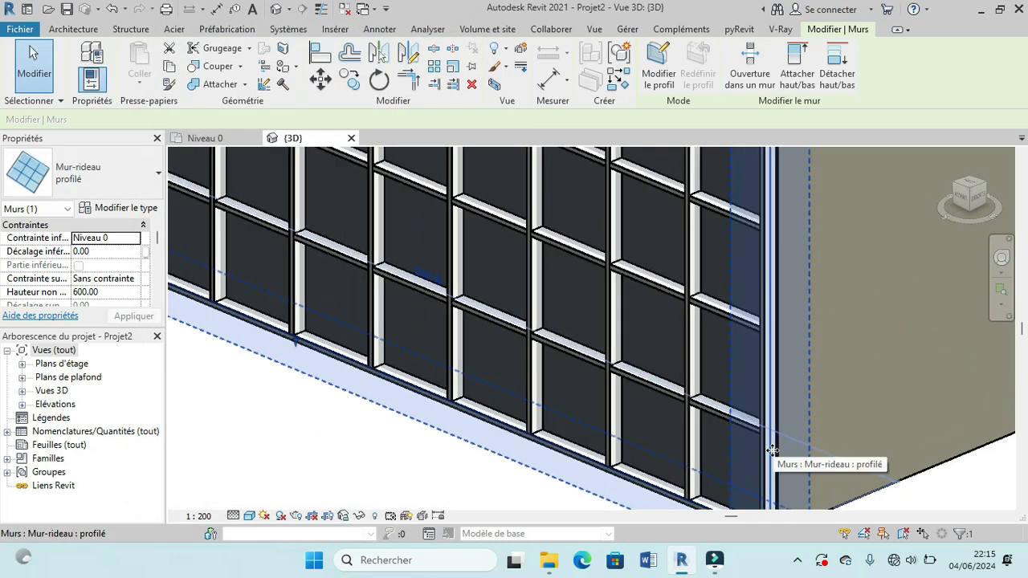
scroll(602, 358, "down", 2)
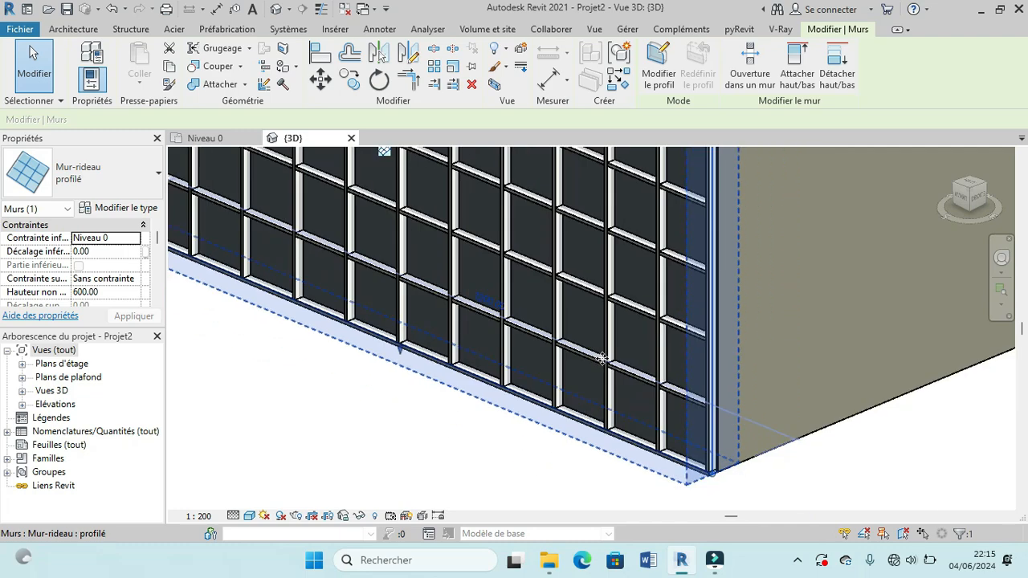
scroll(602, 359, "down", 3)
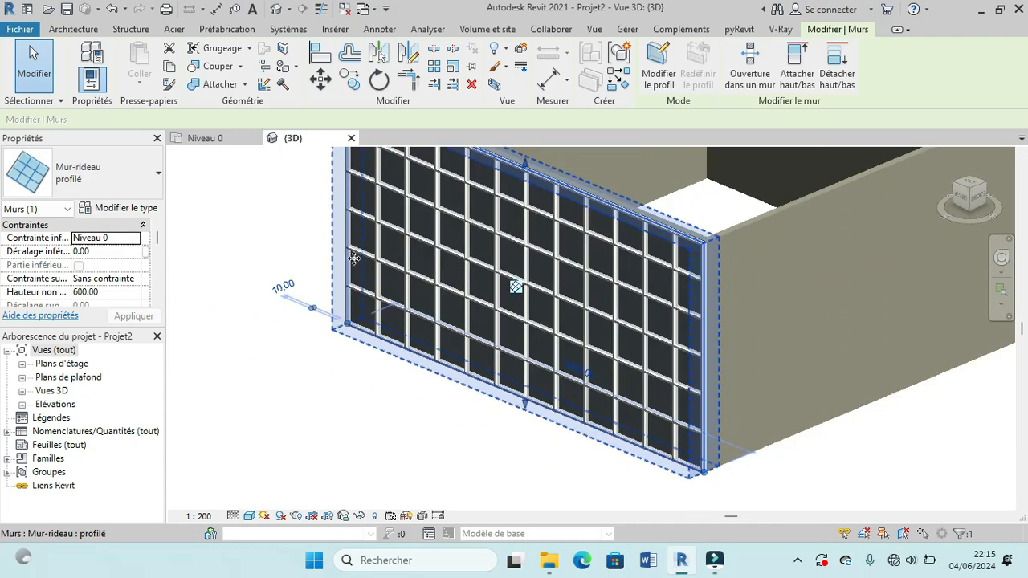
left_click(382, 385)
scroll(382, 384, "down", 1)
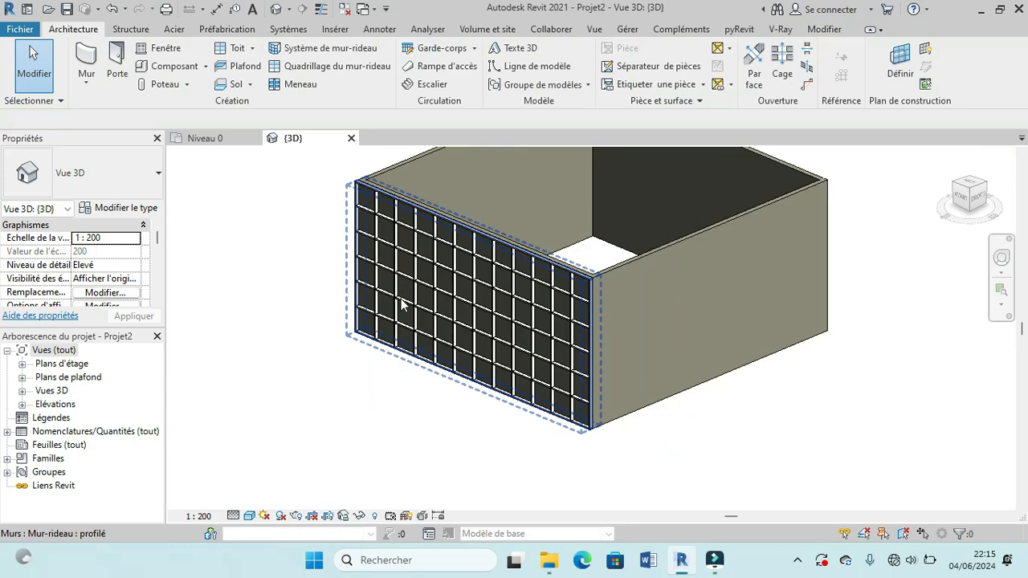
Step: Set the thickness (Epaisseur) of the 150 x 25mm rectangular mullion type to 5, confirm and clear the mullion selection
scroll(404, 328, "up", 5)
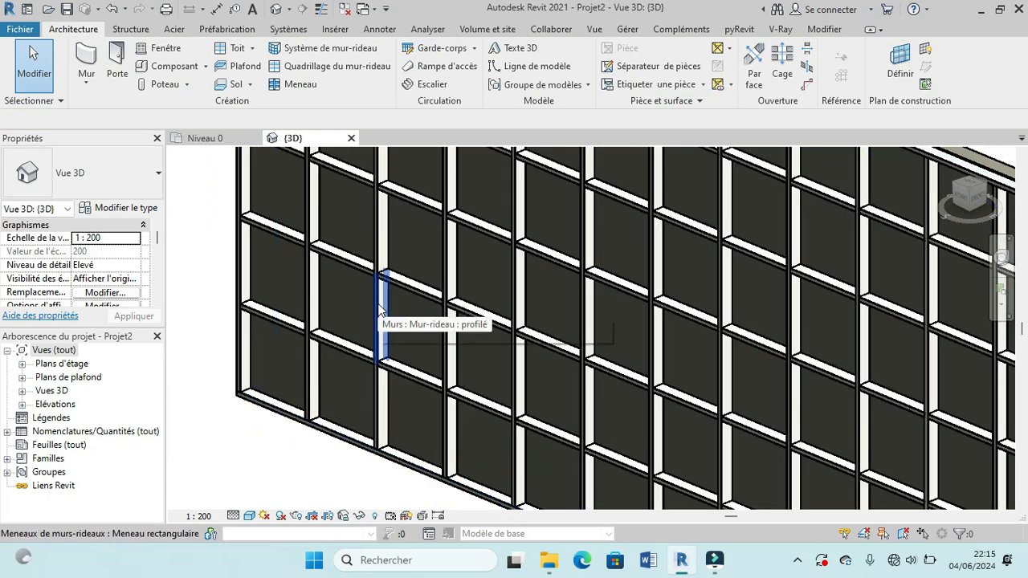
left_click(380, 315)
left_click(145, 210)
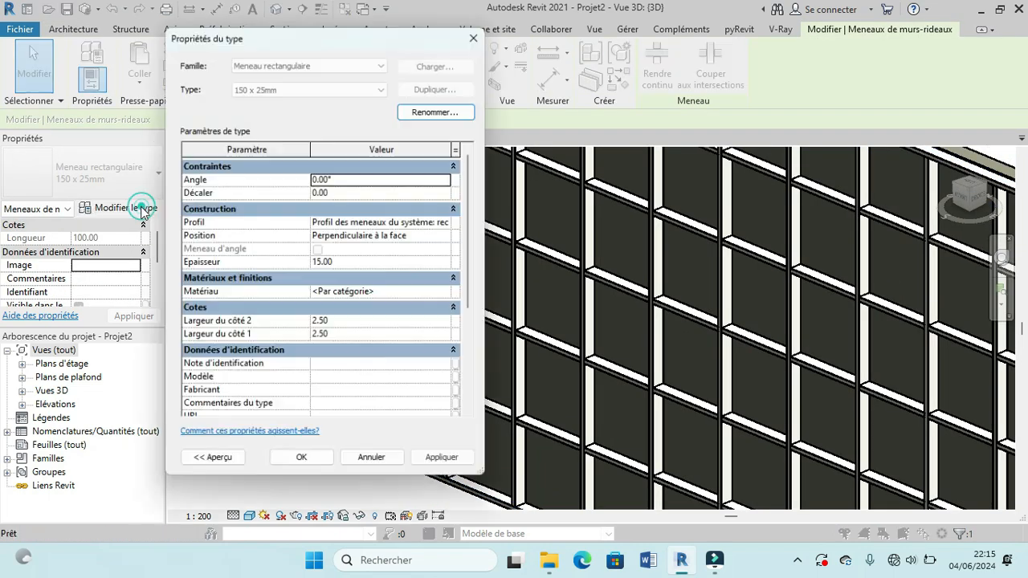
left_click(361, 261)
type("5")
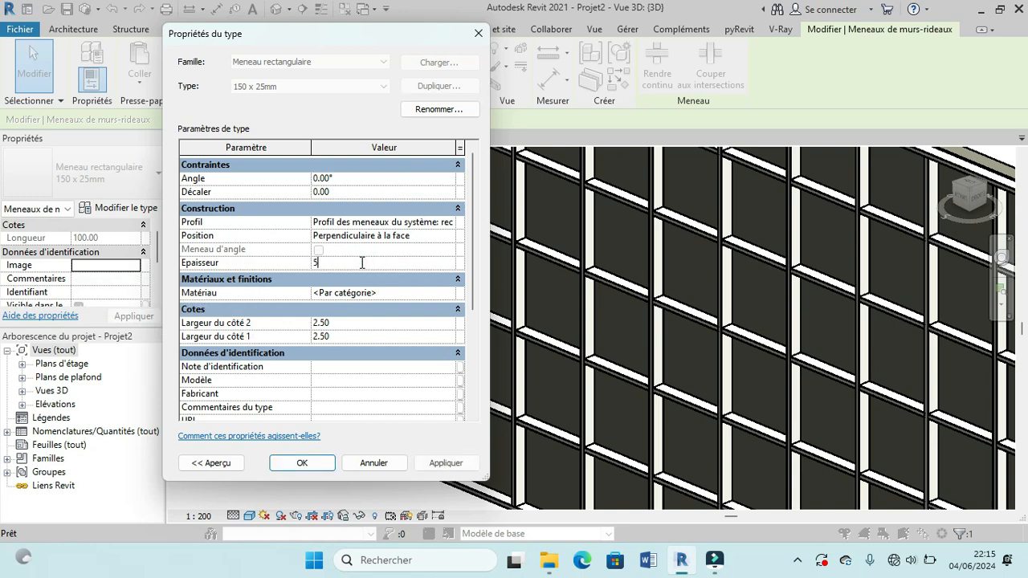
left_click(444, 463)
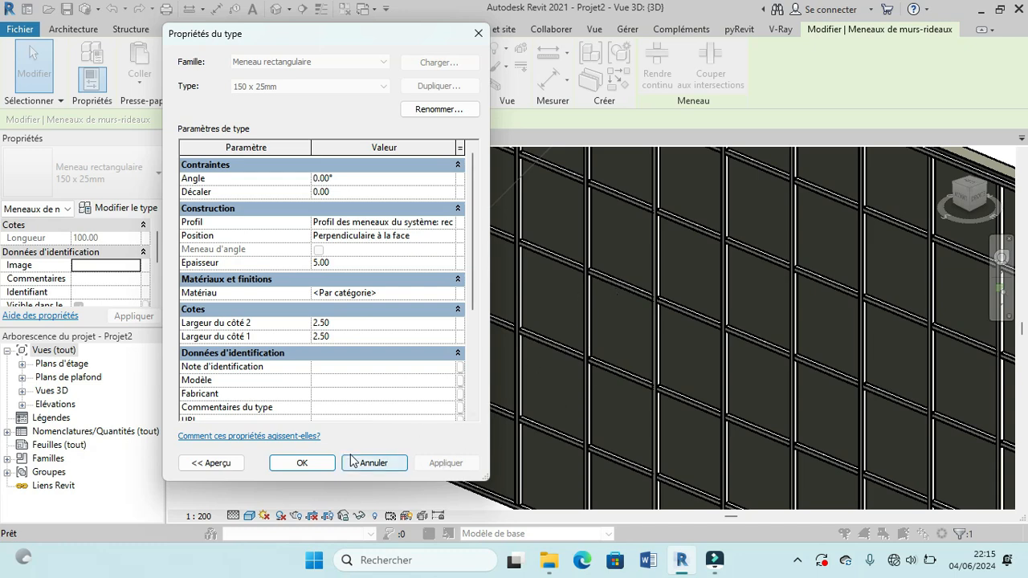
left_click(302, 462)
scroll(426, 305, "down", 4)
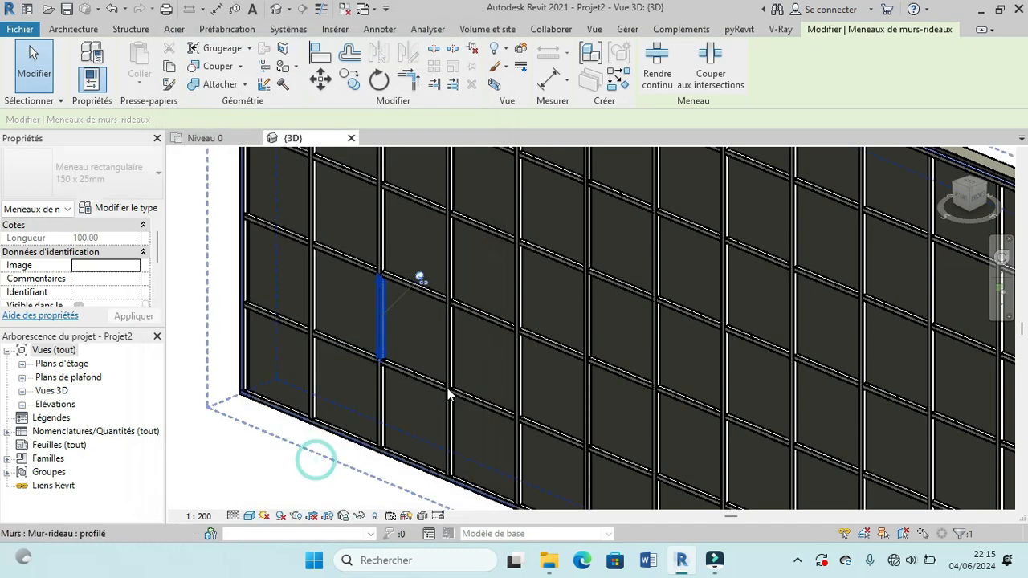
scroll(440, 335, "down", 2)
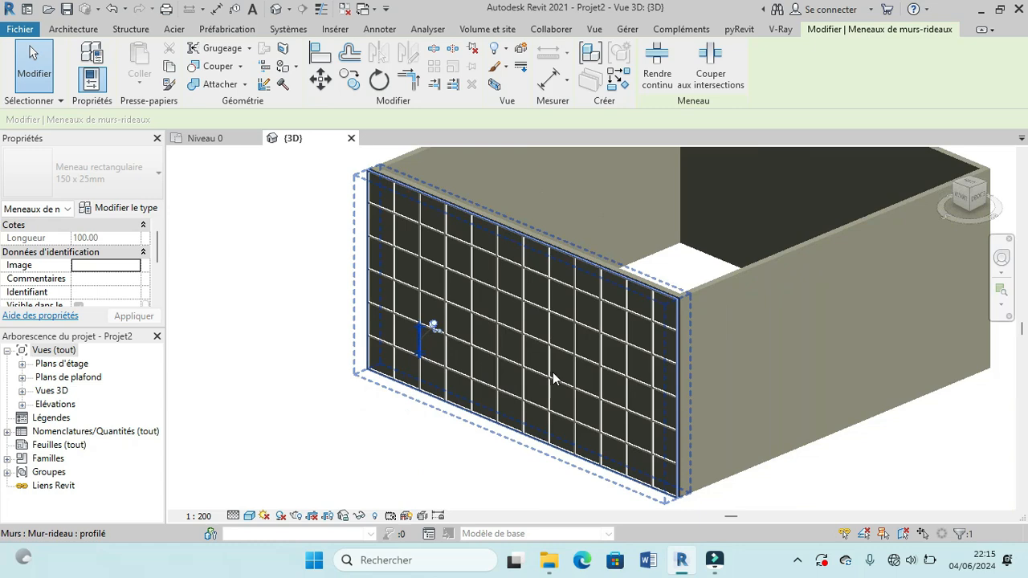
left_click(813, 480)
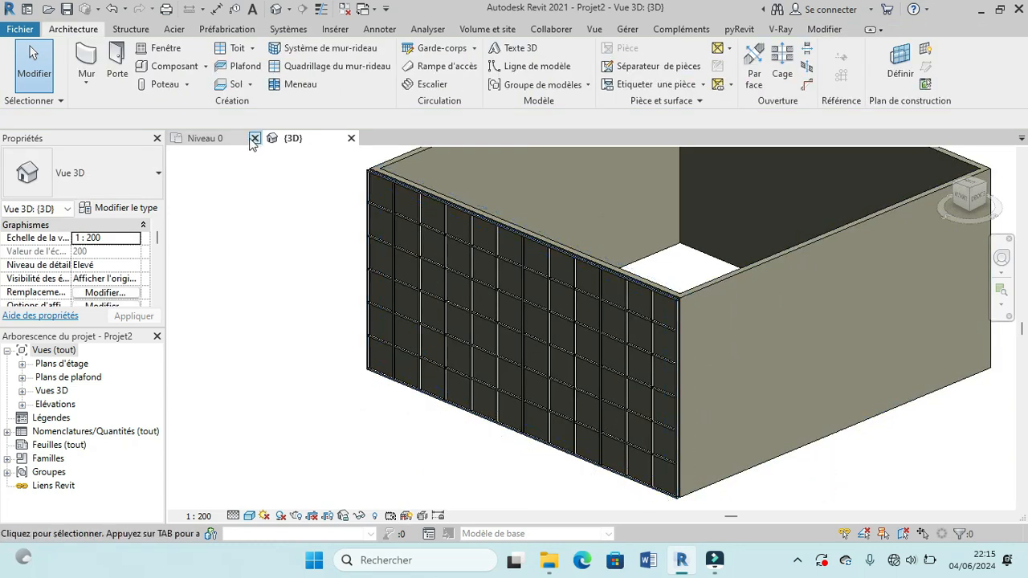
Step: In the Niveau 0 plan, move the profilé curtain wall so its mullions sit flush against the existing wall's outer face, and deselect it
left_click(215, 139)
scroll(419, 312, "up", 5)
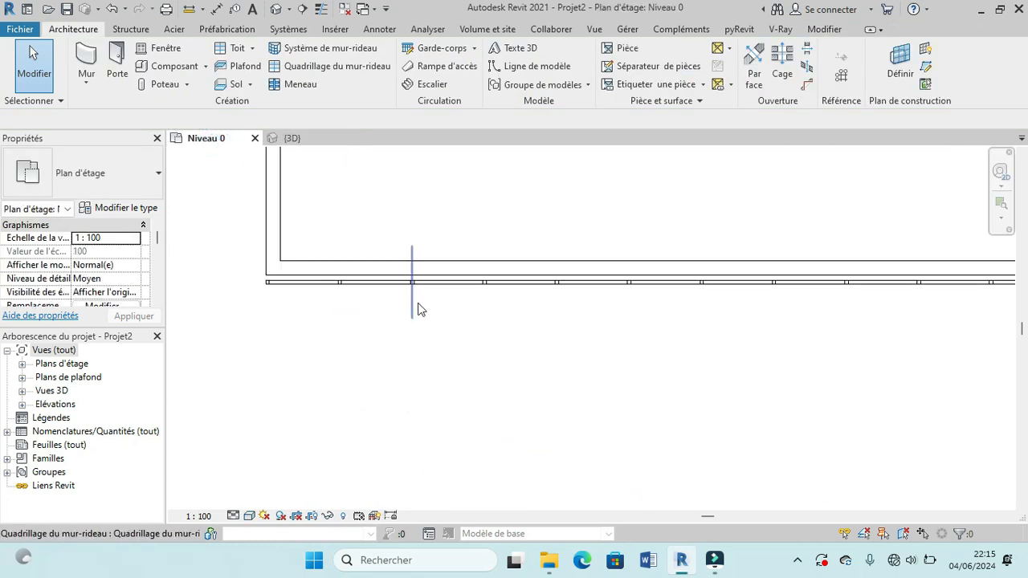
key("Tab")
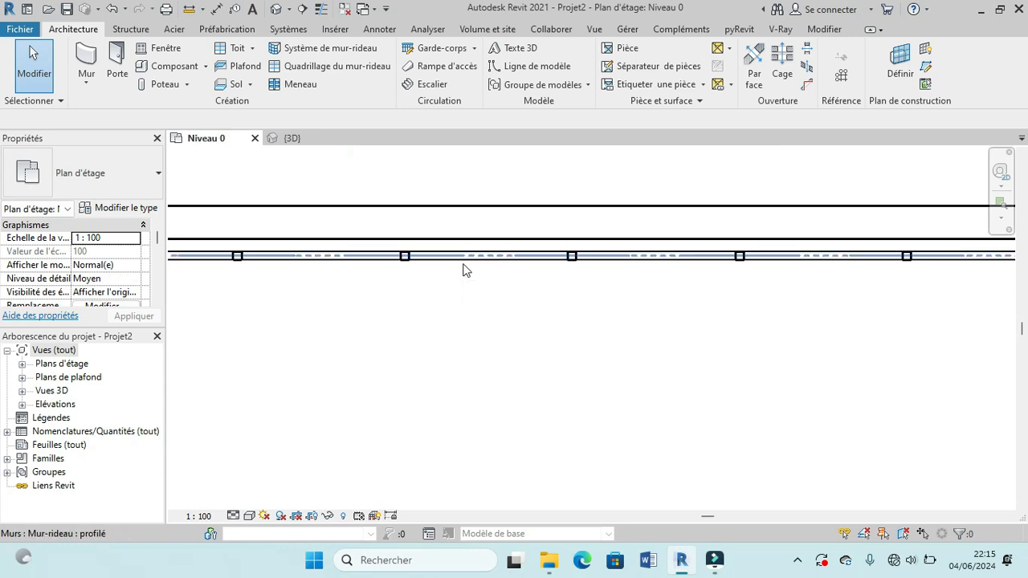
left_click(464, 269)
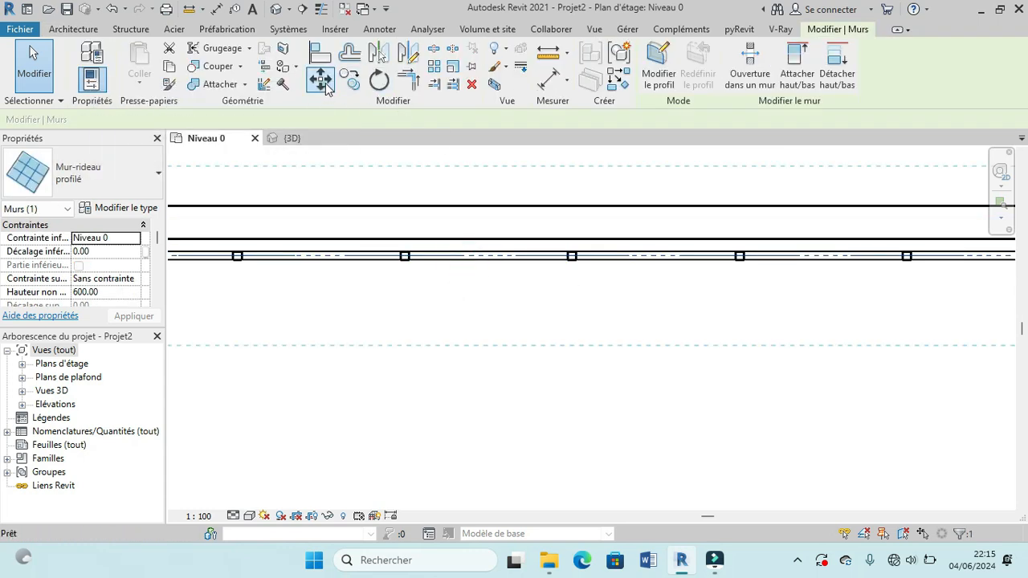
left_click(323, 80)
scroll(659, 261, "up", 3)
left_click(657, 252)
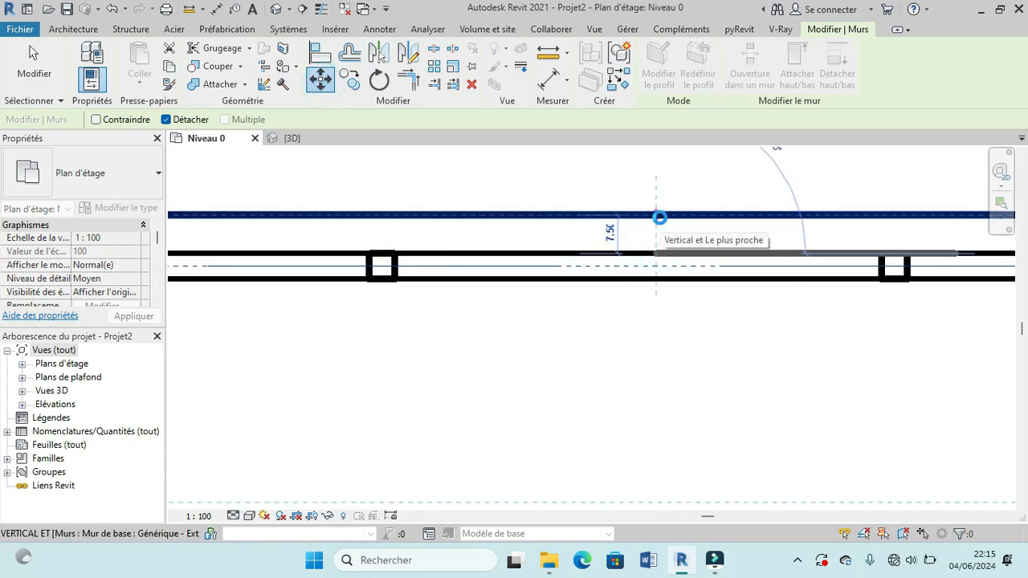
left_click(659, 217)
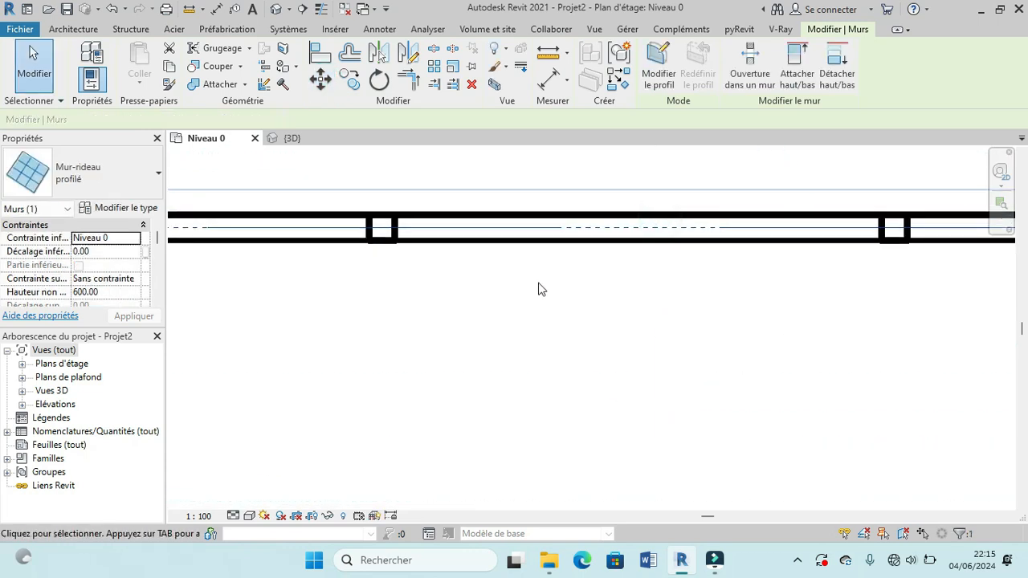
scroll(576, 284, "down", 4)
left_click(590, 321)
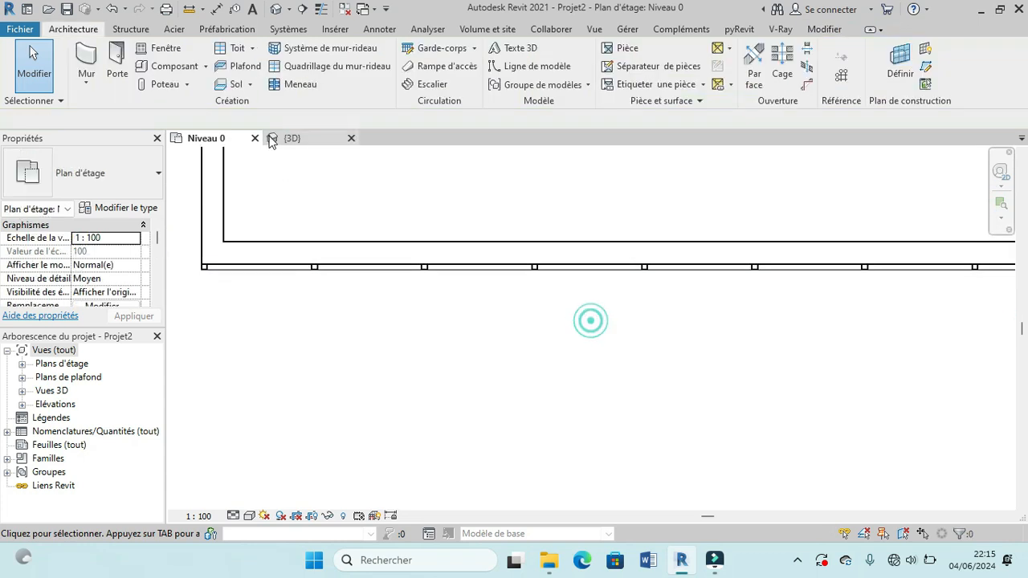
Step: Examine in the 3D view how the mullion framework sits against the existing wall, including the upper corner
left_click(322, 140)
left_click(682, 271)
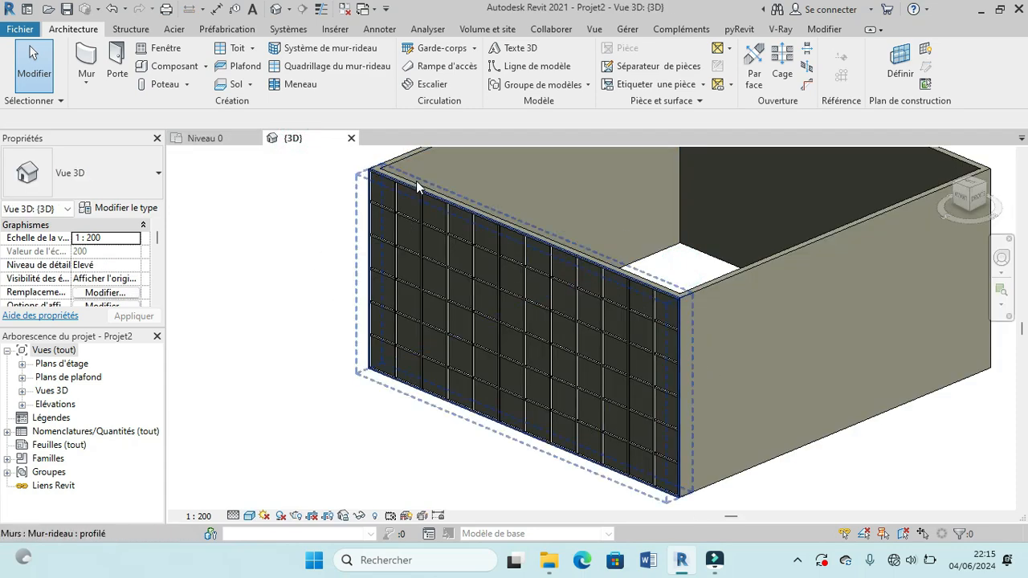
scroll(417, 184, "up", 2)
scroll(341, 175, "up", 4)
scroll(302, 188, "down", 2)
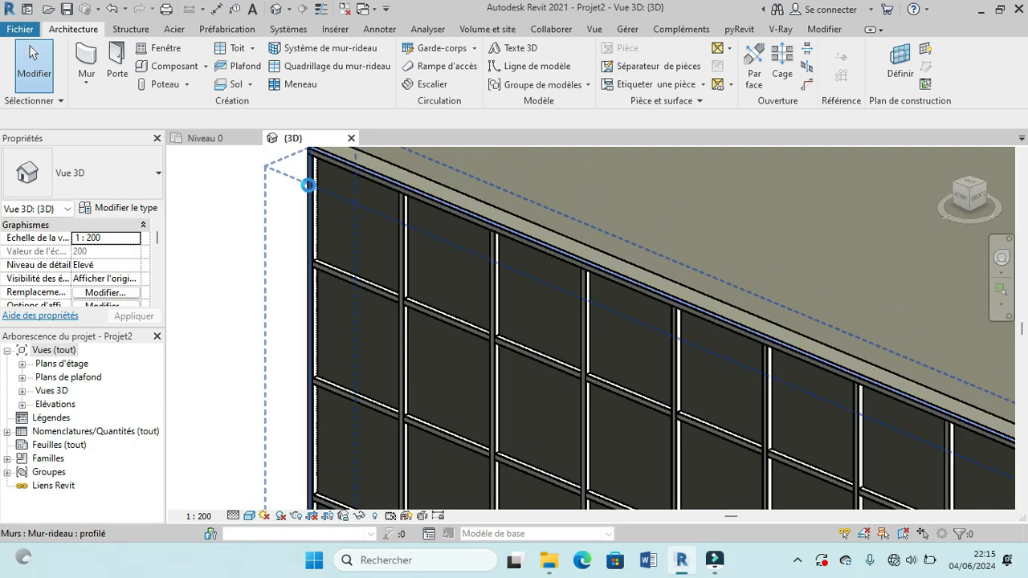
scroll(307, 185, "down", 3)
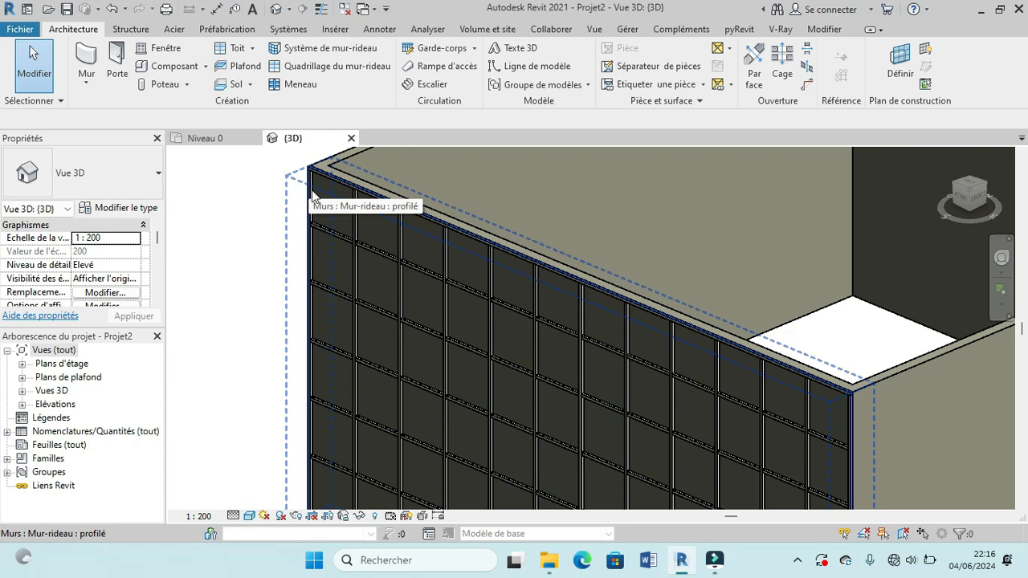
scroll(340, 179, "down", 3)
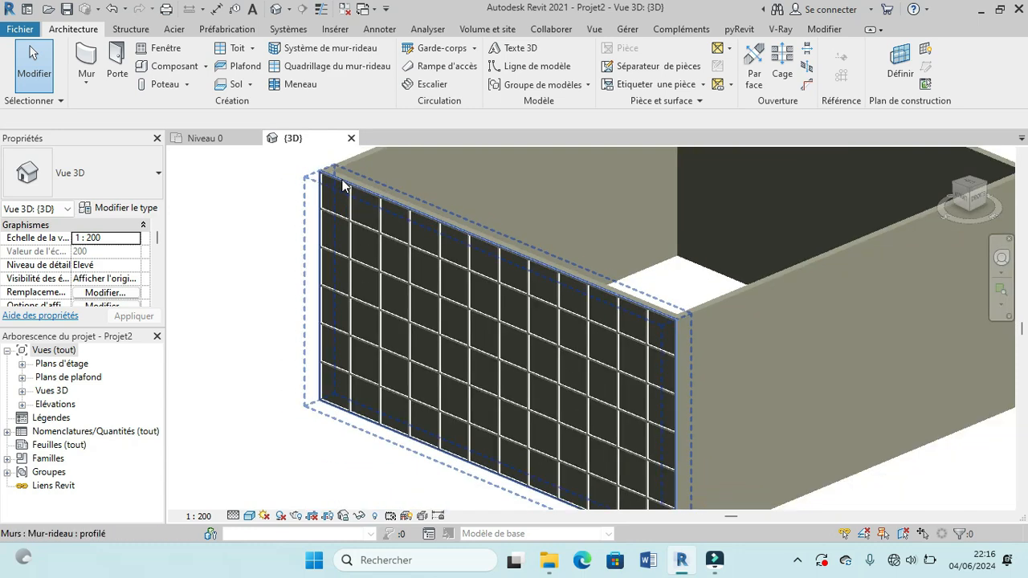
Step: Start a new wall in the Niveau 0 plan using the Mur-rideau Simple panneau type with an unconnected height of 600
left_click(232, 141)
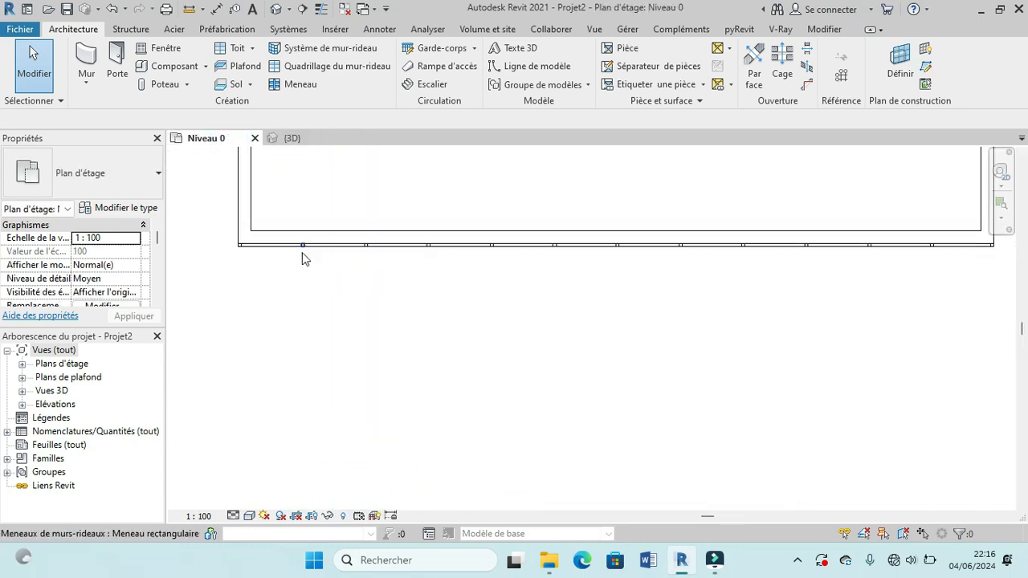
left_click(88, 52)
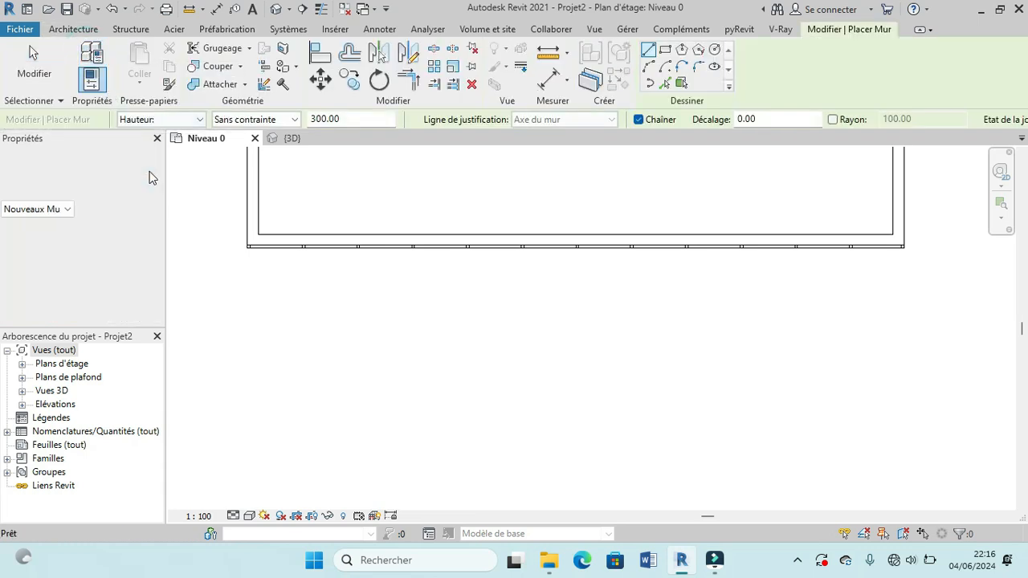
left_click(148, 172)
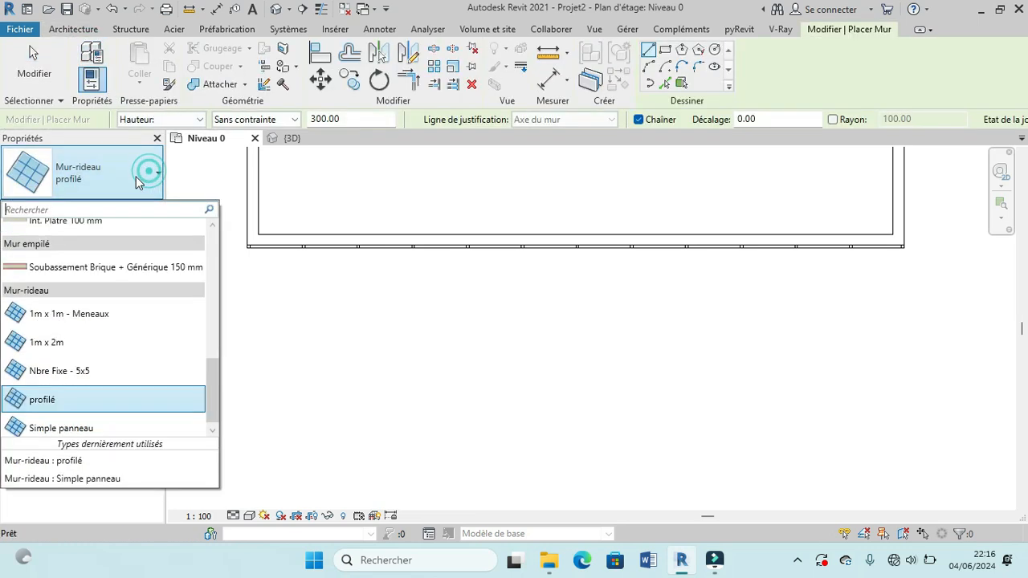
left_click(93, 424)
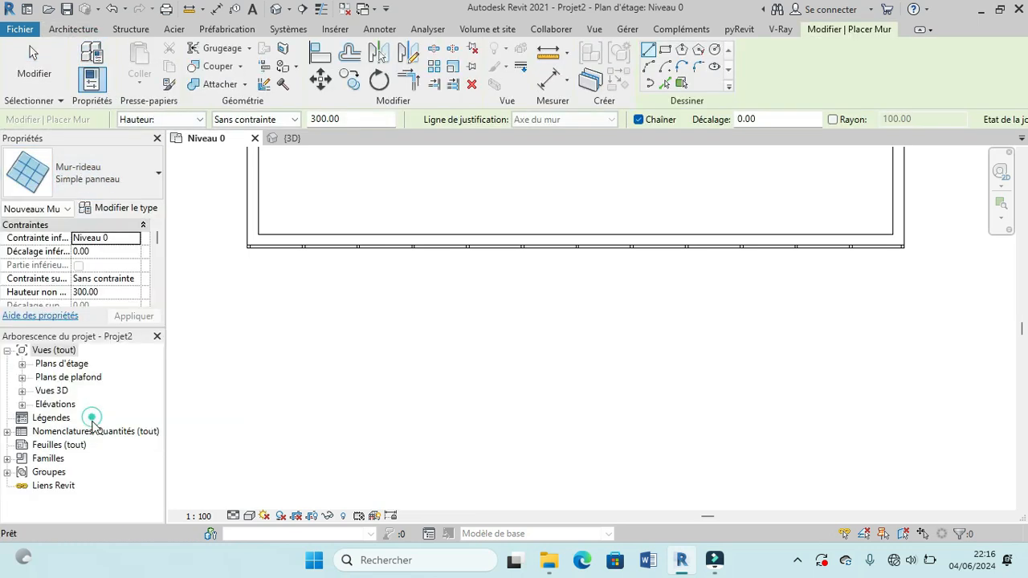
double_click(360, 124)
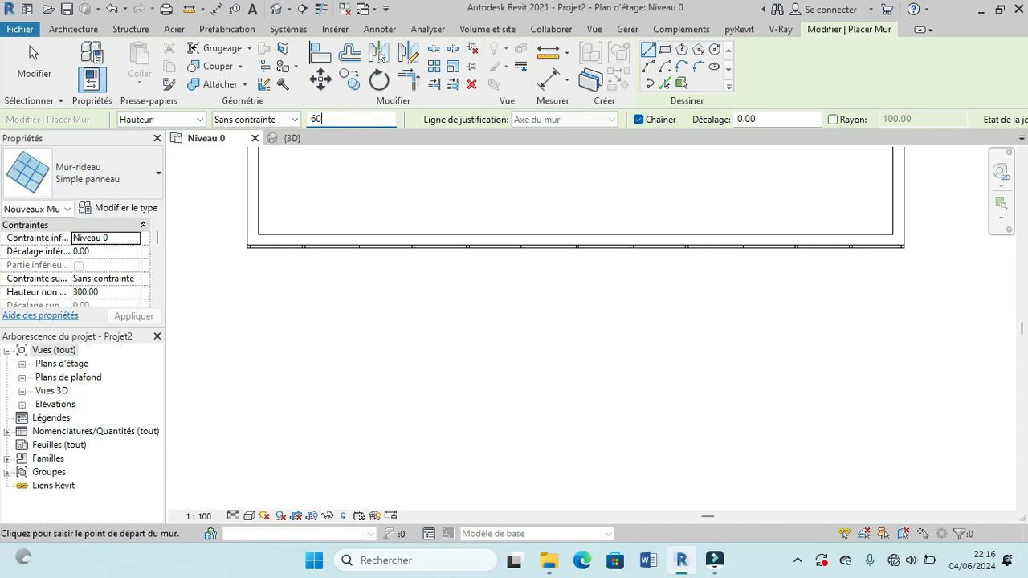
key("Return")
Step: Draw the Simple panneau curtain wall just in front of the mullions, along the whole façade from one corner to the other
scroll(241, 257, "up", 5)
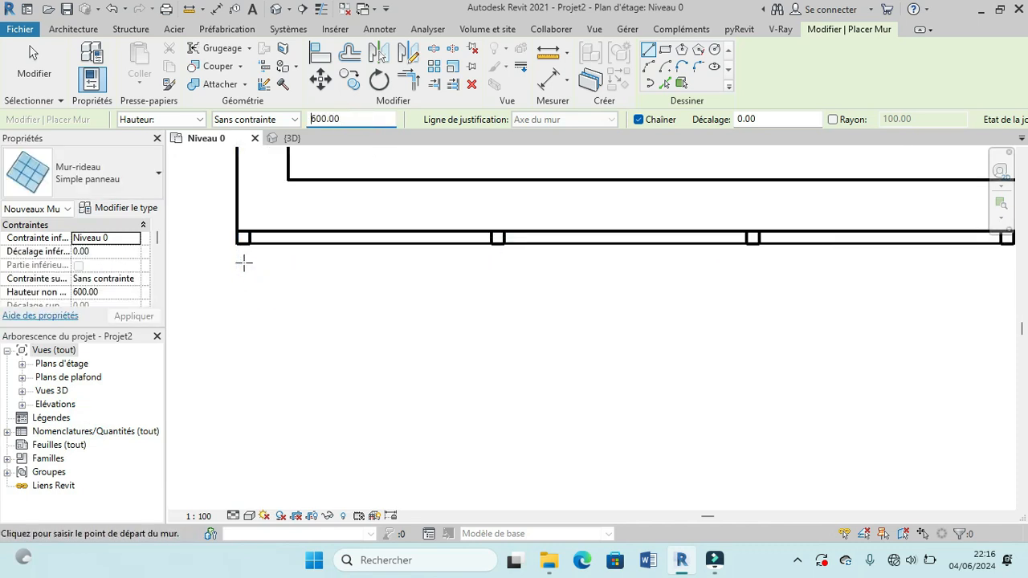
scroll(232, 247, "up", 2)
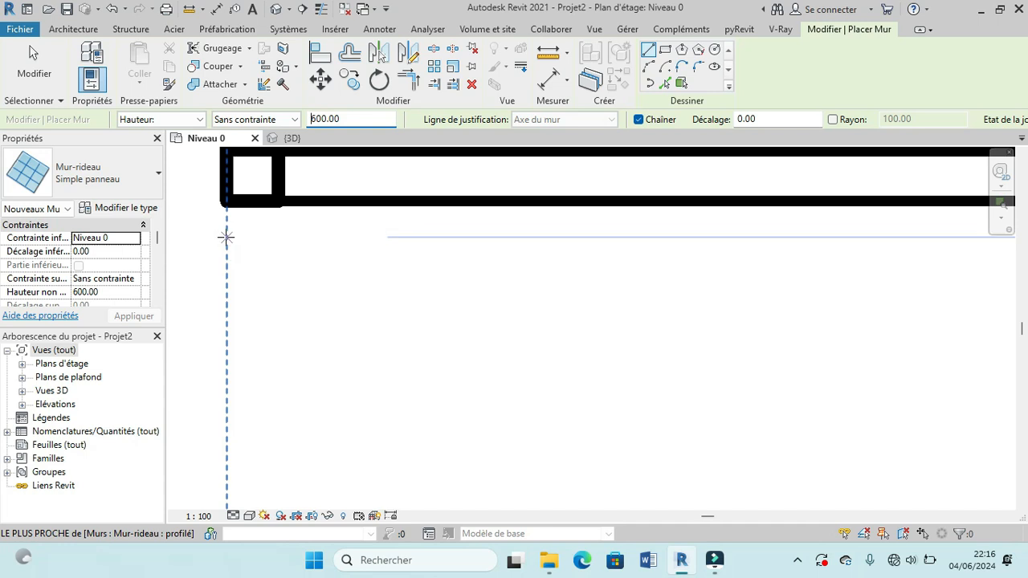
left_click(224, 232)
key("Escape")
left_click(227, 247)
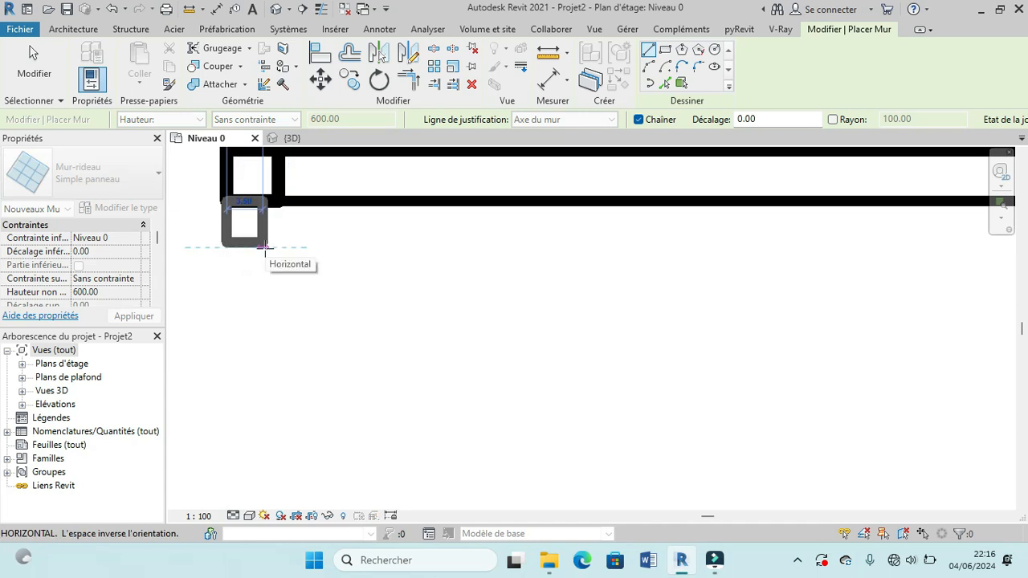
scroll(265, 249, "down", 5)
scroll(263, 247, "down", 3)
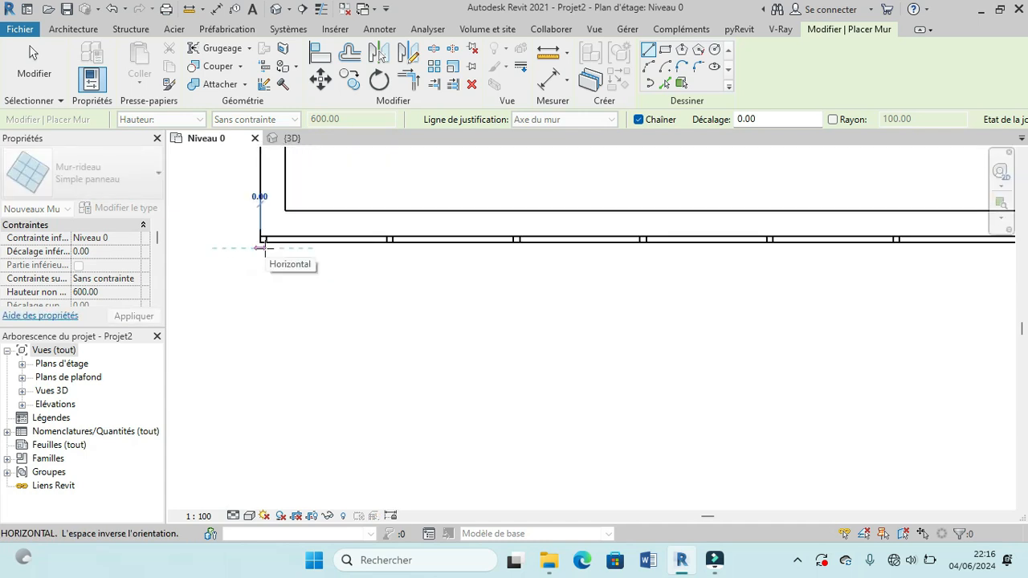
scroll(542, 256, "down", 3)
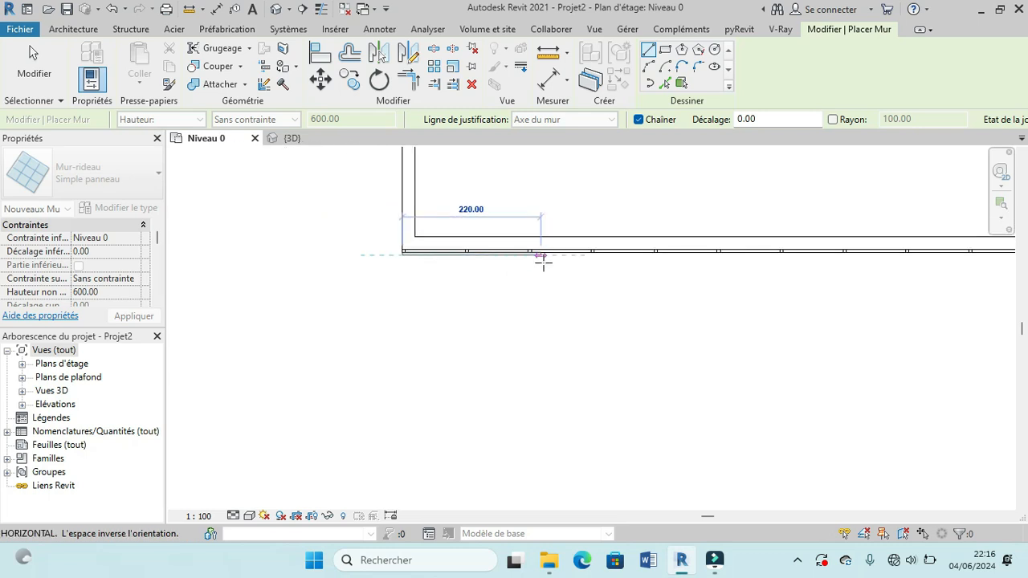
scroll(544, 261, "down", 5)
scroll(891, 261, "up", 7)
scroll(851, 252, "up", 4)
left_click(714, 246)
key("Escape")
key("Escape")
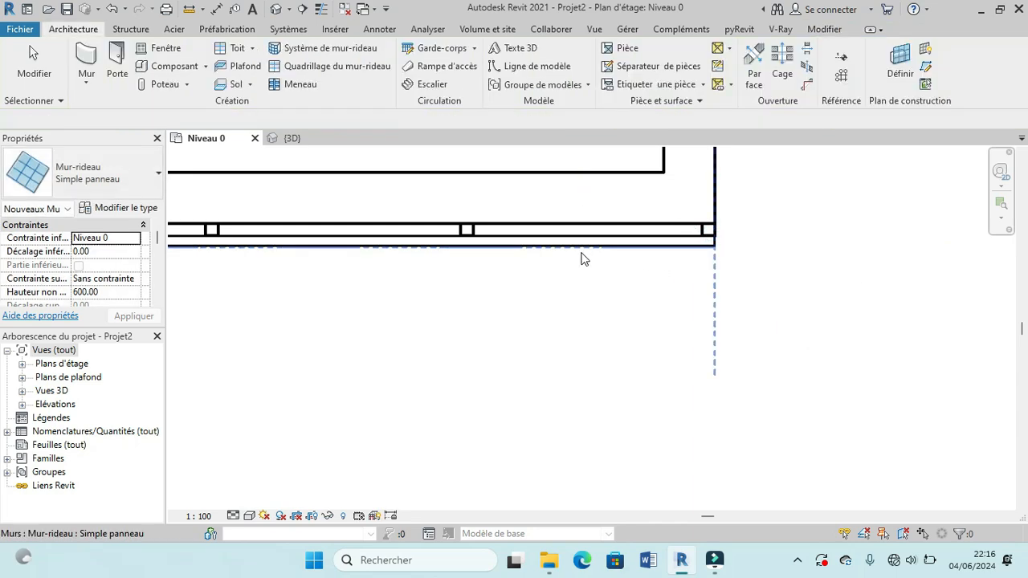
Step: Select the new curtain wall, show it in the 3D view and duplicate its type under the name panneau en al
left_click(318, 253)
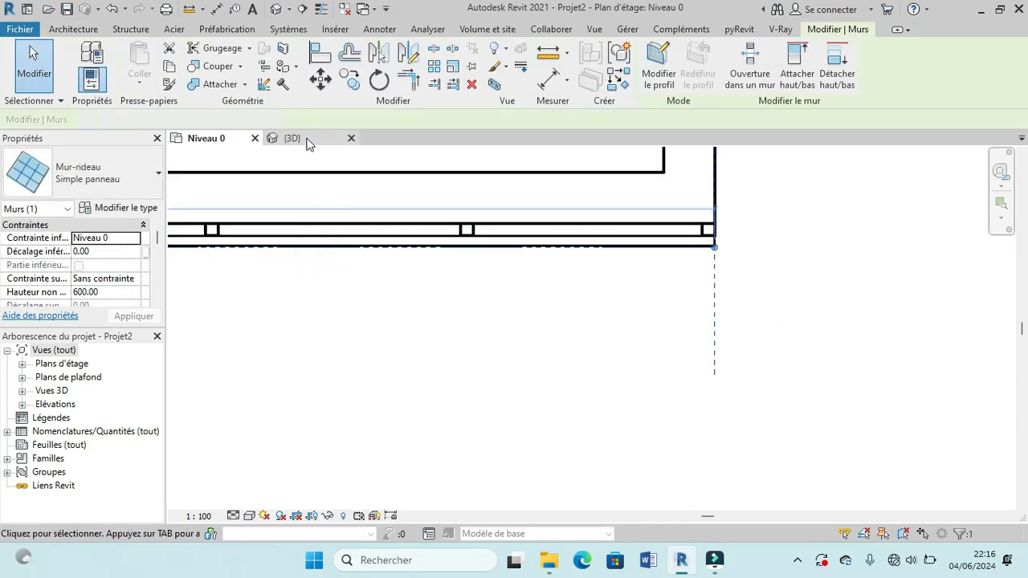
left_click(307, 142)
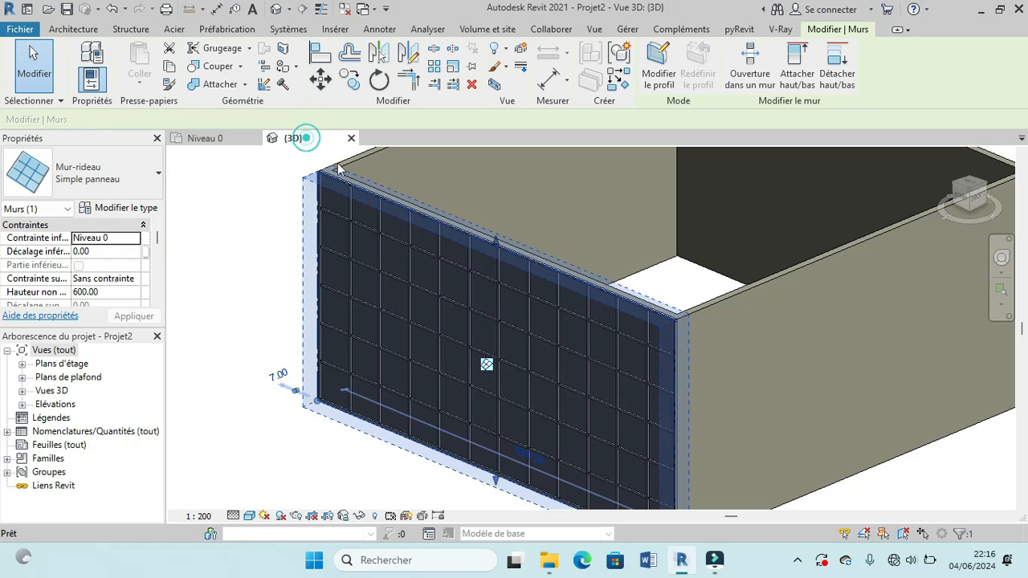
left_click(126, 208)
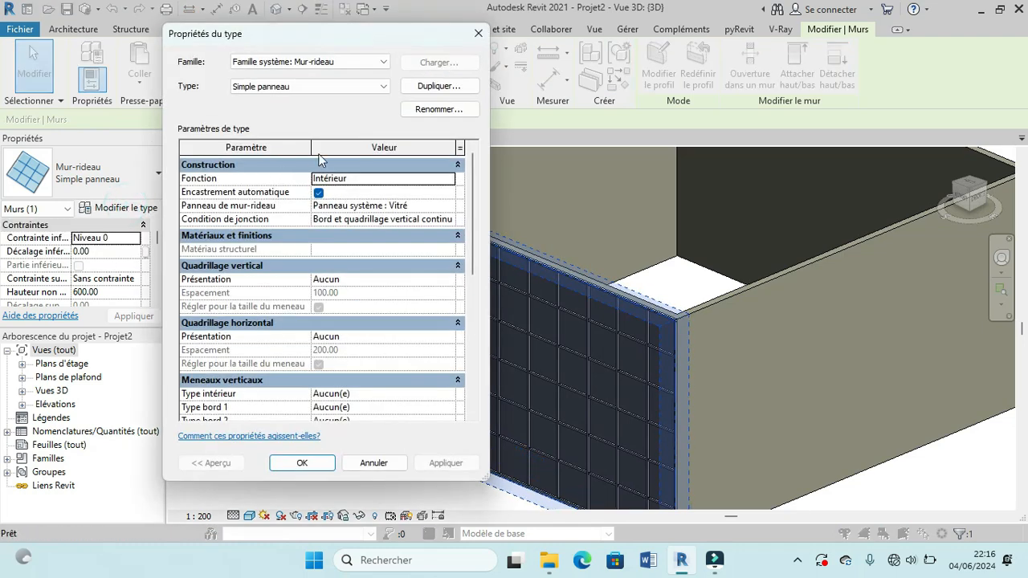
left_click(466, 87)
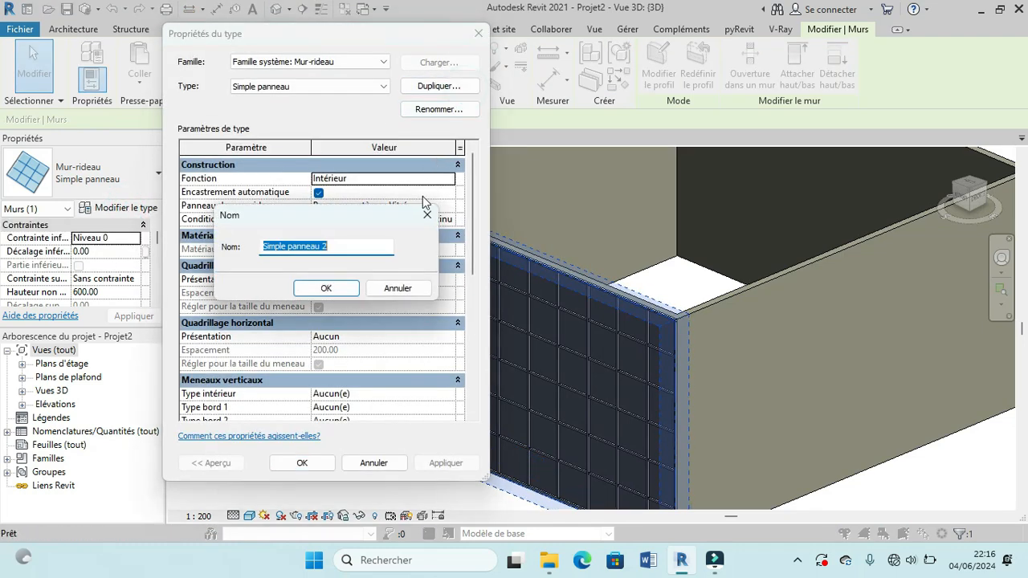
type("pa")
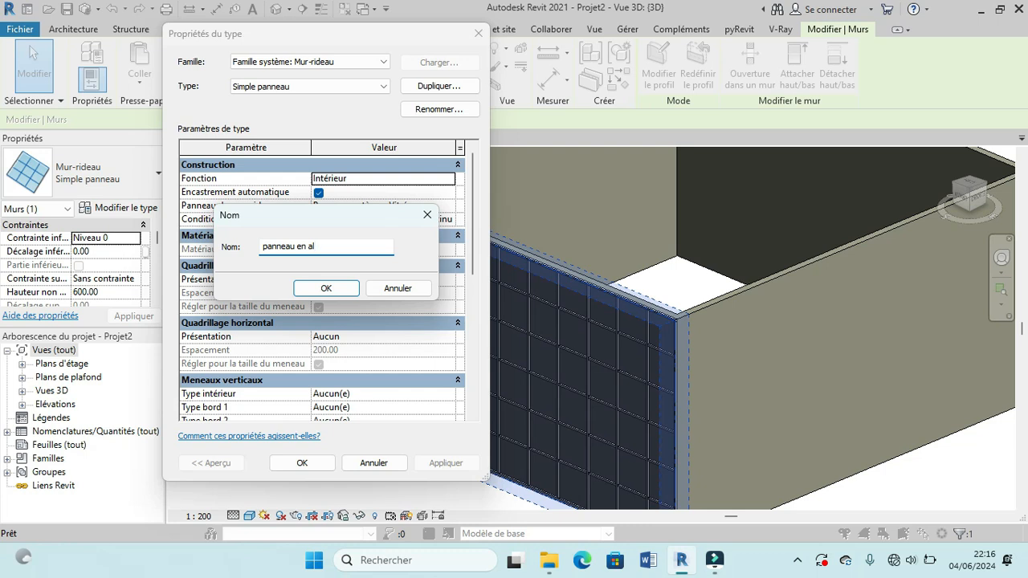
left_click(326, 289)
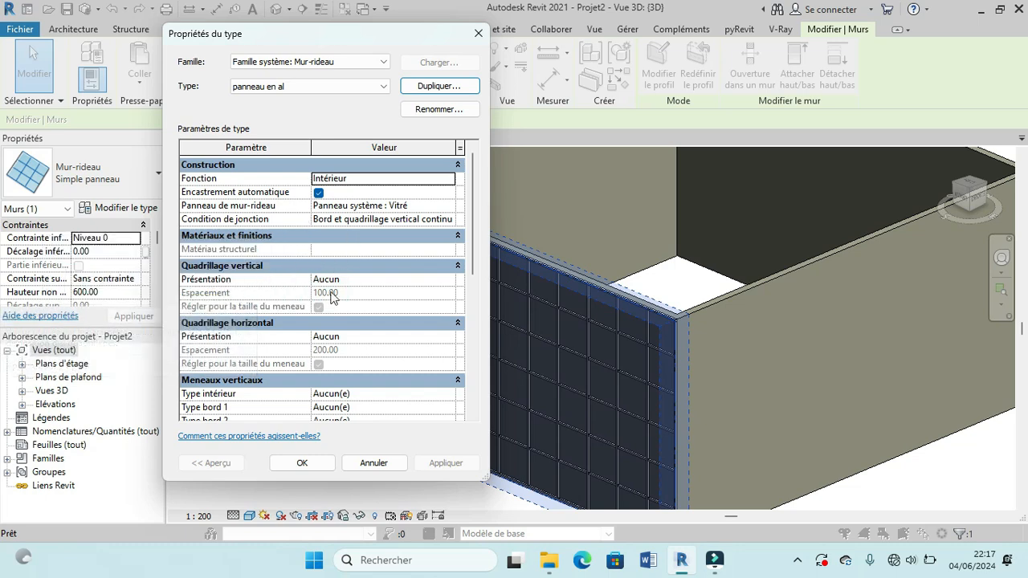
Step: Set the vertical and horizontal grid layouts of the panneau en al type to Distance fixe, with a horizontal grid spacing of 100
left_click(450, 282)
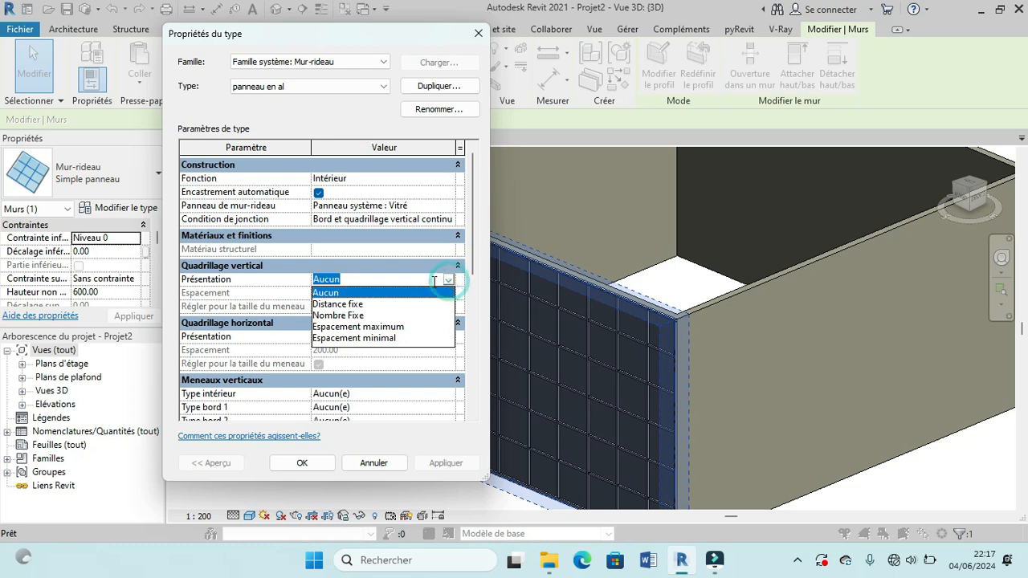
left_click(366, 302)
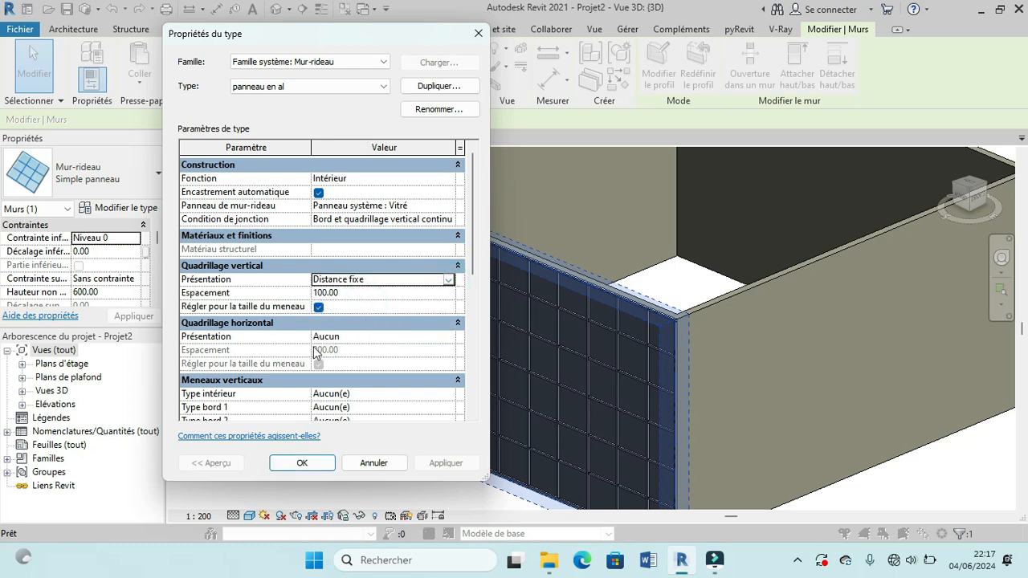
left_click(451, 340)
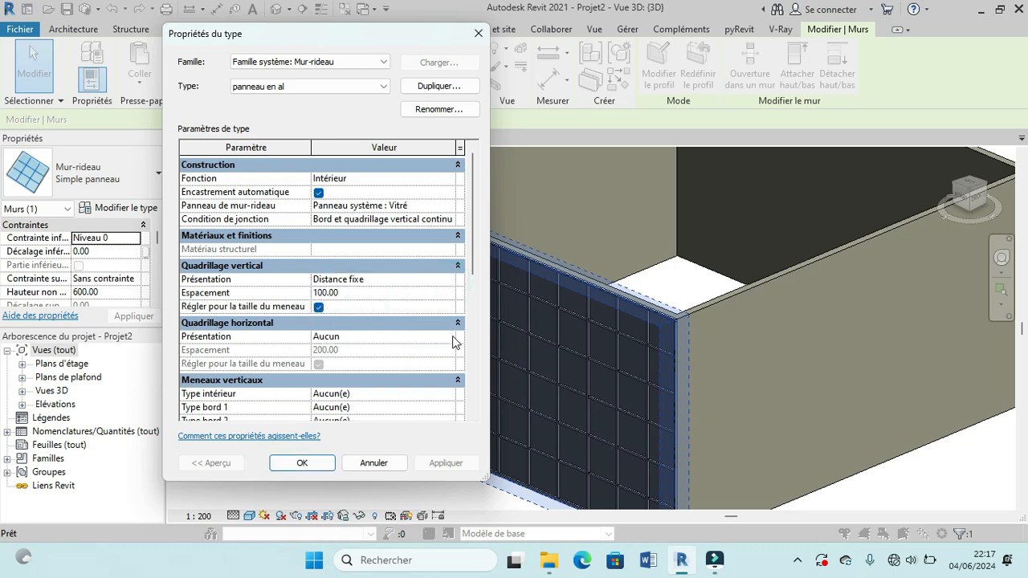
left_click(451, 340)
left_click(356, 361)
left_click(356, 349)
type("1")
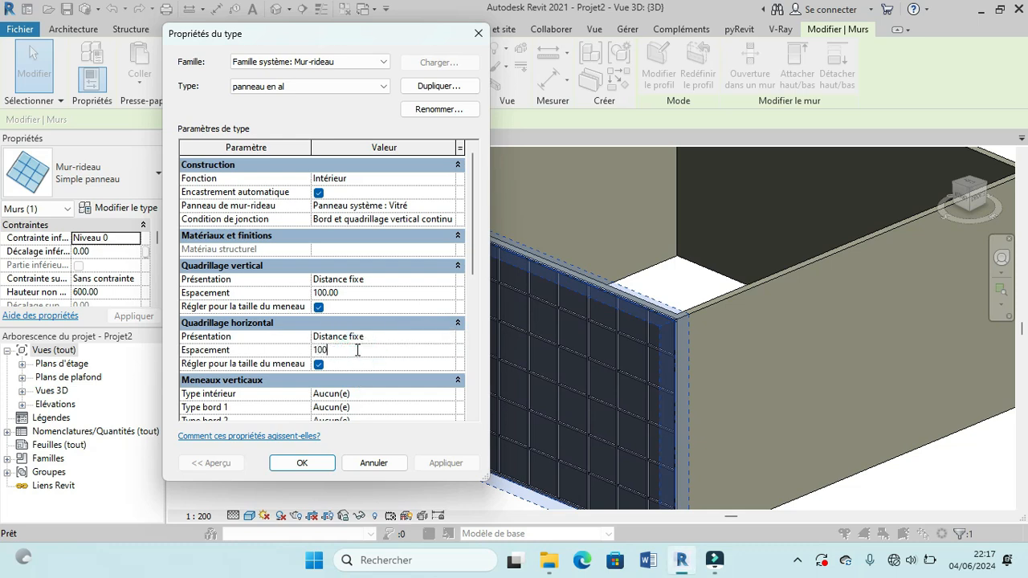
Step: Set the curtain panel of the panneau en al type to Panneau système : Plein and accept the type properties
left_click(472, 334)
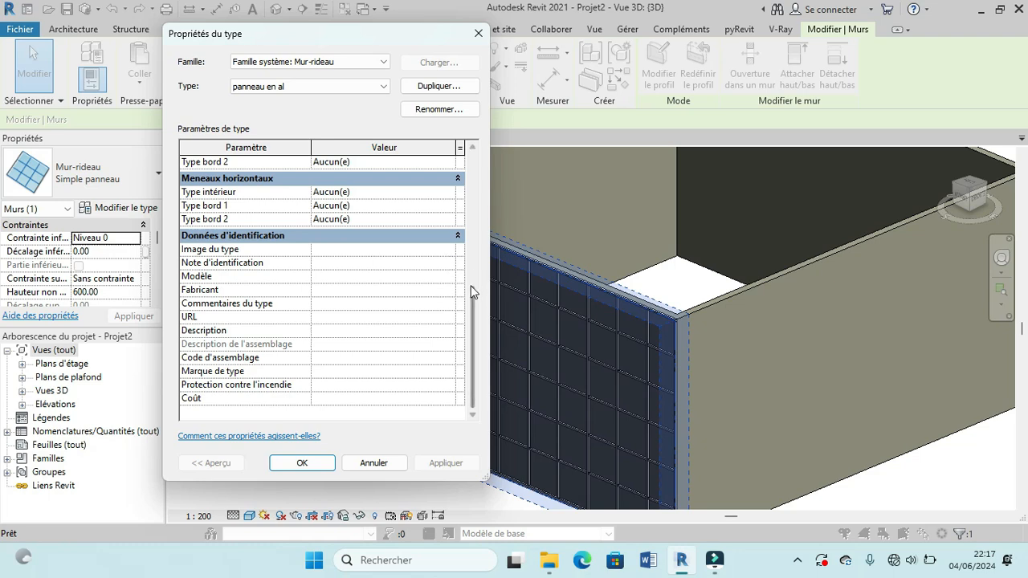
left_click_drag(472, 297, 477, 256)
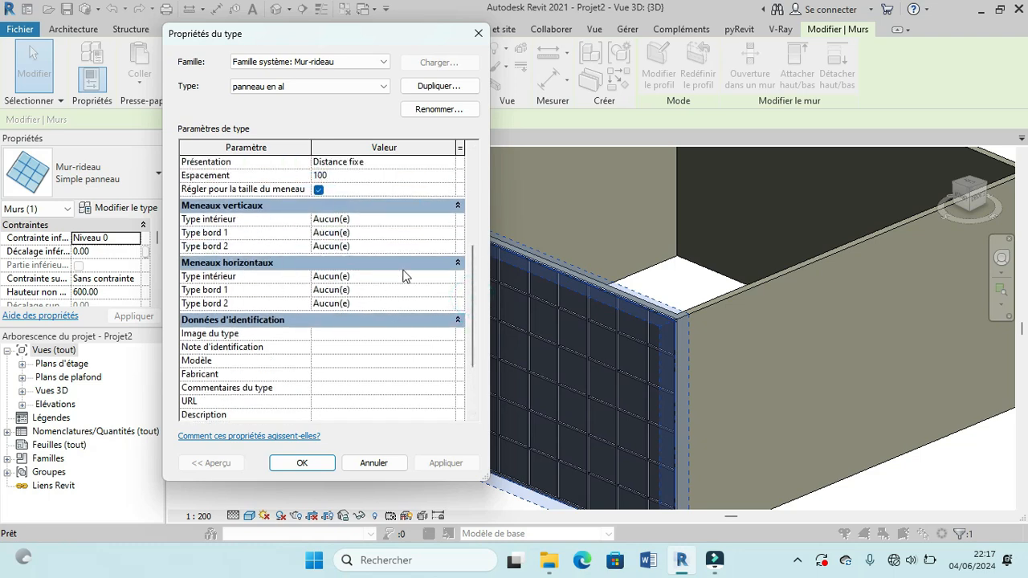
left_click_drag(473, 297, 482, 208)
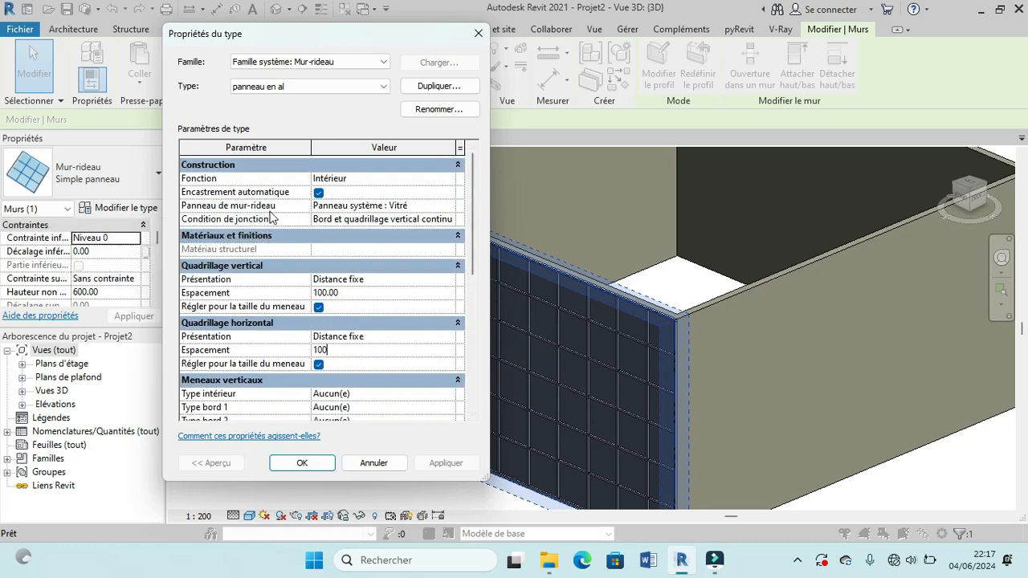
left_click(451, 207)
left_click(449, 206)
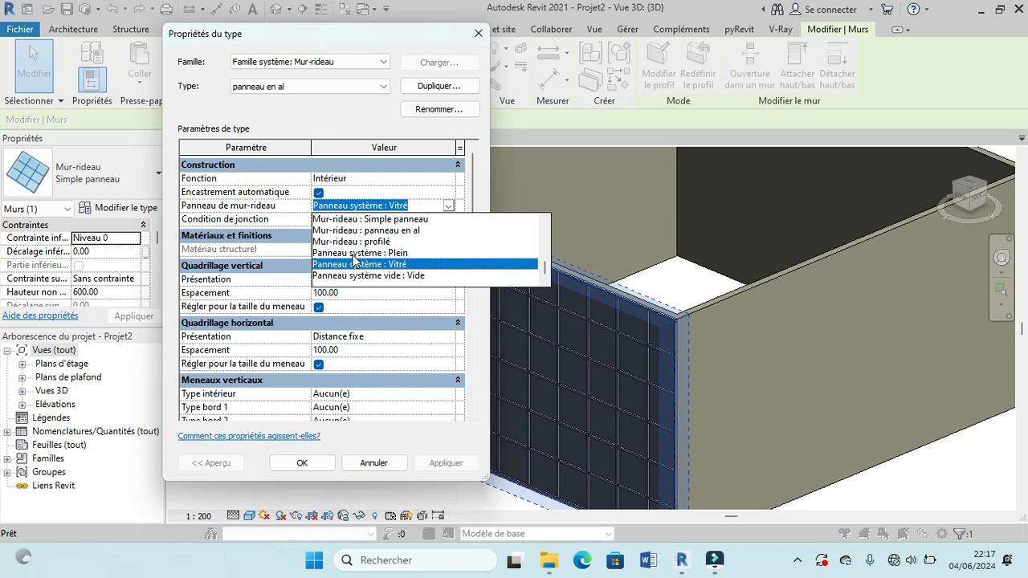
left_click(404, 253)
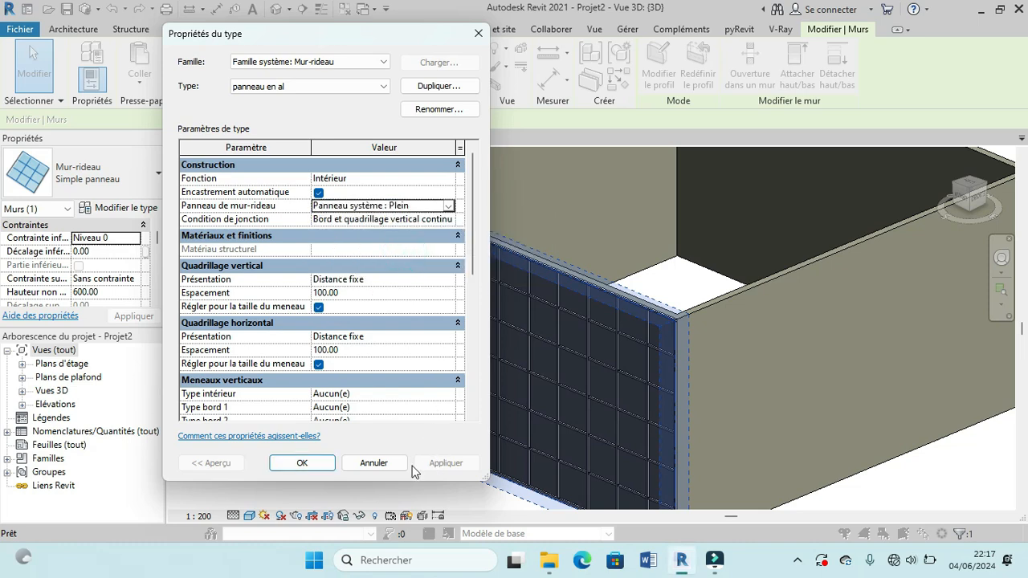
left_click(304, 461)
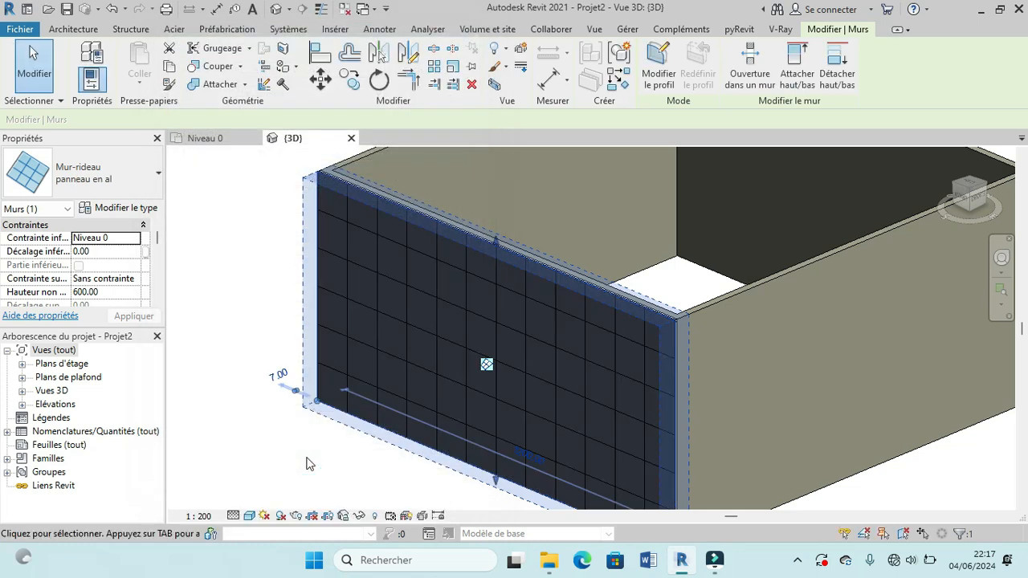
left_click(249, 329)
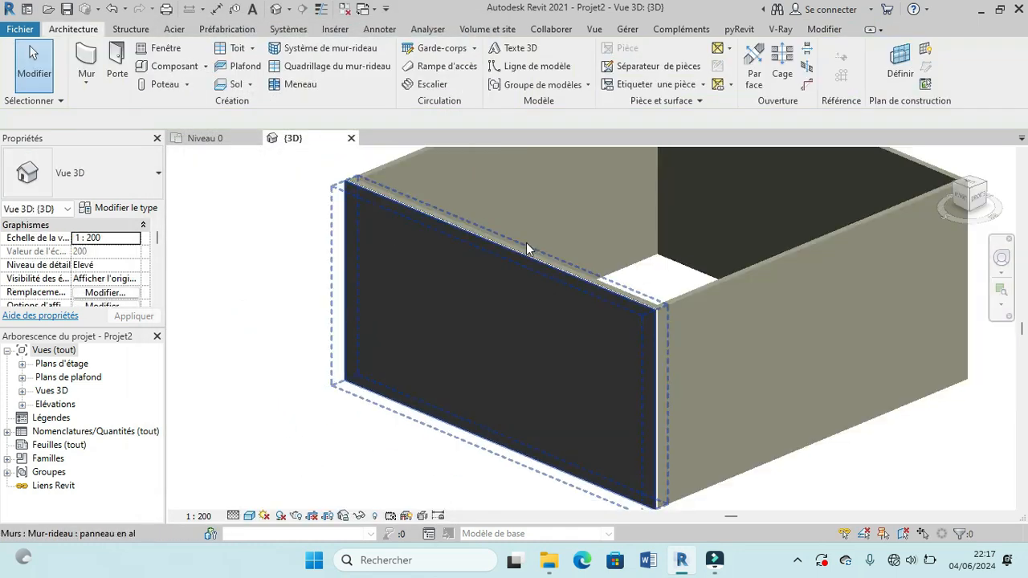
Step: Select a single panel of the gridded façade and open the material choice in its Plein type properties
scroll(626, 341, "up", 6)
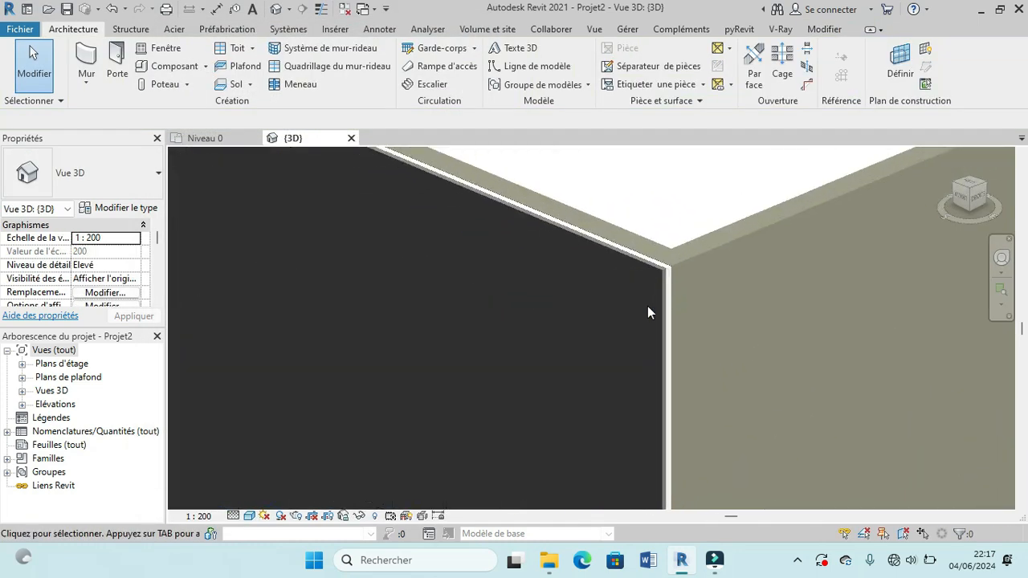
scroll(613, 306, "down", 2)
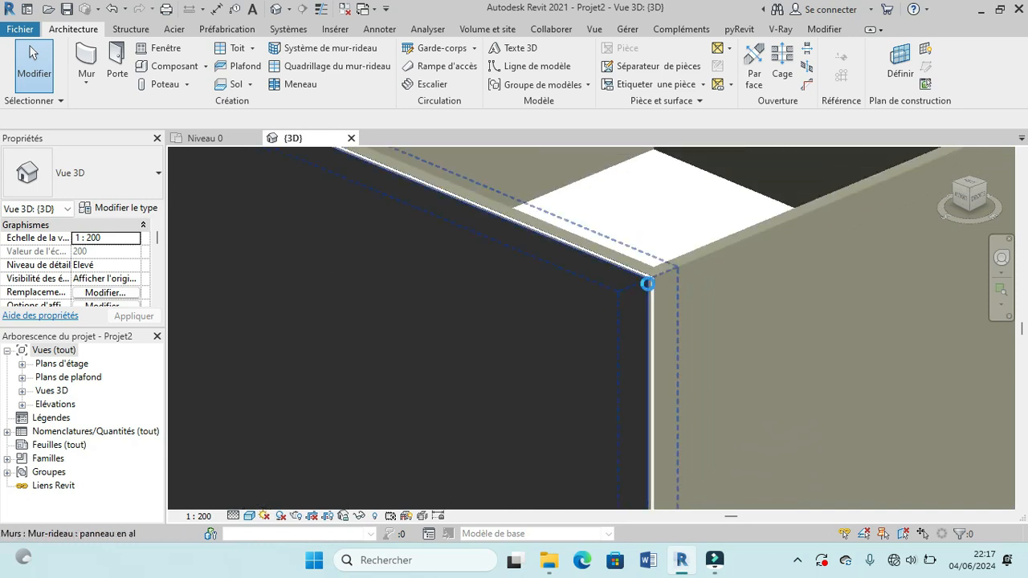
scroll(580, 301, "down", 2)
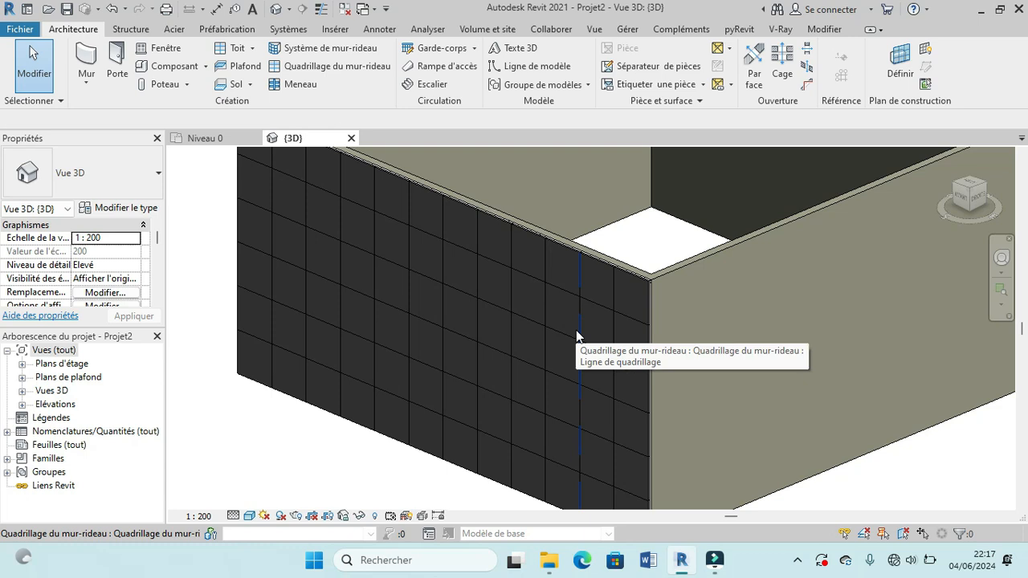
key("Tab")
key("Tab")
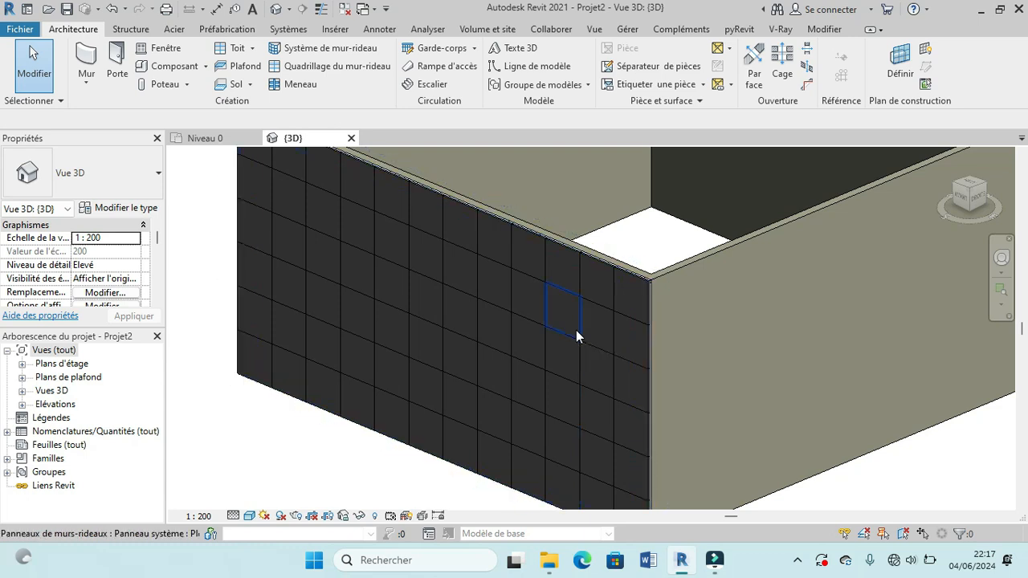
left_click(576, 330)
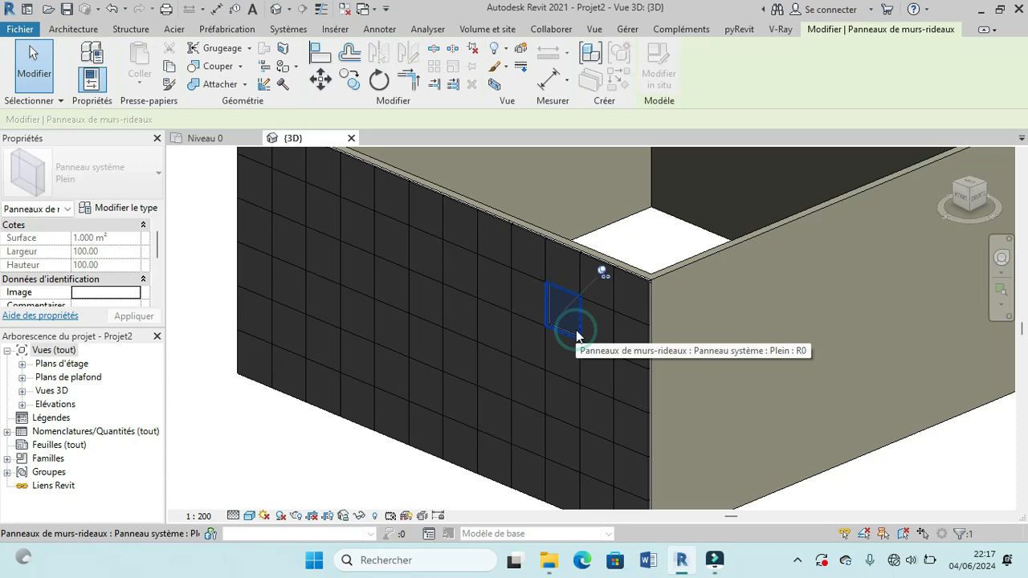
left_click(124, 208)
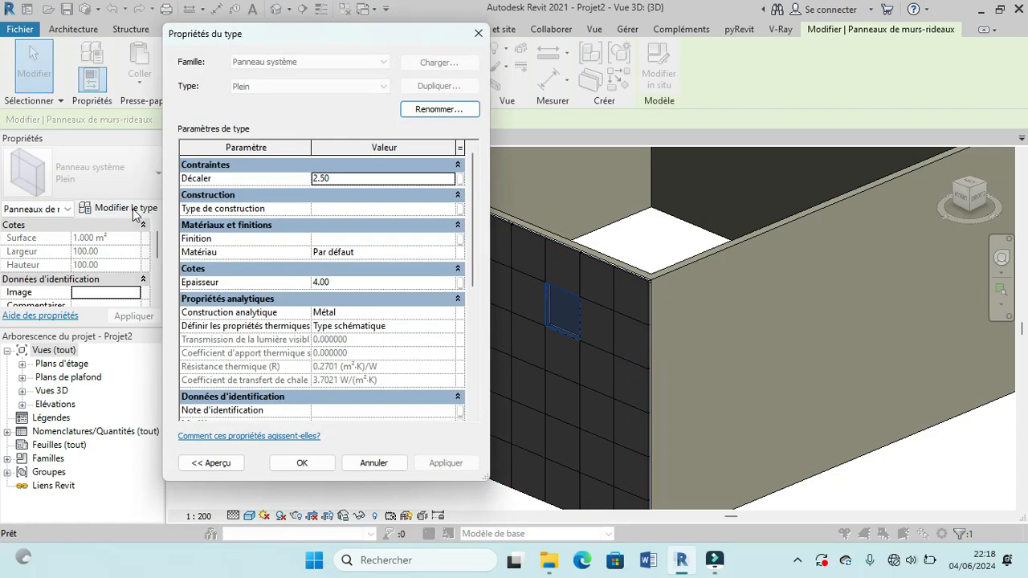
left_click(451, 254)
left_click(451, 254)
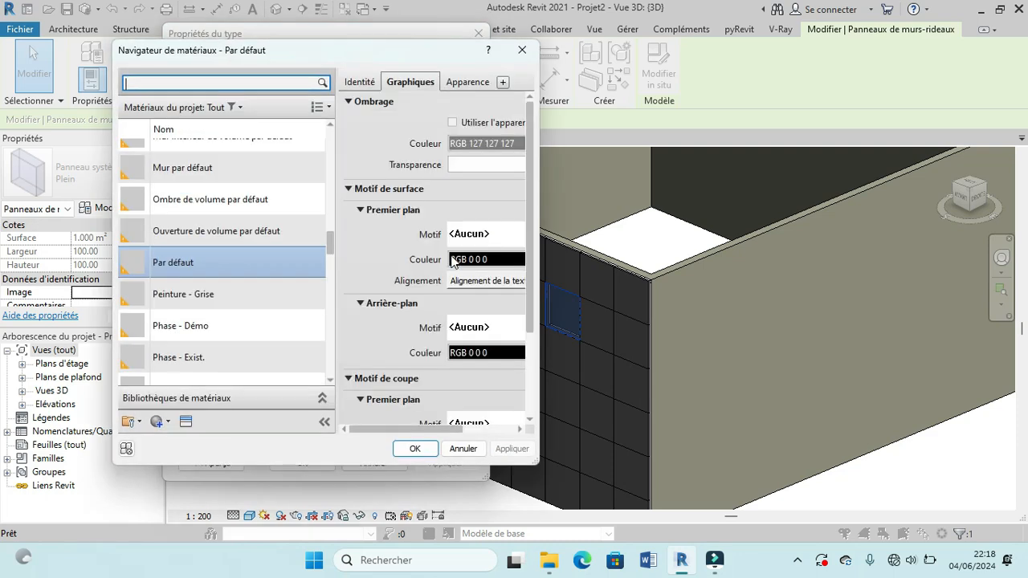
Step: Create a new material and name it couleur elie
left_click(168, 423)
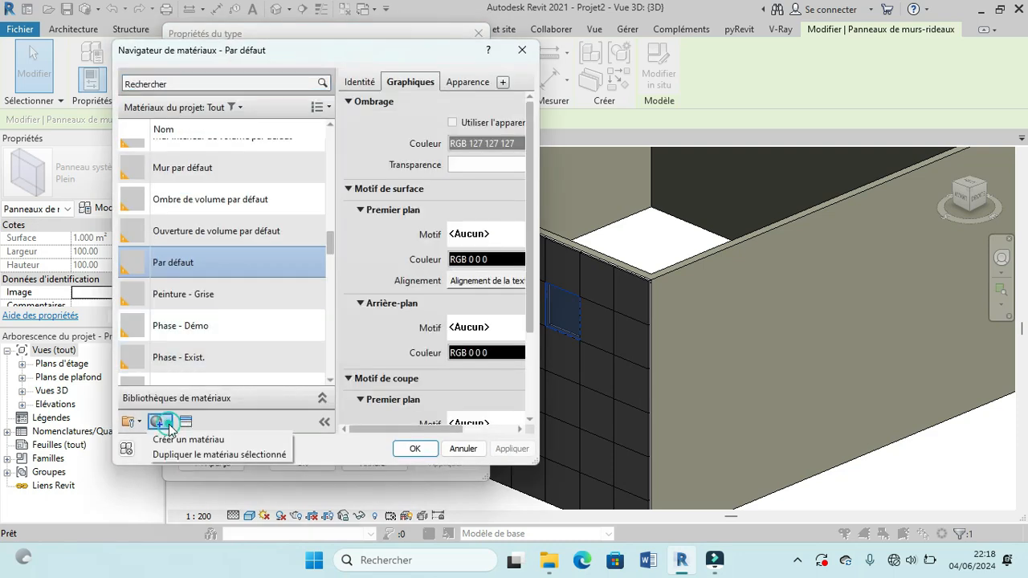
left_click(181, 439)
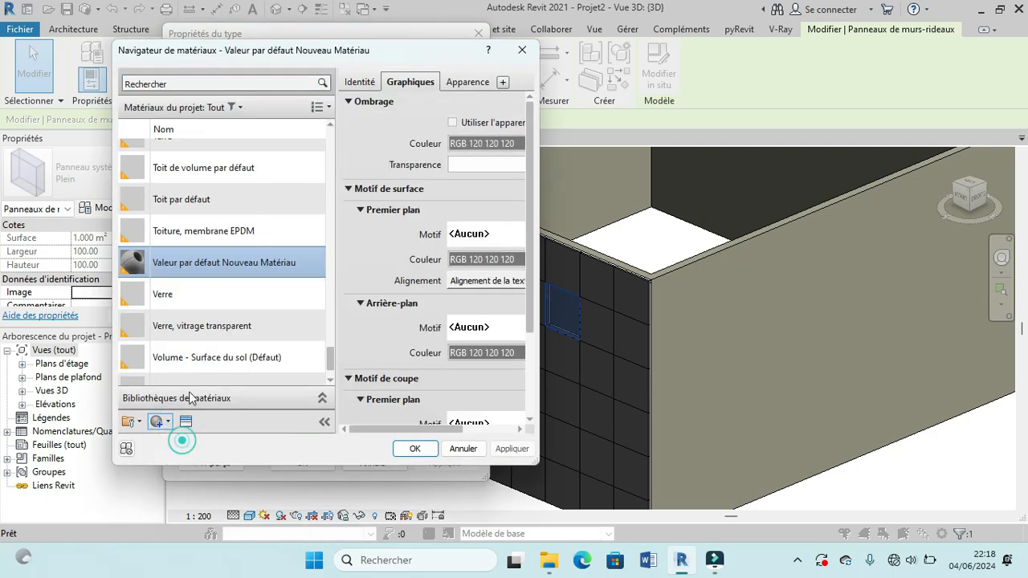
right_click(227, 265)
left_click(269, 298)
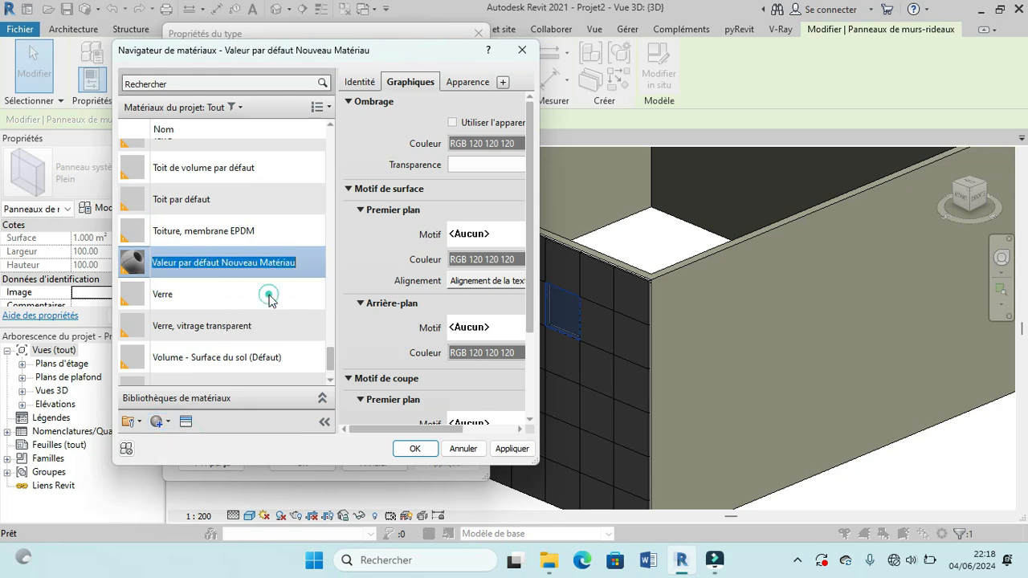
type("couleur elie")
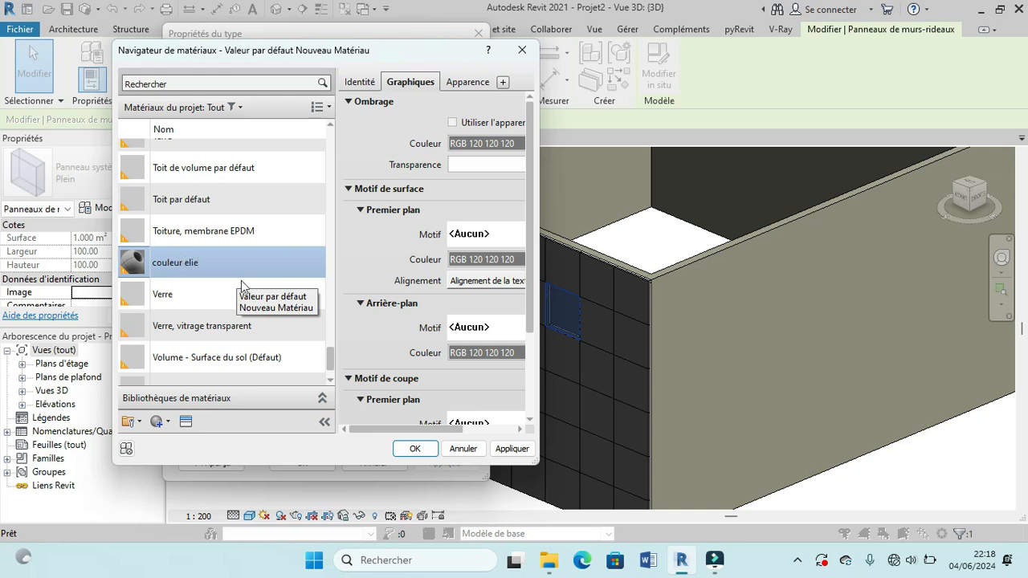
Step: Give the couleur elie material the Chocolat clair appearance from the Peinture de mur library and assign it to the panel type
left_click(185, 421)
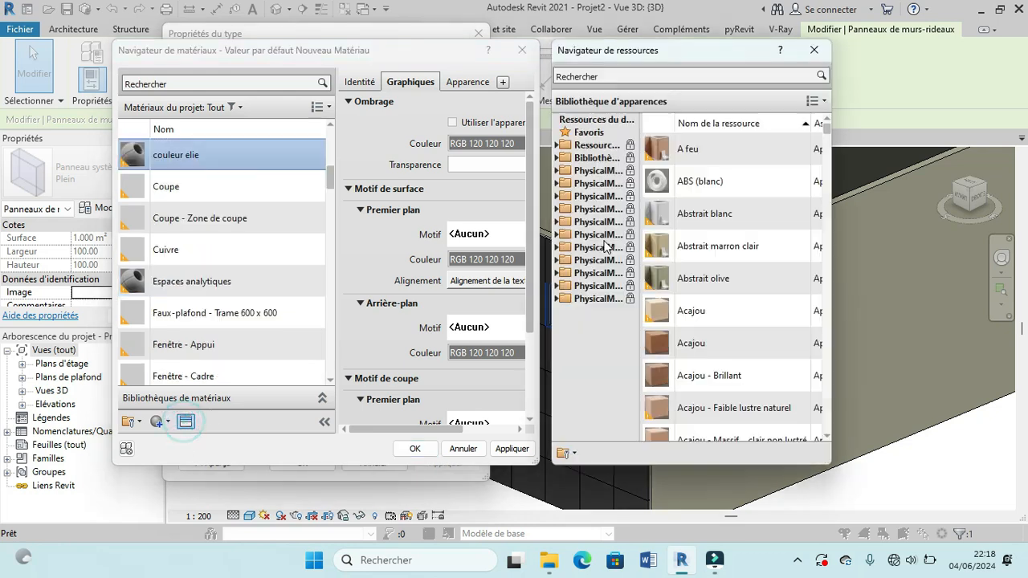
double_click(582, 158)
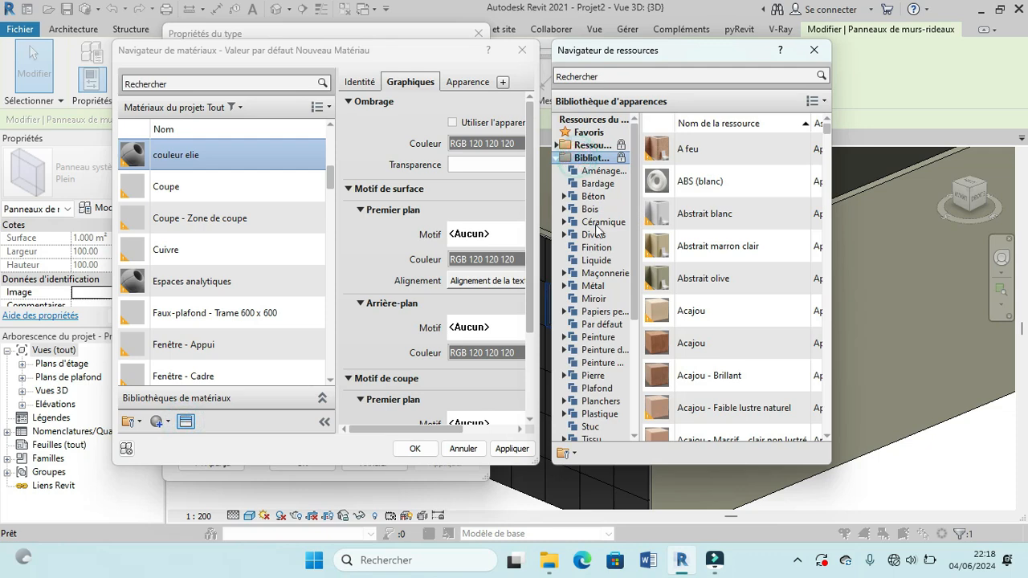
left_click(608, 350)
scroll(697, 358, "down", 1)
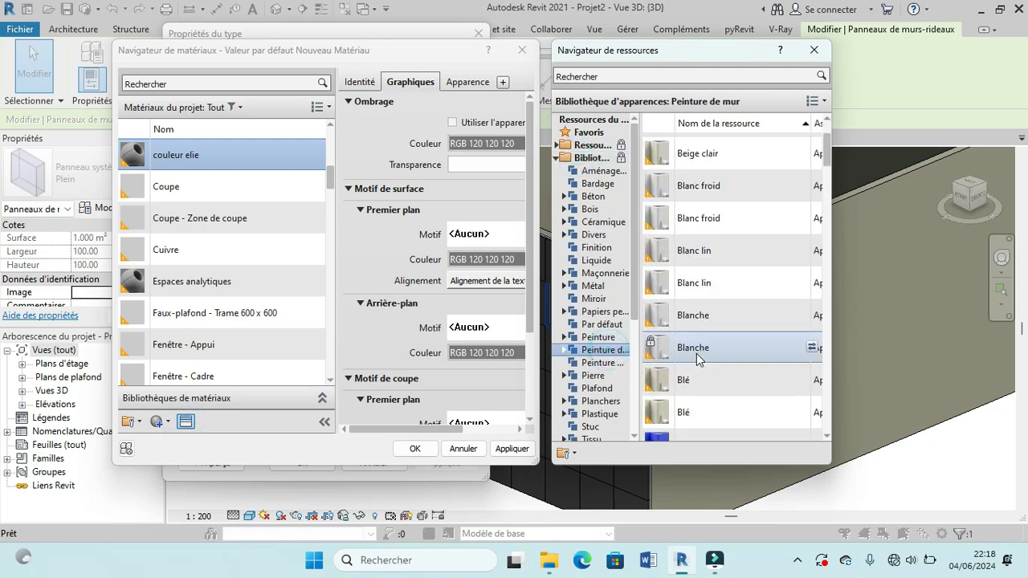
scroll(697, 359, "down", 10)
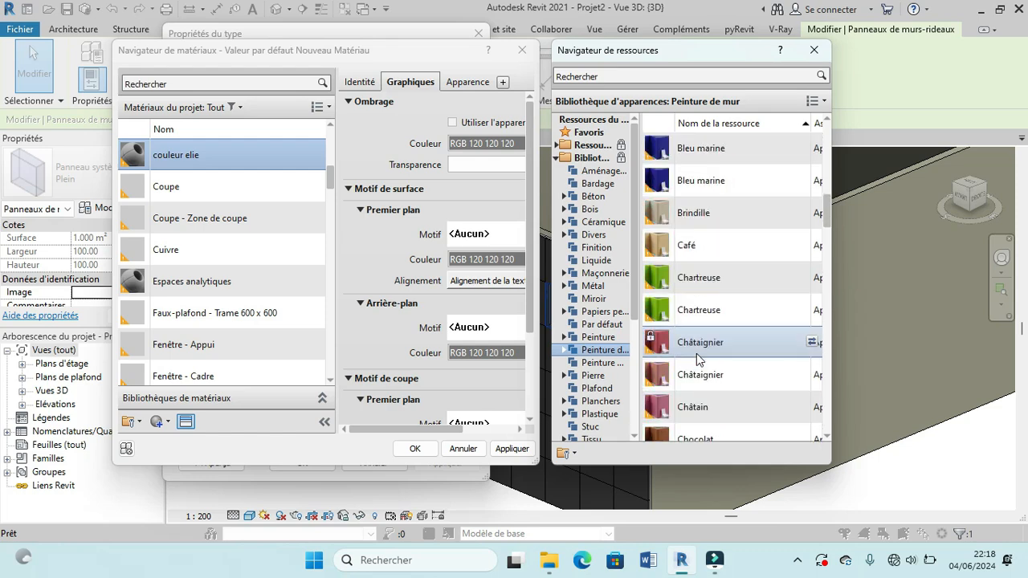
scroll(697, 358, "down", 1)
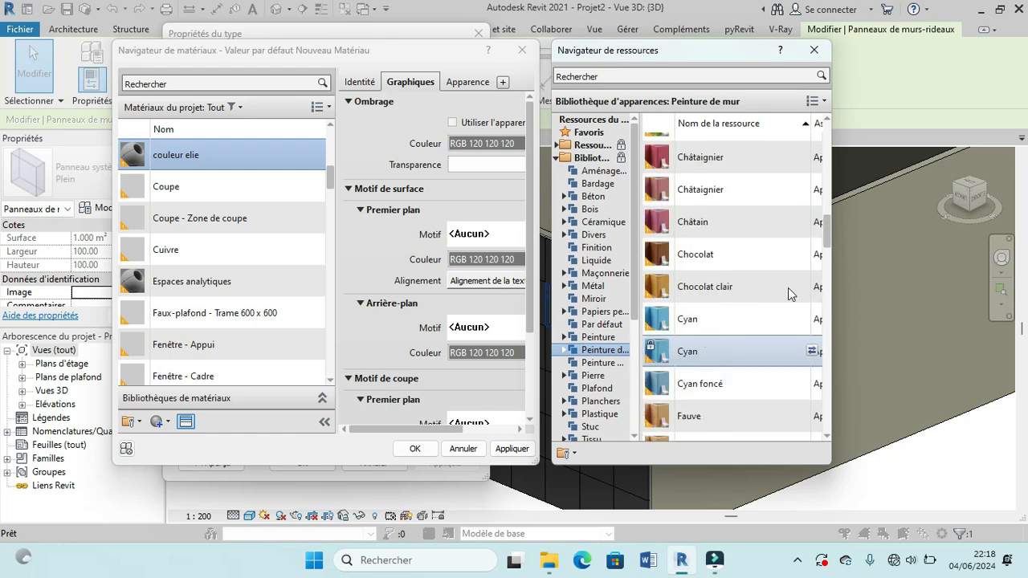
left_click(812, 286)
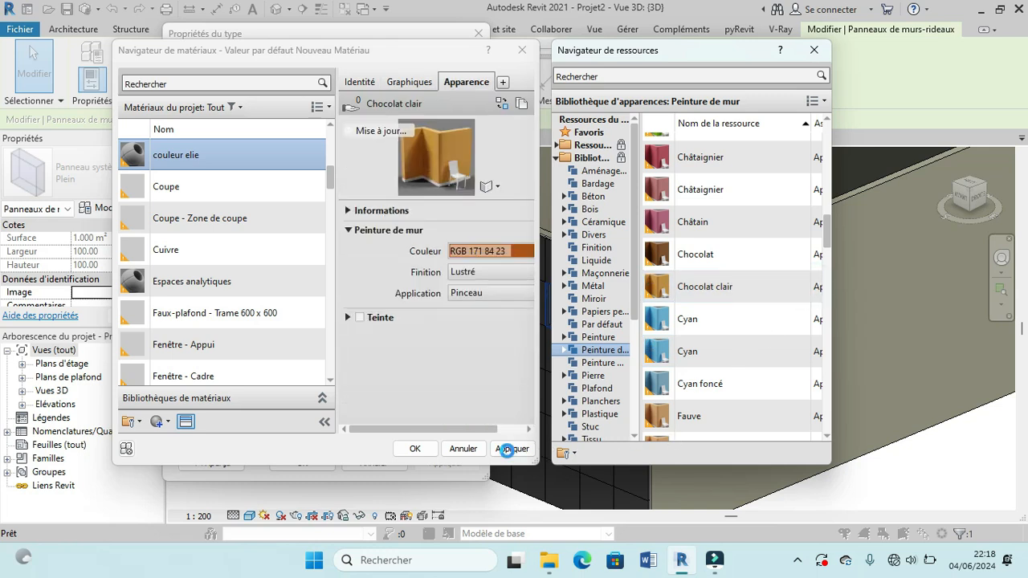
left_click(511, 448)
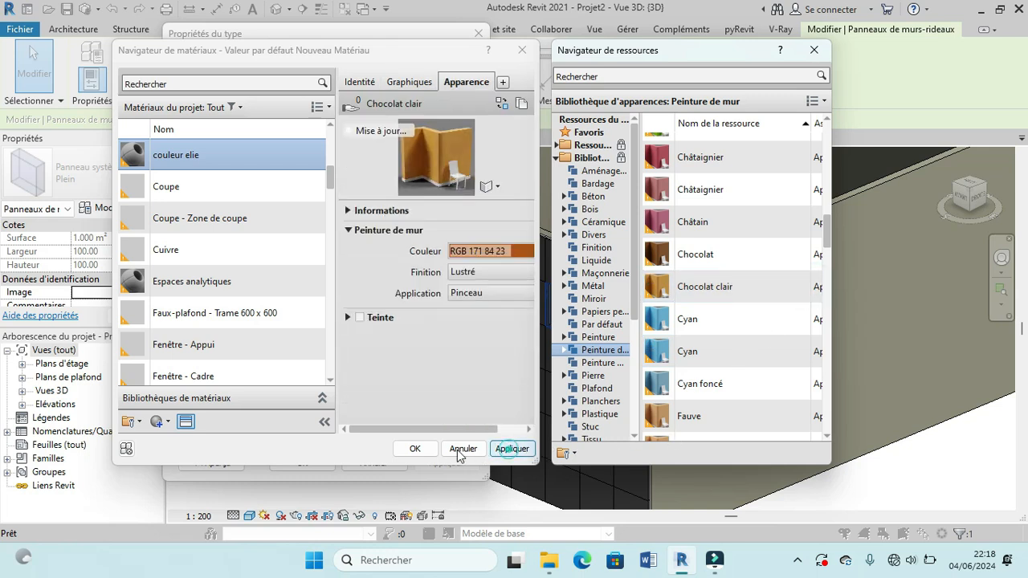
left_click(419, 449)
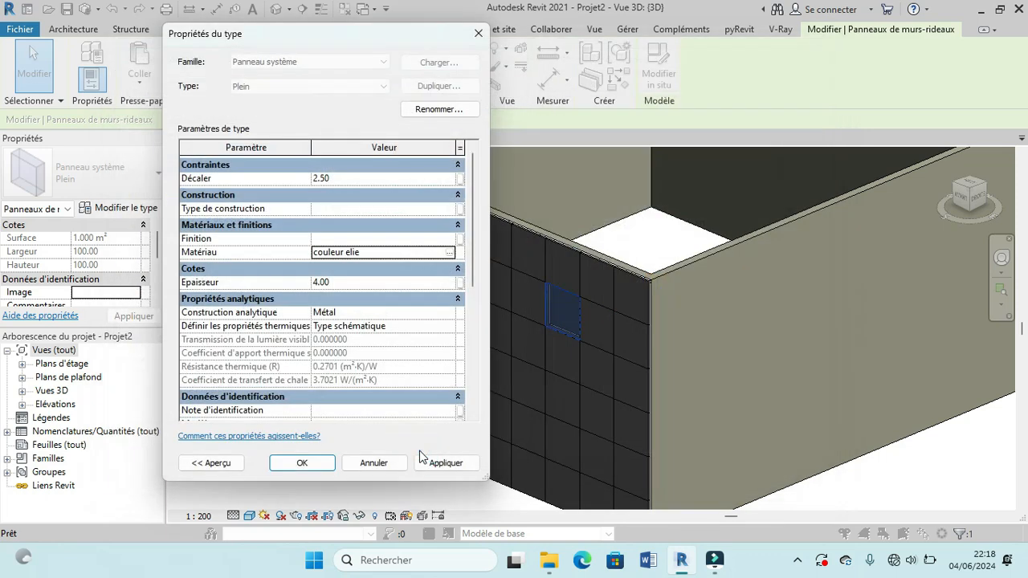
Step: Apply the changes to the Plein panel type, deselect the panel and switch the 3D view to a realistic visual style
left_click(441, 470)
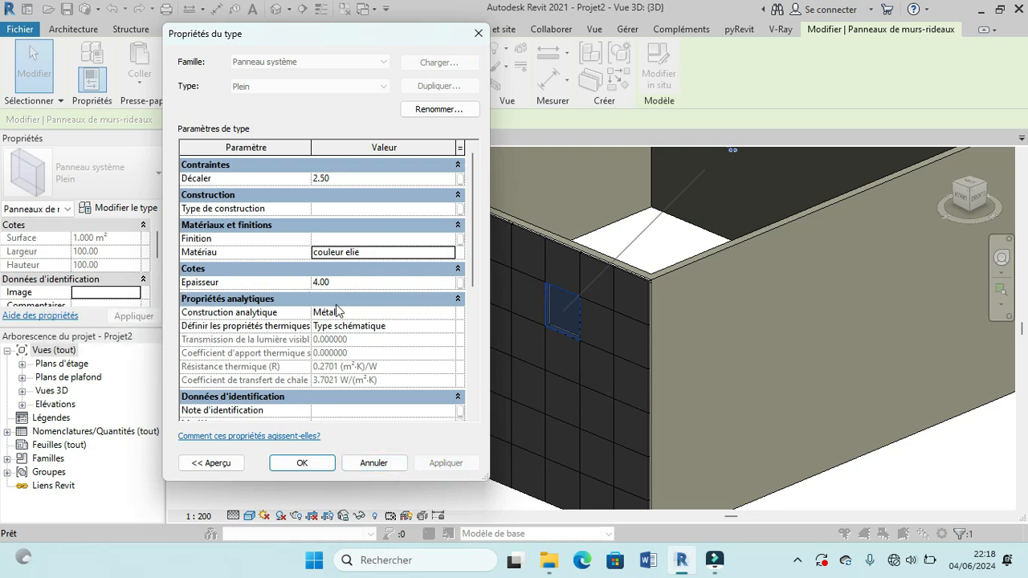
left_click(302, 463)
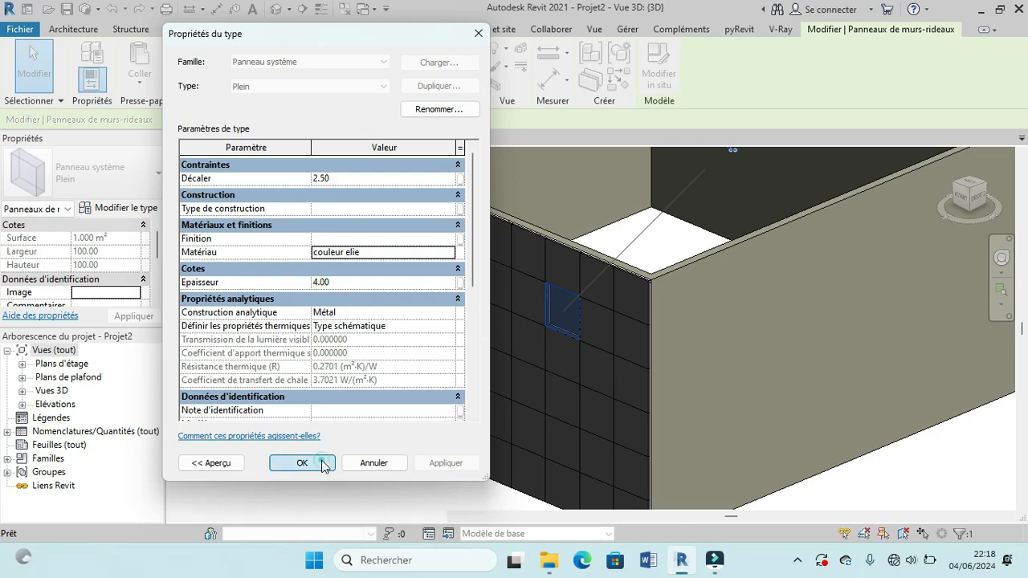
left_click(283, 441)
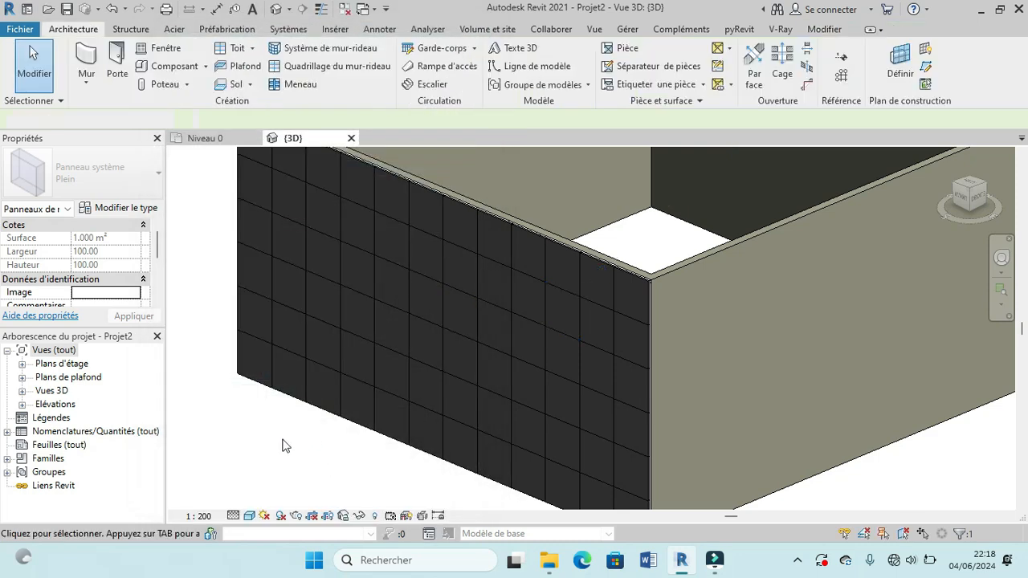
left_click(250, 516)
left_click(273, 499)
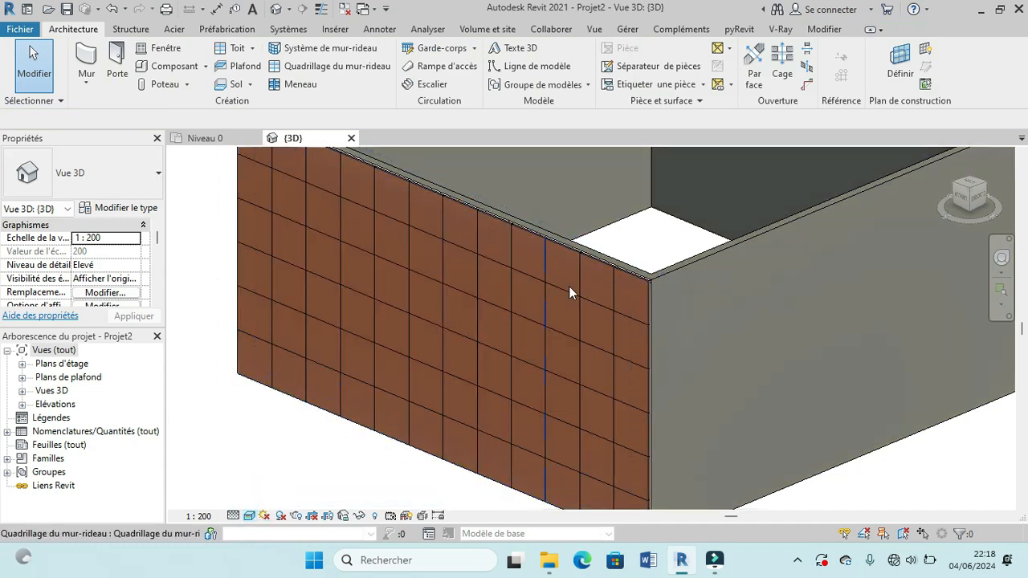
Step: Examine the painted panel façade in 3D and compare it with the mullions and panels in the Niveau 0 plan
scroll(666, 276, "up", 4)
scroll(635, 288, "down", 3)
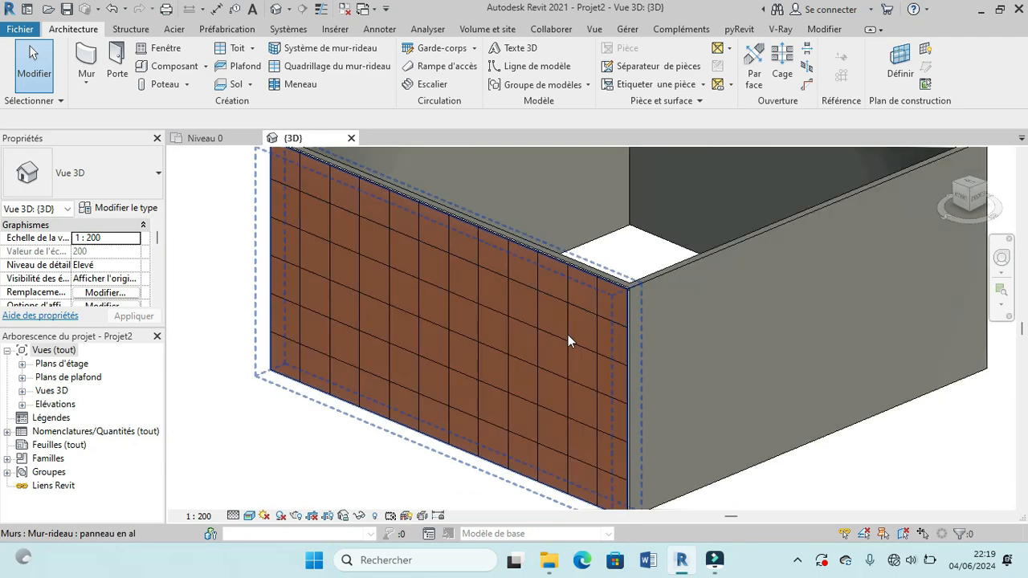
scroll(389, 408, "down", 2)
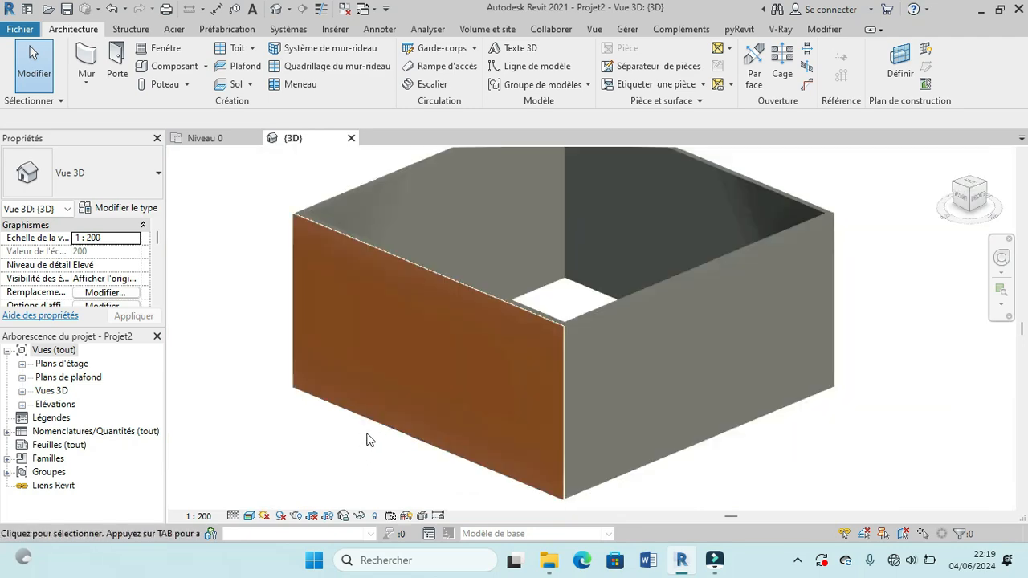
scroll(480, 251, "up", 2)
scroll(480, 252, "down", 2)
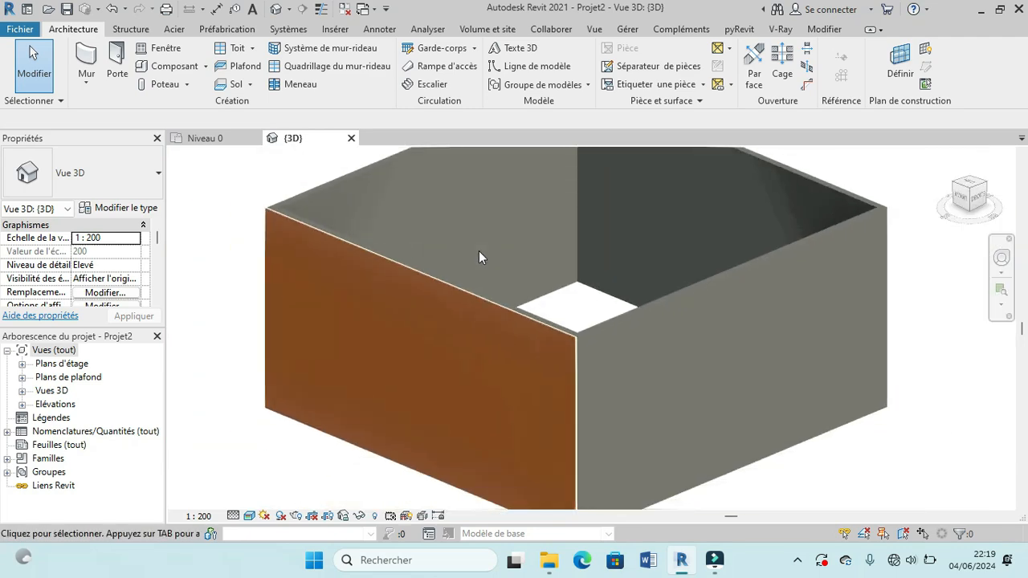
left_click(211, 139)
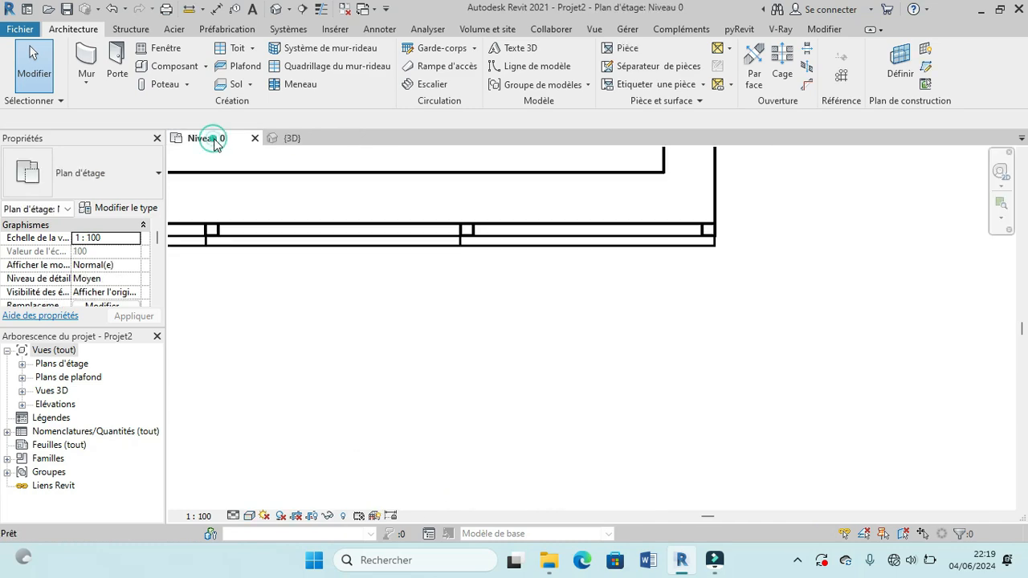
left_click(316, 139)
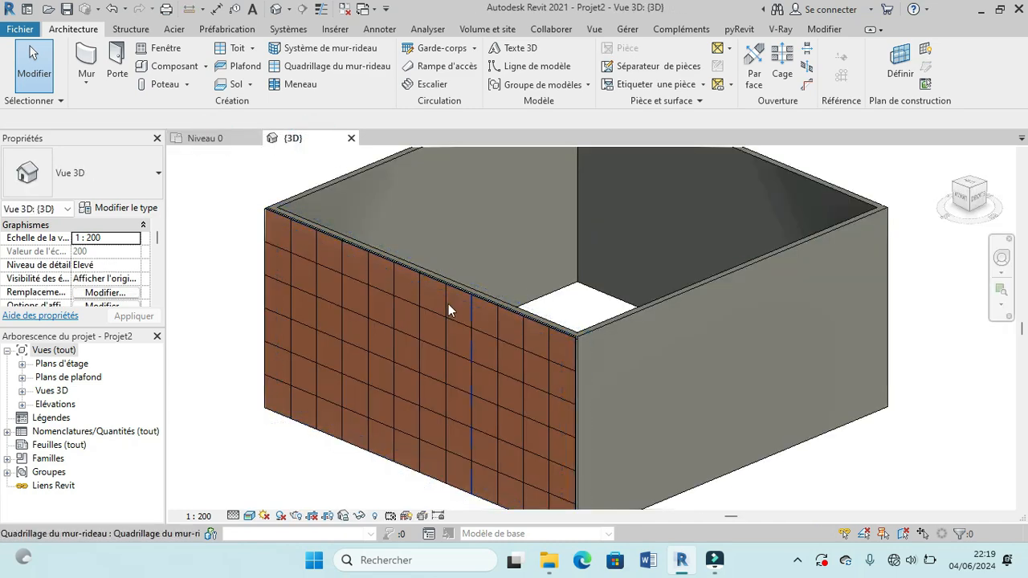
Step: Place an Int. Simple PP (0.73m x 2.04m) door in the wall behind the panel façade in the Niveau 0 plan
scroll(281, 268, "down", 1)
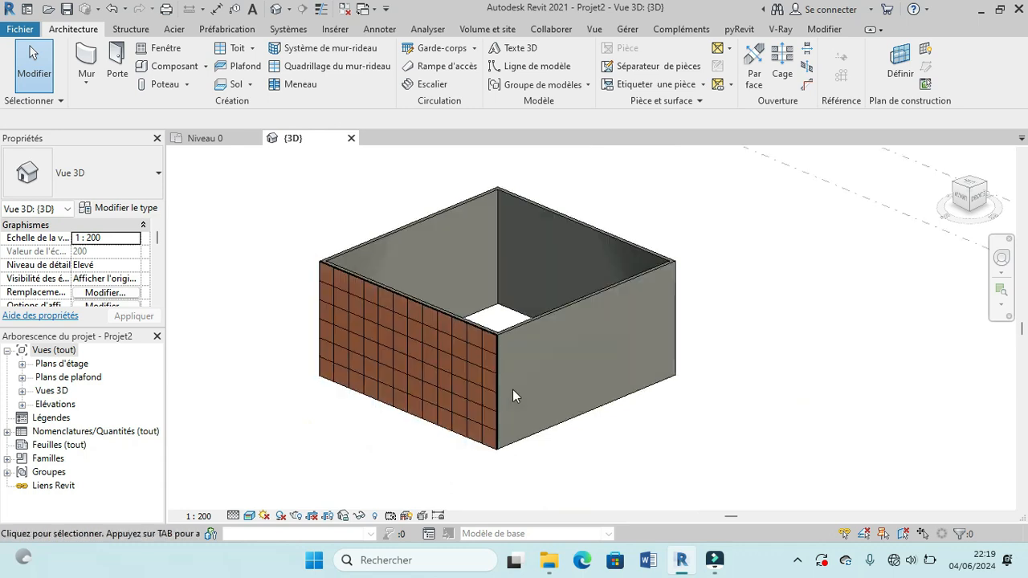
middle_click_drag(518, 398, 433, 367, "shift")
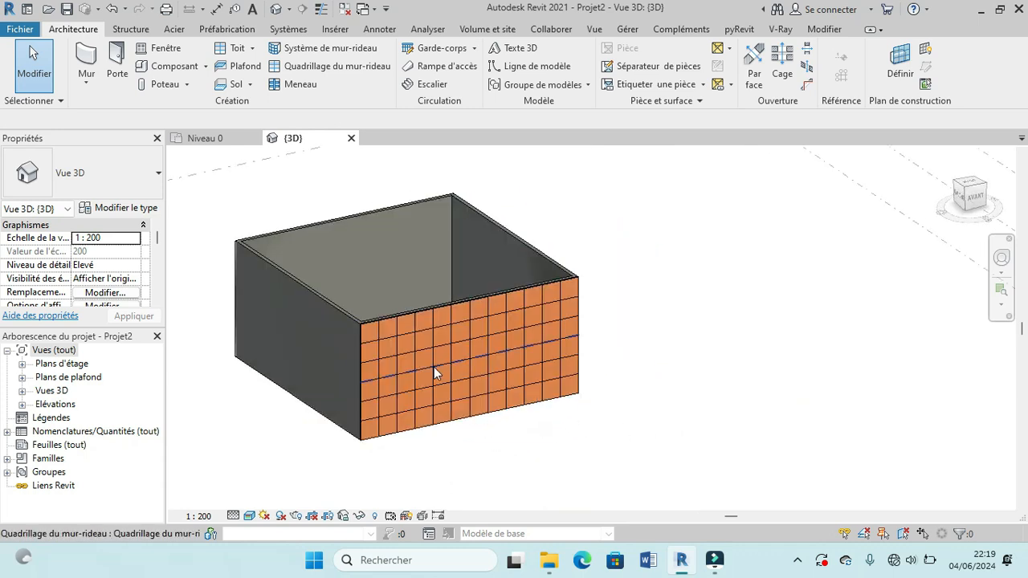
scroll(433, 367, "up", 3)
left_click(221, 139)
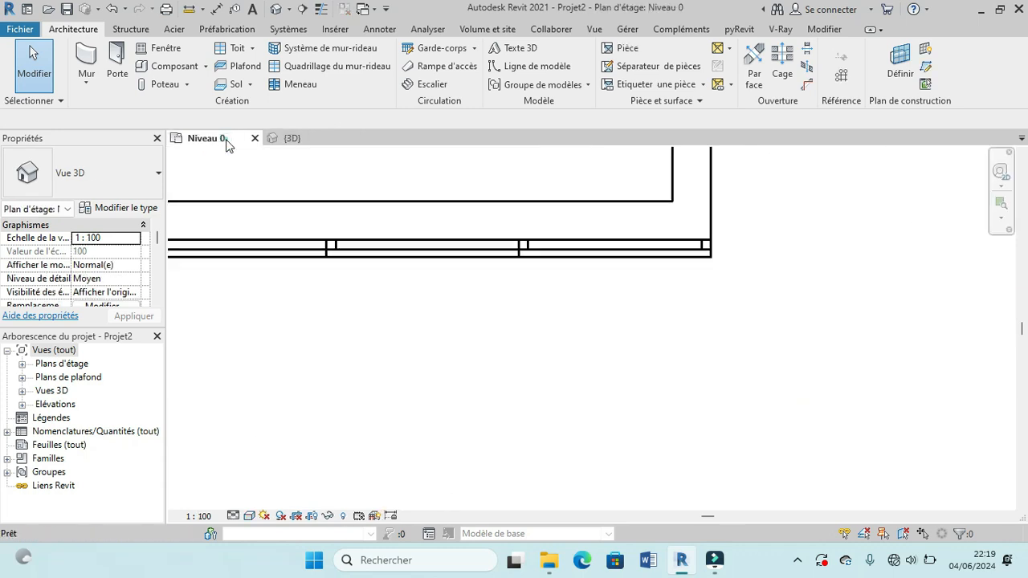
scroll(776, 335, "down", 5)
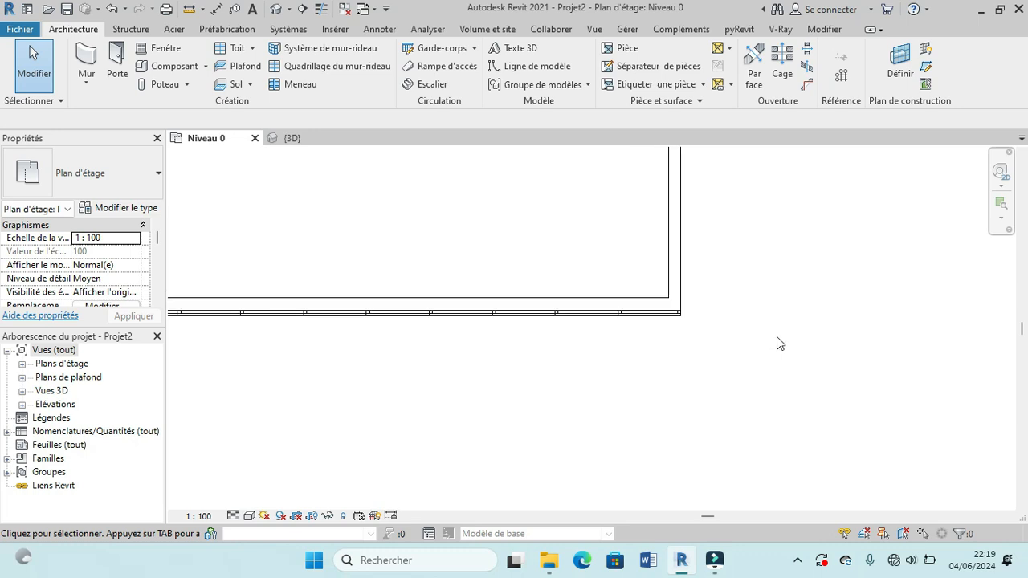
scroll(466, 338, "up", 5)
scroll(574, 328, "up", 1)
scroll(576, 328, "down", 3)
scroll(576, 328, "up", 2)
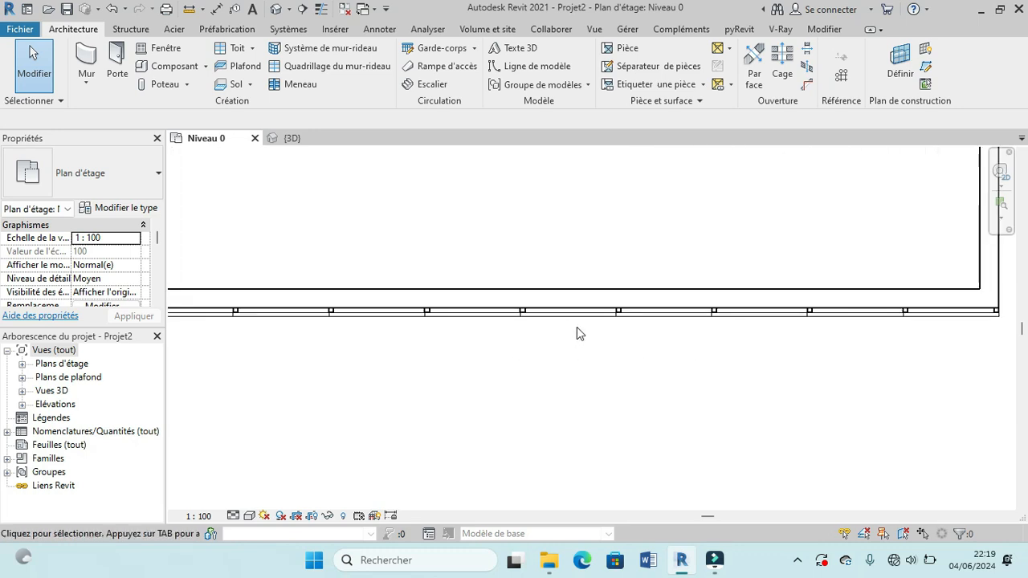
left_click(116, 51)
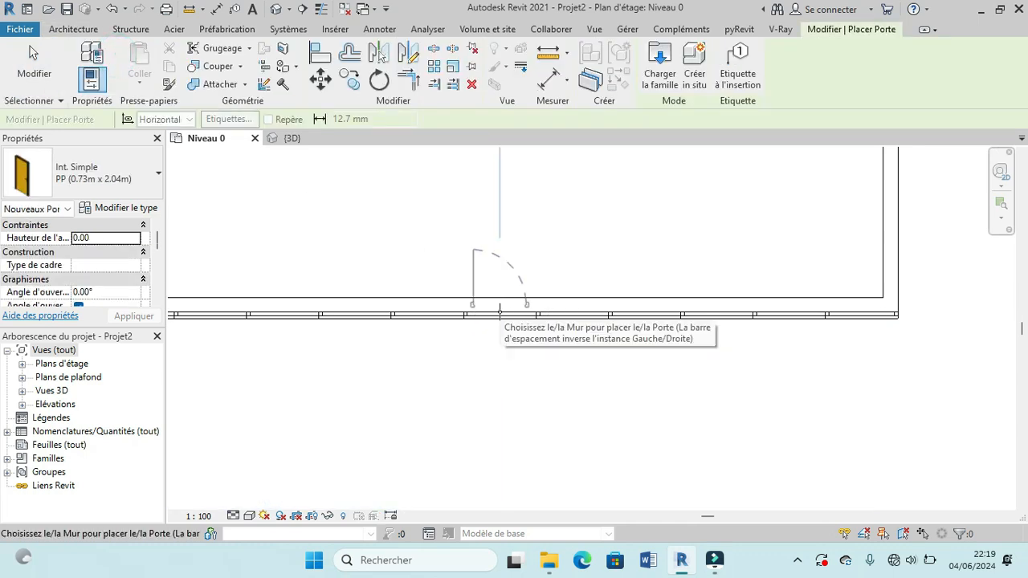
left_click(498, 312)
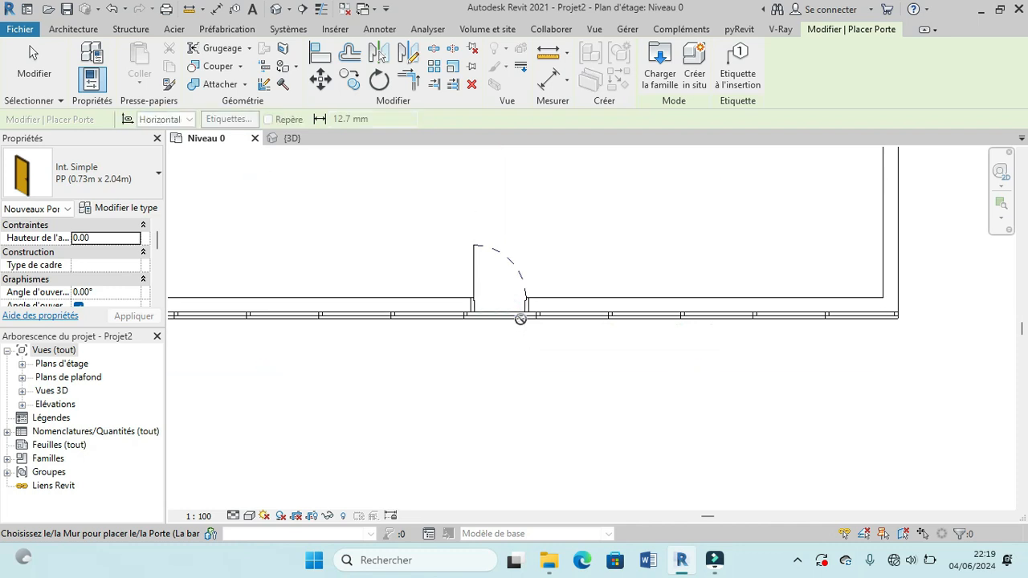
key("Escape")
left_click(321, 141)
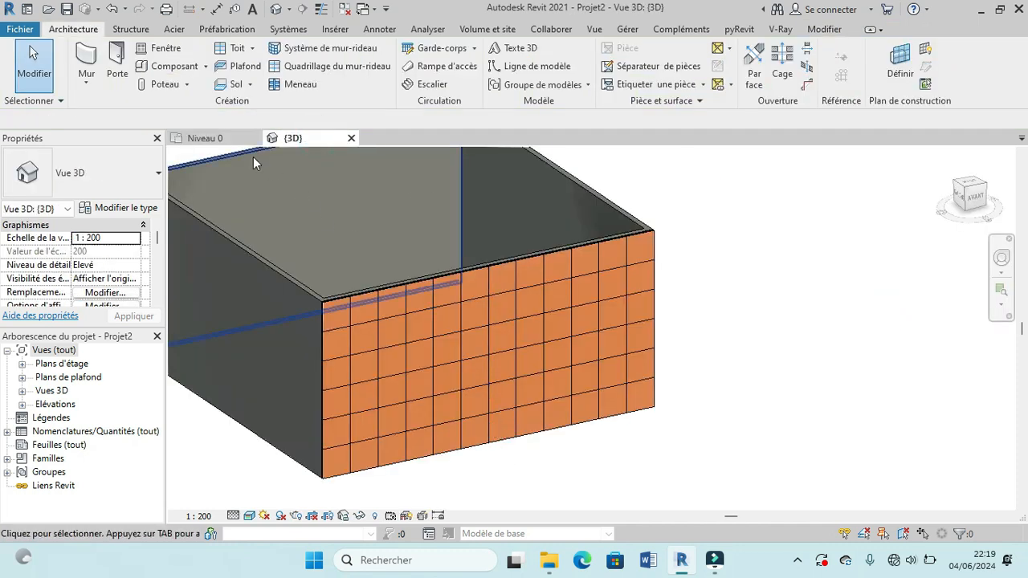
Step: Cut a rectangular opening in the profilé curtain wall in front of the door, deleting the mullions that lose their grid segment
left_click(226, 139)
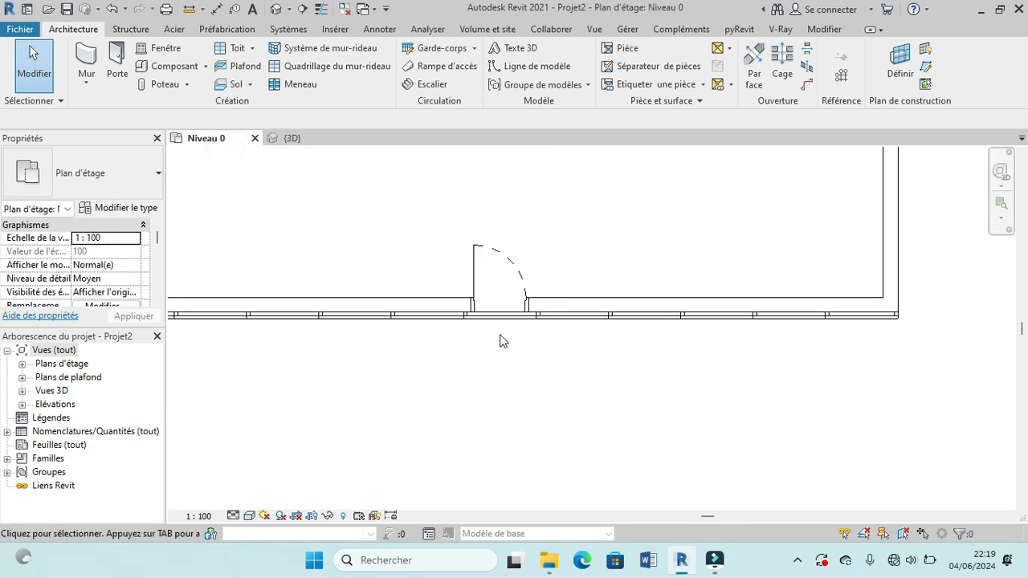
scroll(505, 350, "up", 3)
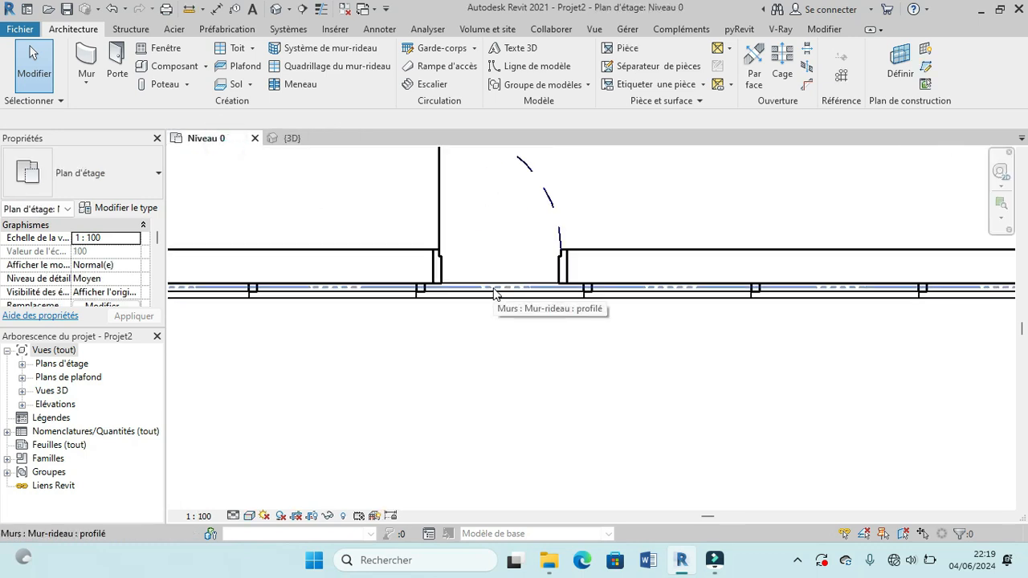
left_click(495, 294)
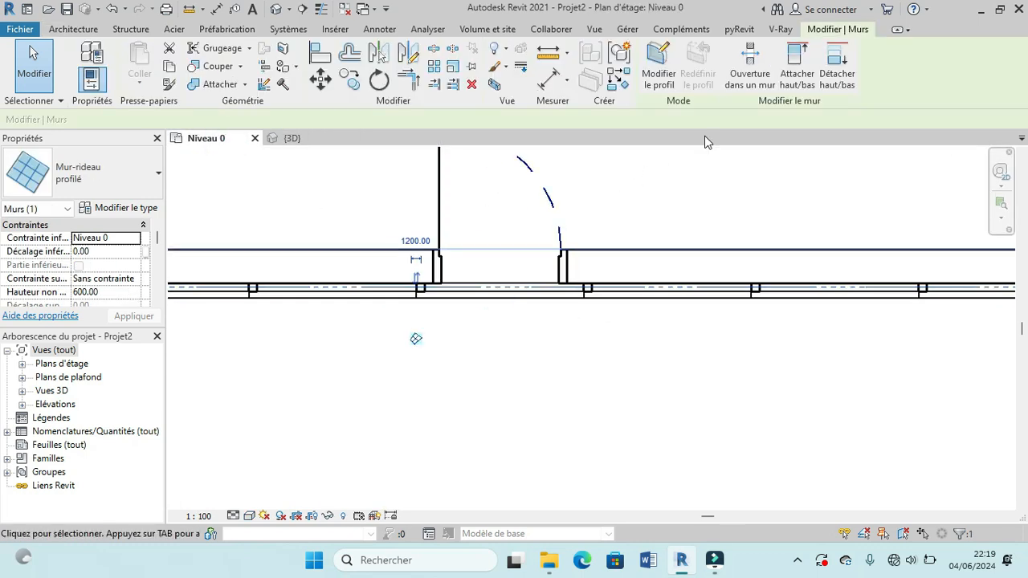
left_click(764, 84)
scroll(446, 291, "up", 2)
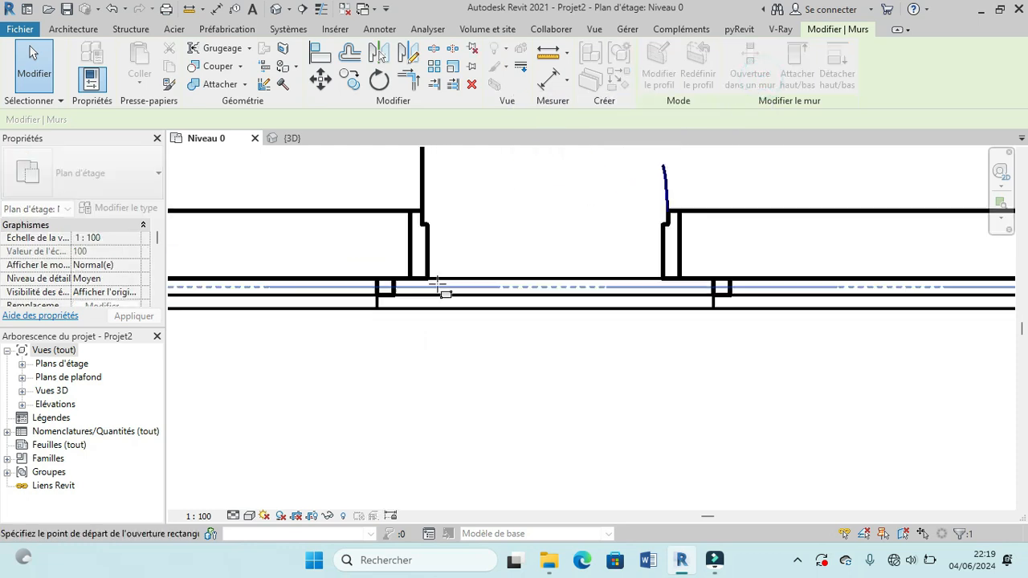
scroll(438, 285, "up", 2)
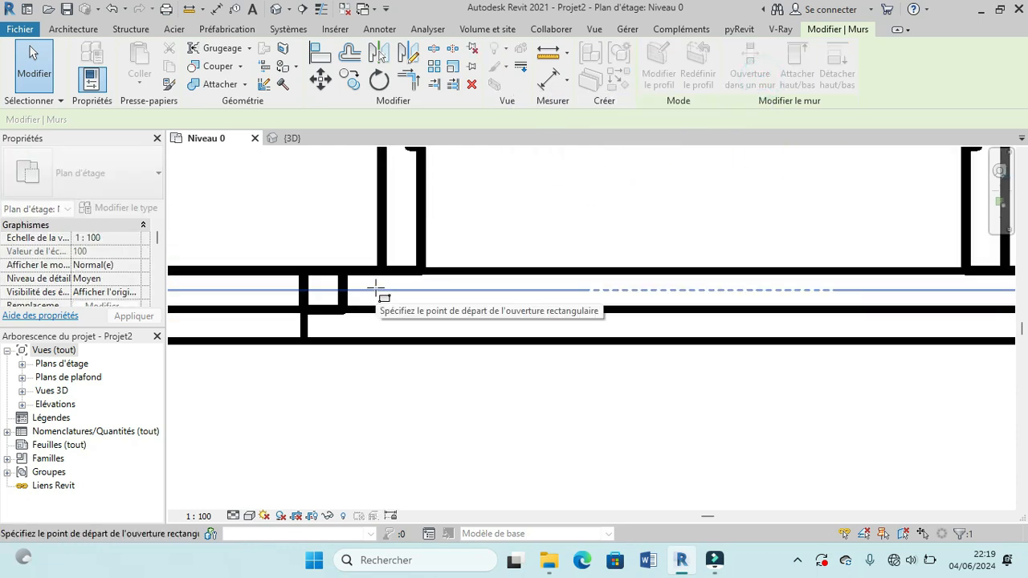
left_click(377, 290)
scroll(384, 289, "down", 2)
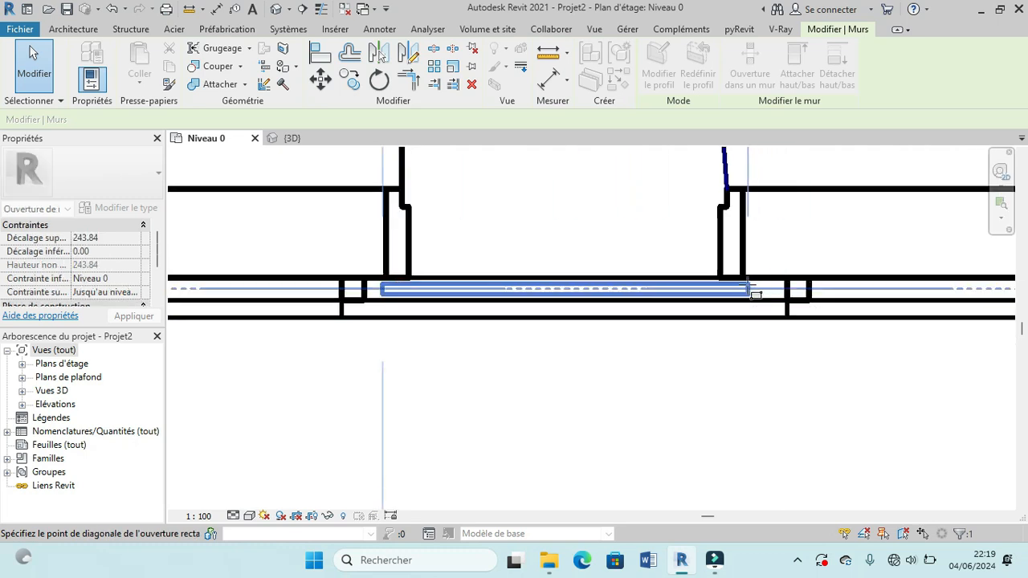
left_click(755, 294)
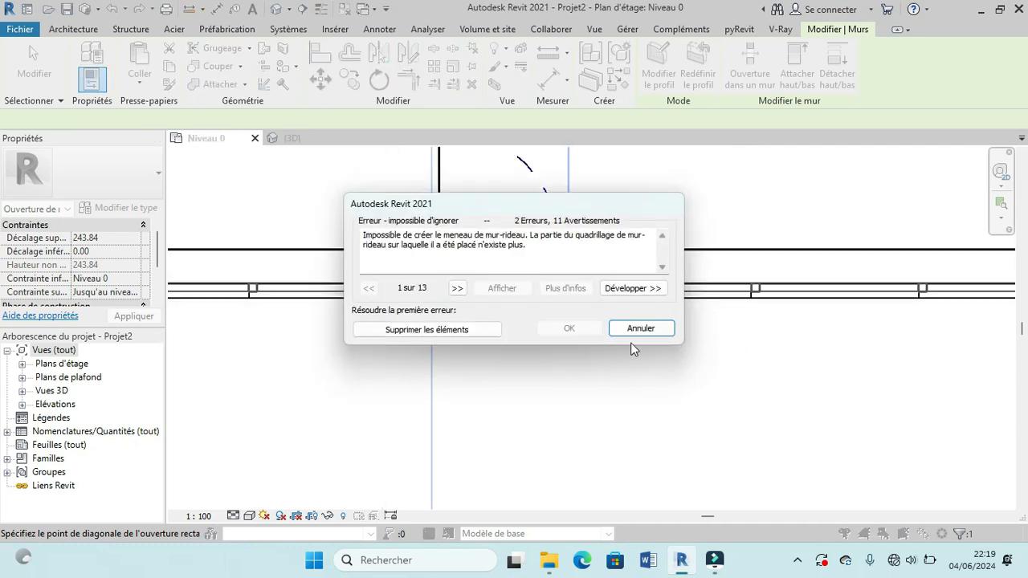
left_click(492, 329)
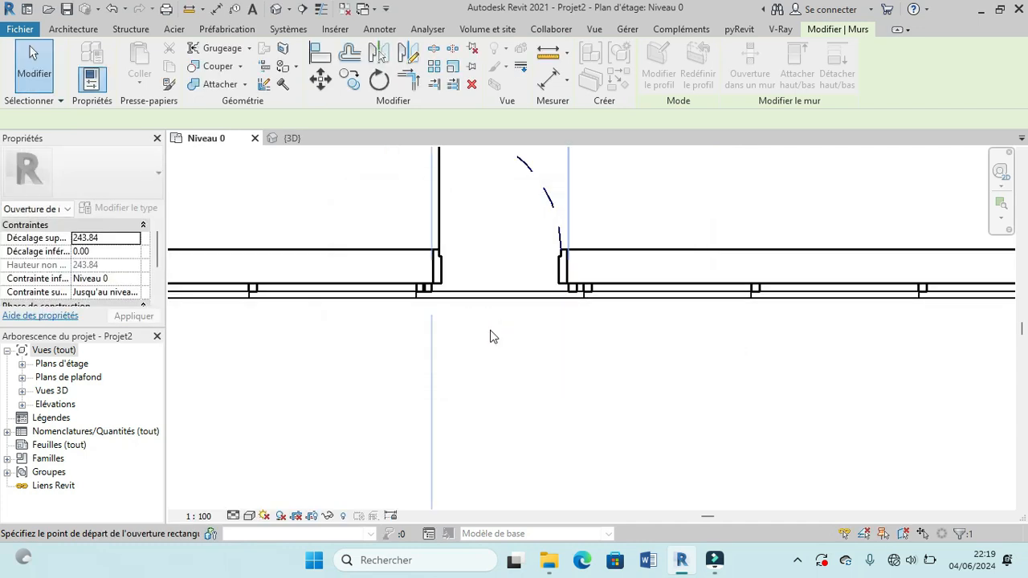
key("Escape")
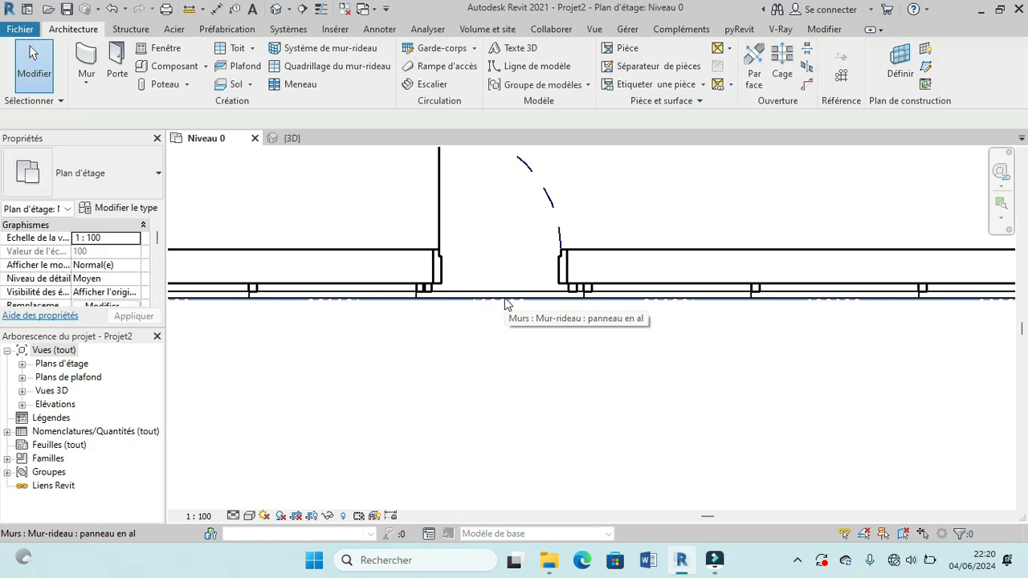
Step: Cut a rectangular opening in the panneau en al curtain wall in front of the door, spanning the door's width
left_click(506, 300)
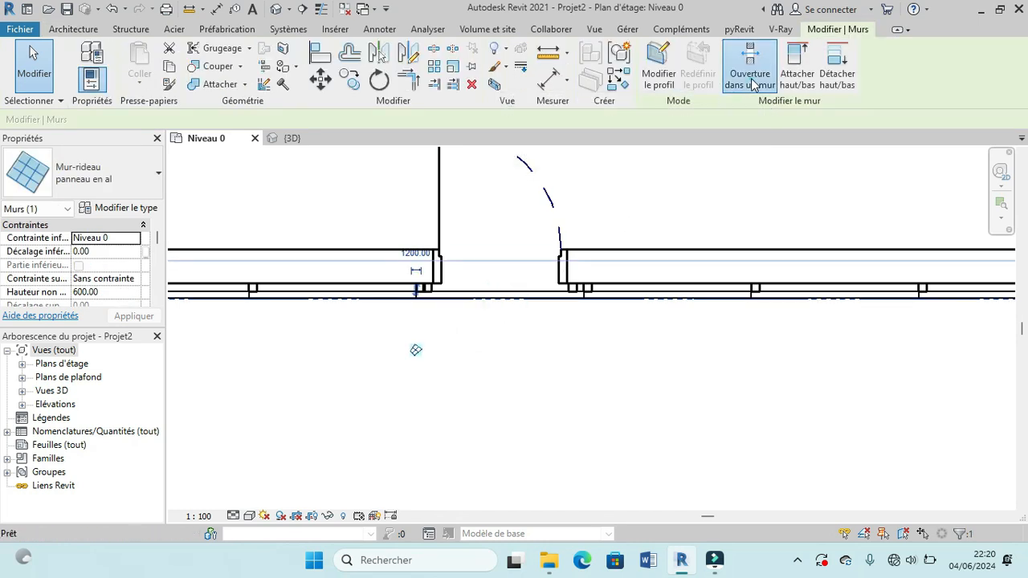
left_click(749, 64)
scroll(451, 283, "up", 3)
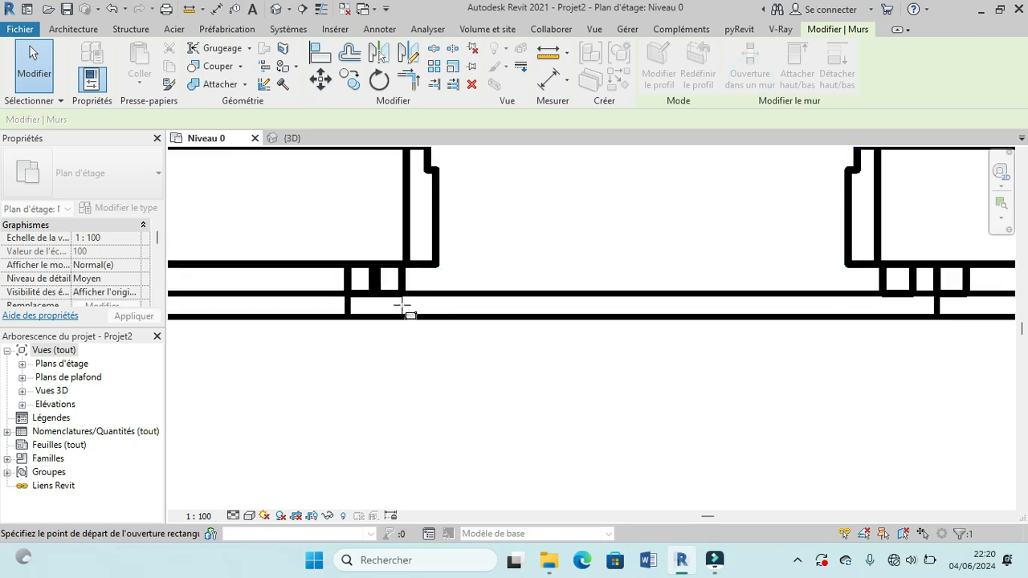
left_click(402, 307)
scroll(405, 309, "down", 2)
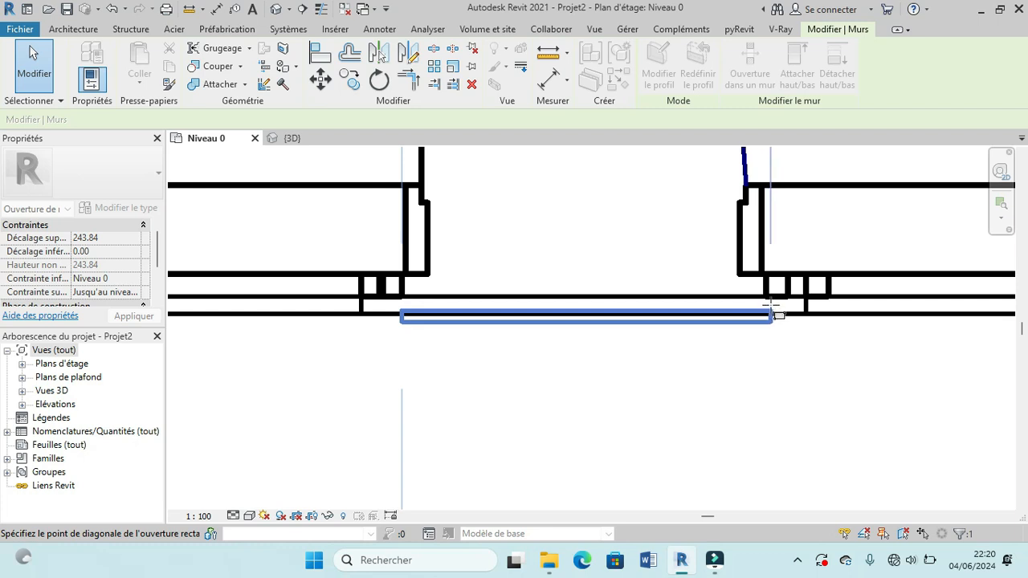
left_click(770, 309)
scroll(768, 305, "down", 3)
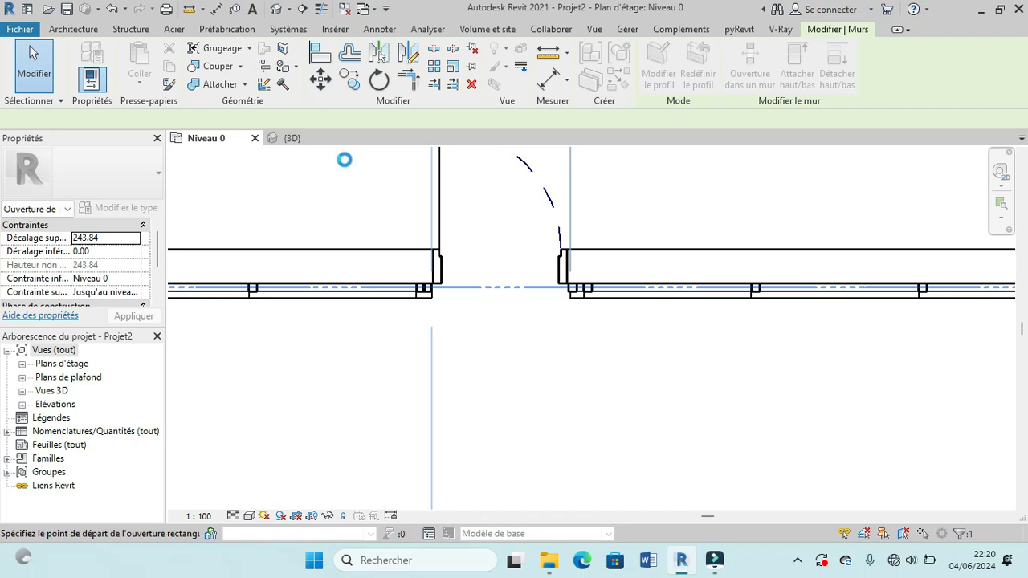
key("Escape")
key("Escape")
Step: In the 3D view, lower the top of the panel wall's opening to about 207, level with the top of the door frame
left_click(308, 138)
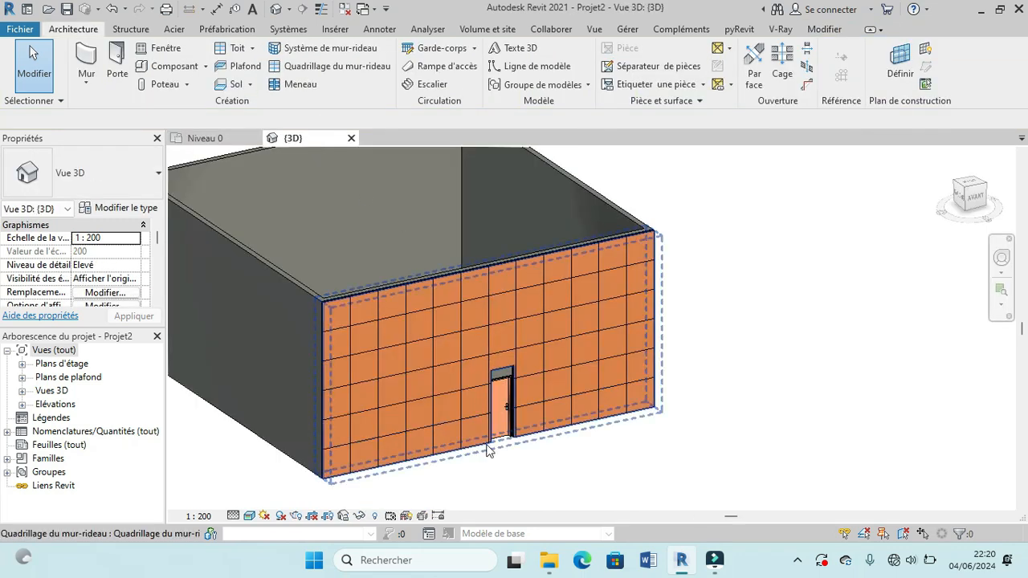
scroll(493, 450, "up", 5)
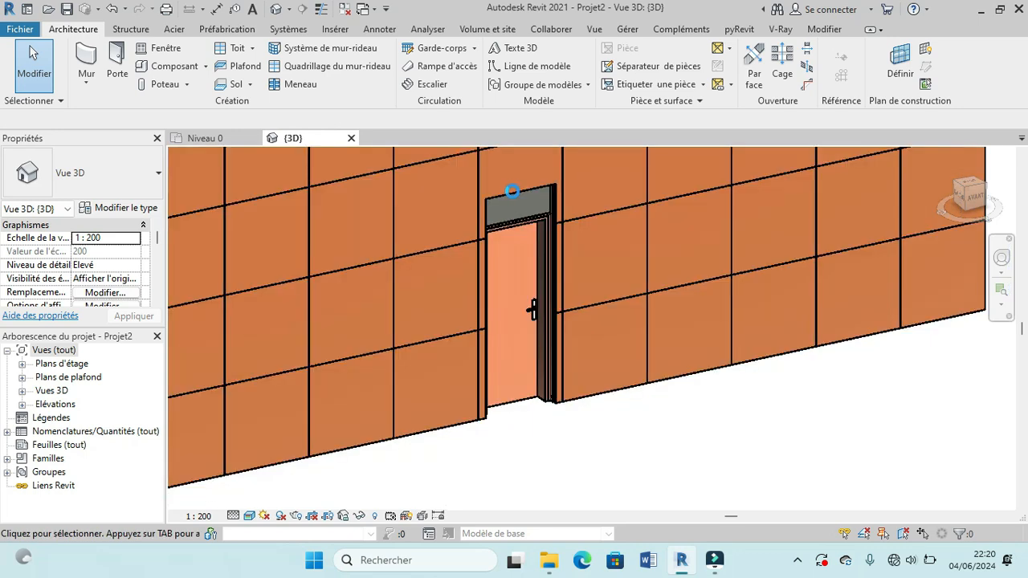
key("Tab")
key("Tab")
left_click(513, 191)
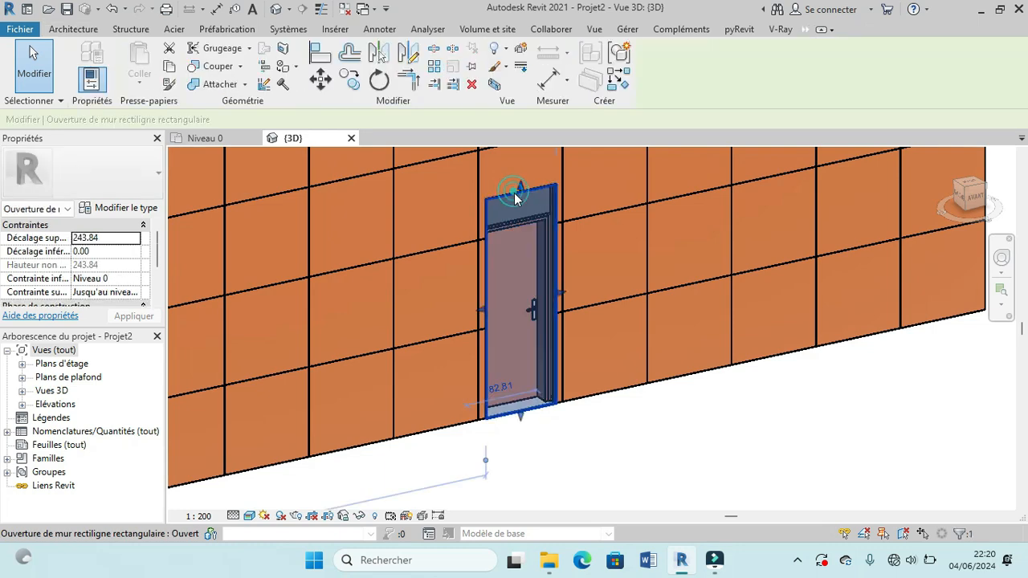
left_click_drag(521, 191, 521, 224)
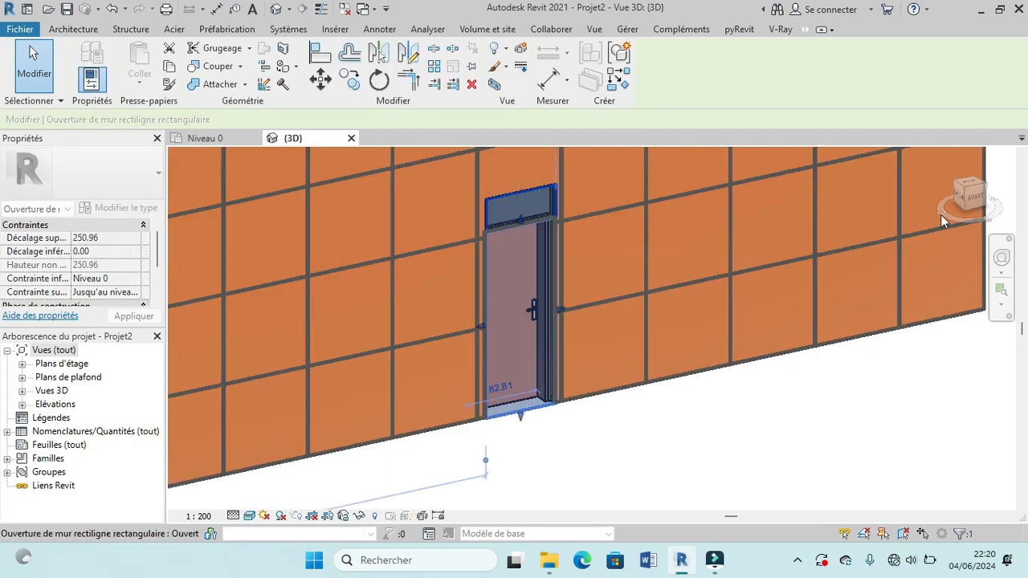
left_click(982, 201)
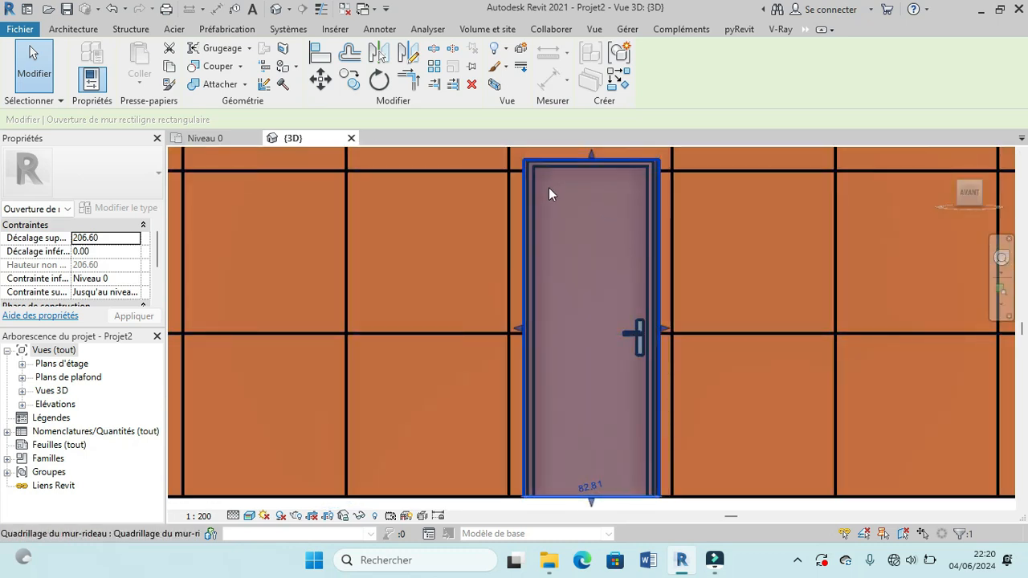
scroll(560, 243, "down", 4)
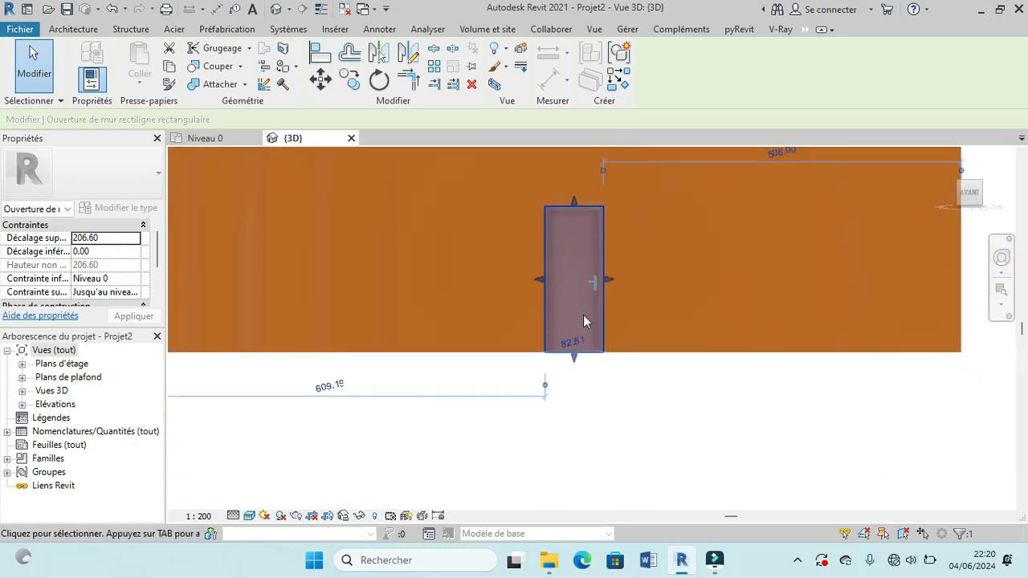
middle_click_drag(608, 360, 677, 455, "shift")
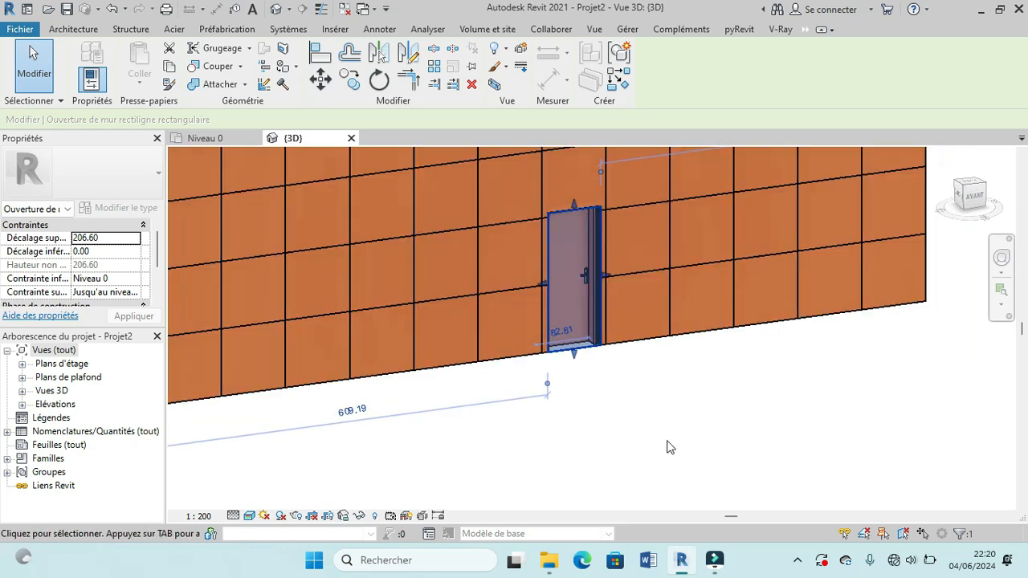
left_click(667, 441)
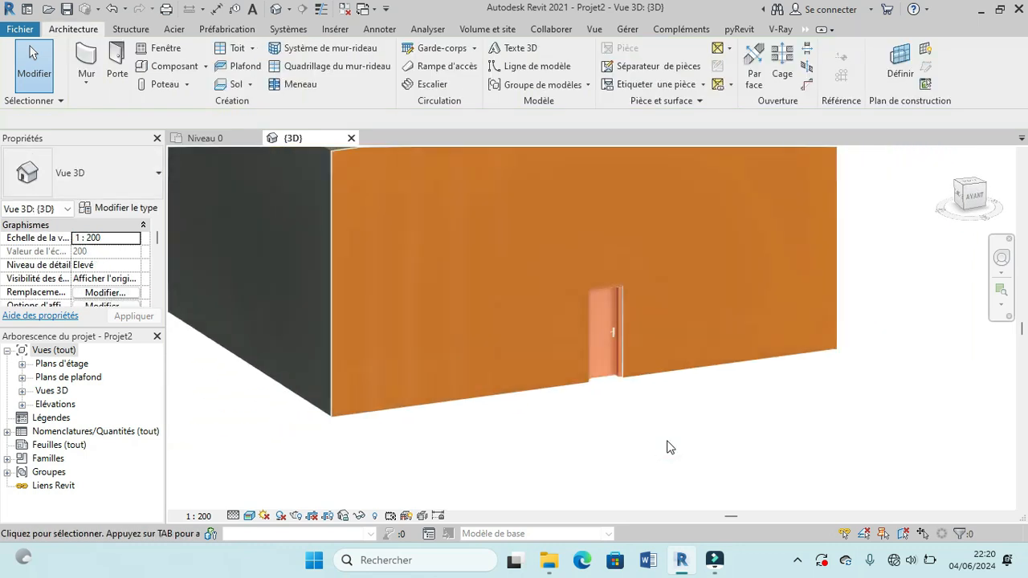
middle_click_drag(536, 475, 654, 177, "shift")
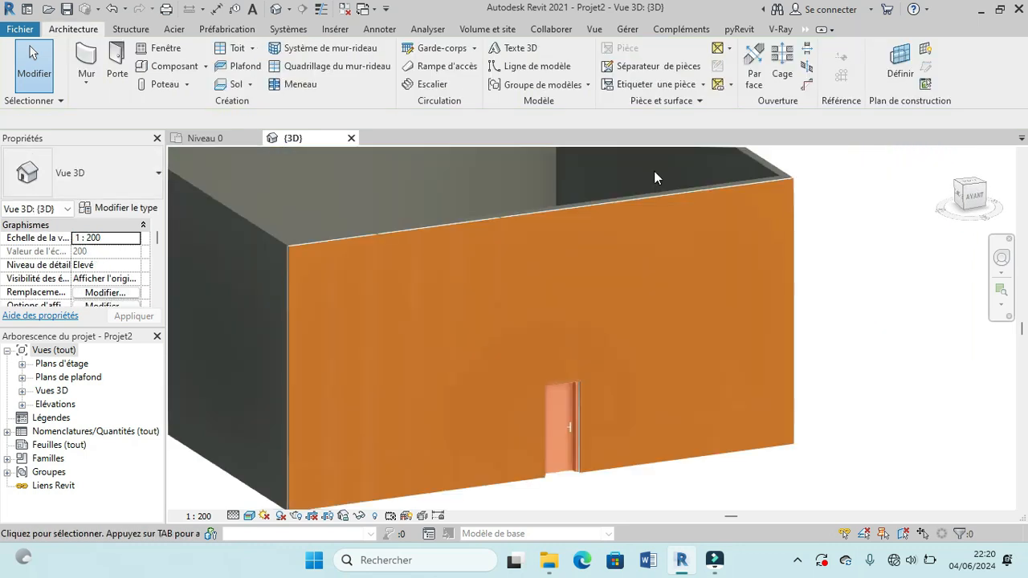
middle_click_drag(748, 223, 913, 370, "shift")
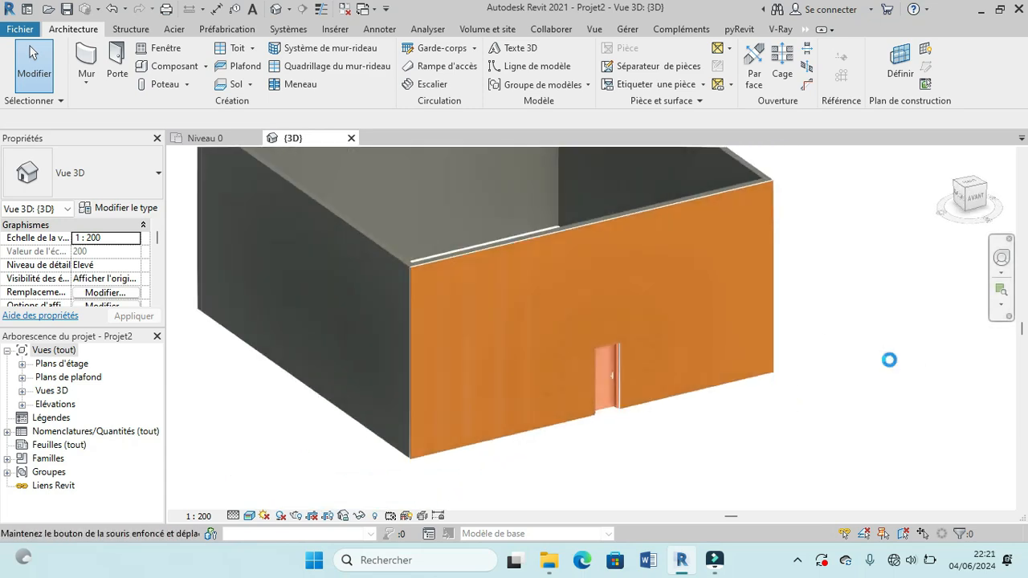
middle_click_drag(889, 360, 893, 367, "shift")
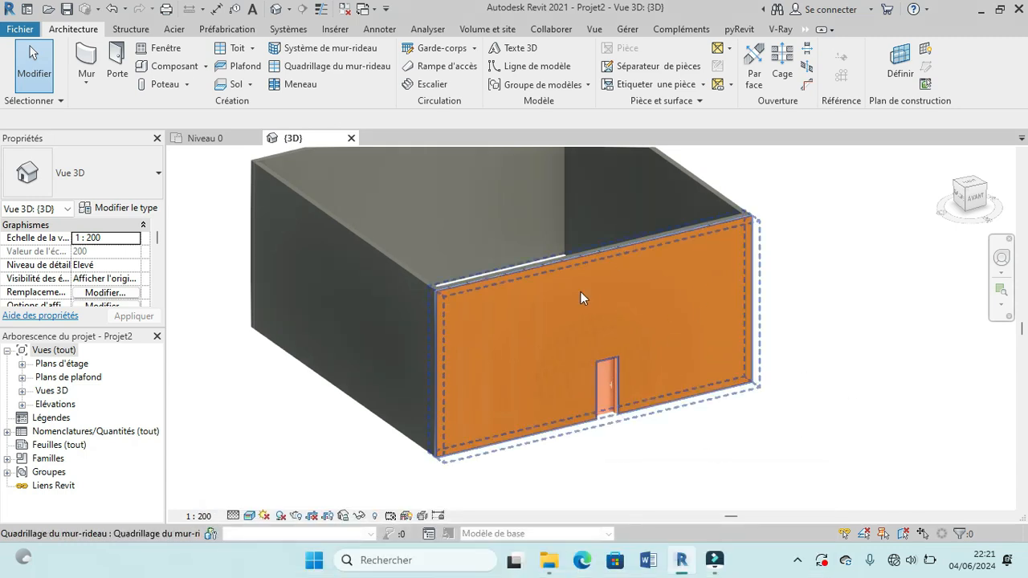
scroll(692, 226, "up", 3)
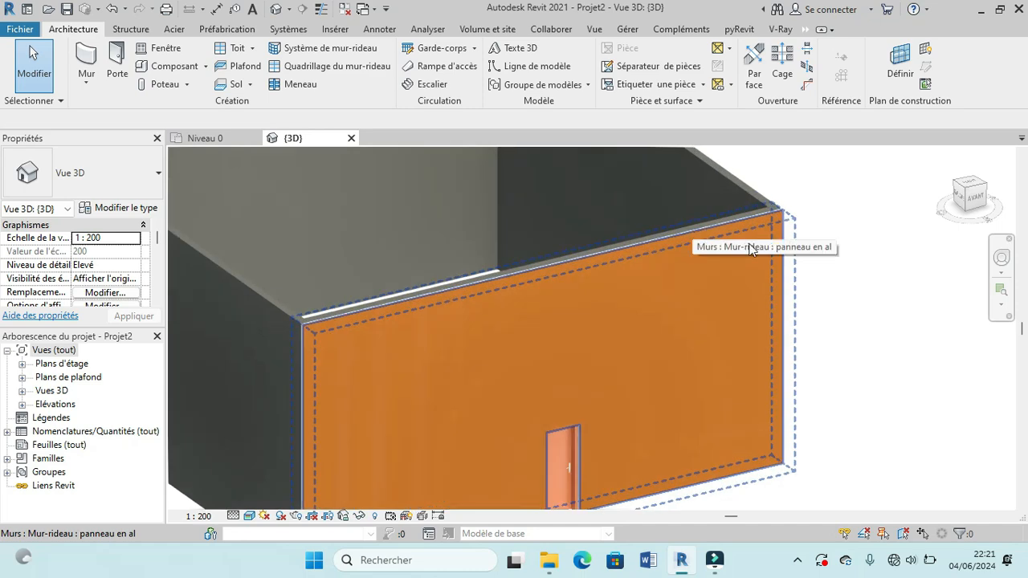